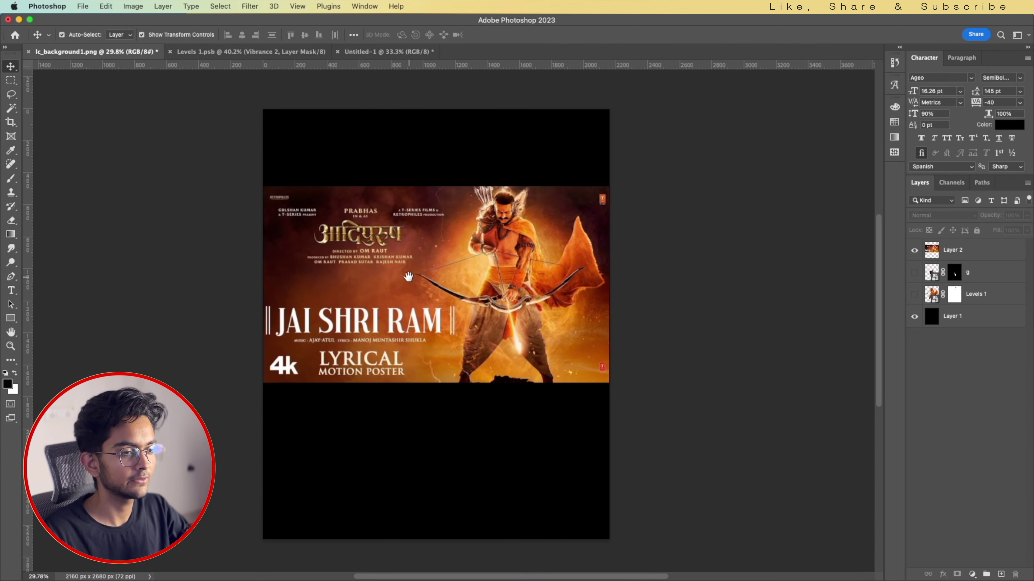
Hide the Layer 2 reference poster and show the Levels 1 archer and g glow layers
scroll(472, 287, "left", 2)
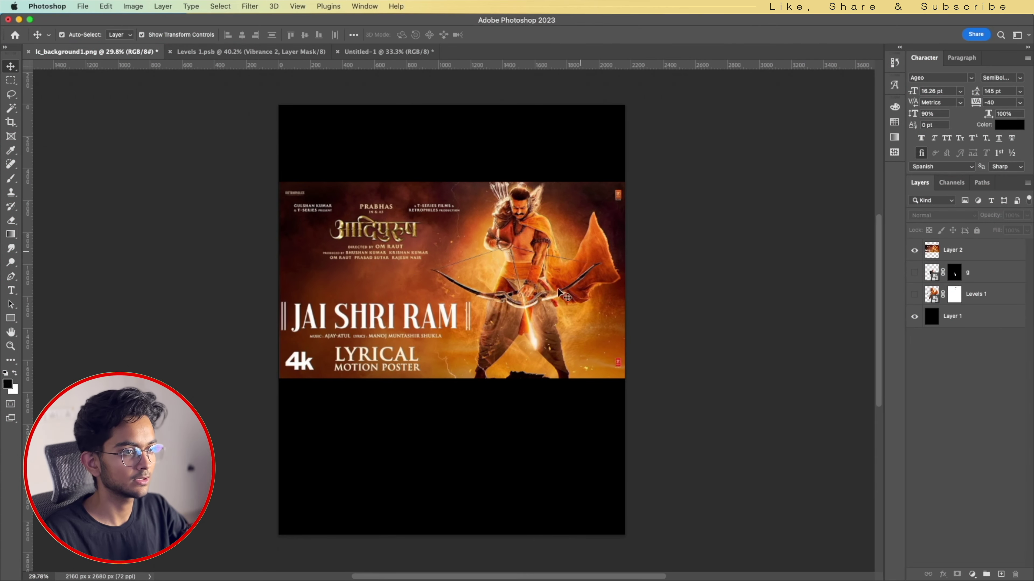
left_click(469, 272)
scroll(439, 245, "up", 1)
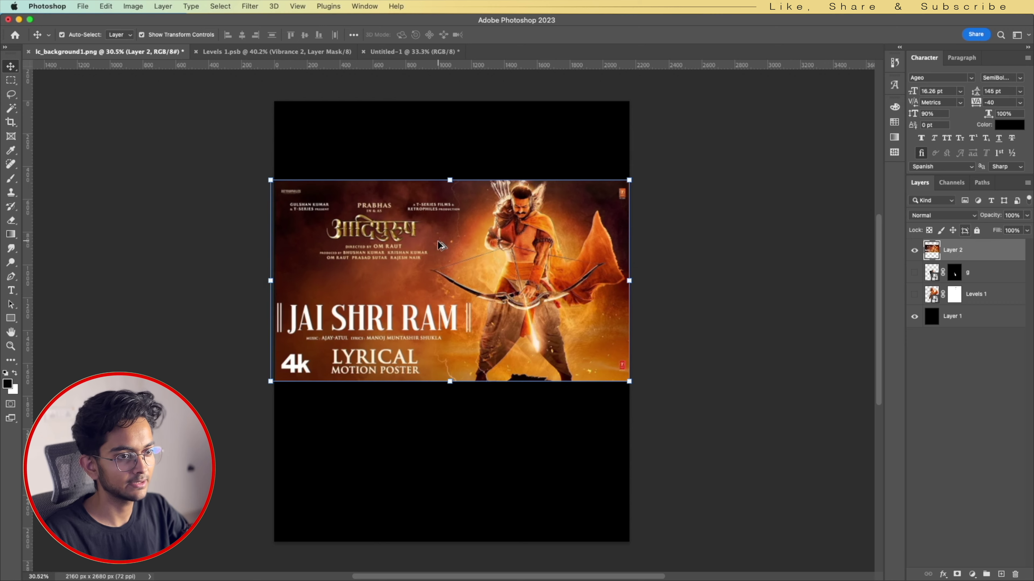
scroll(484, 224, "up", 1)
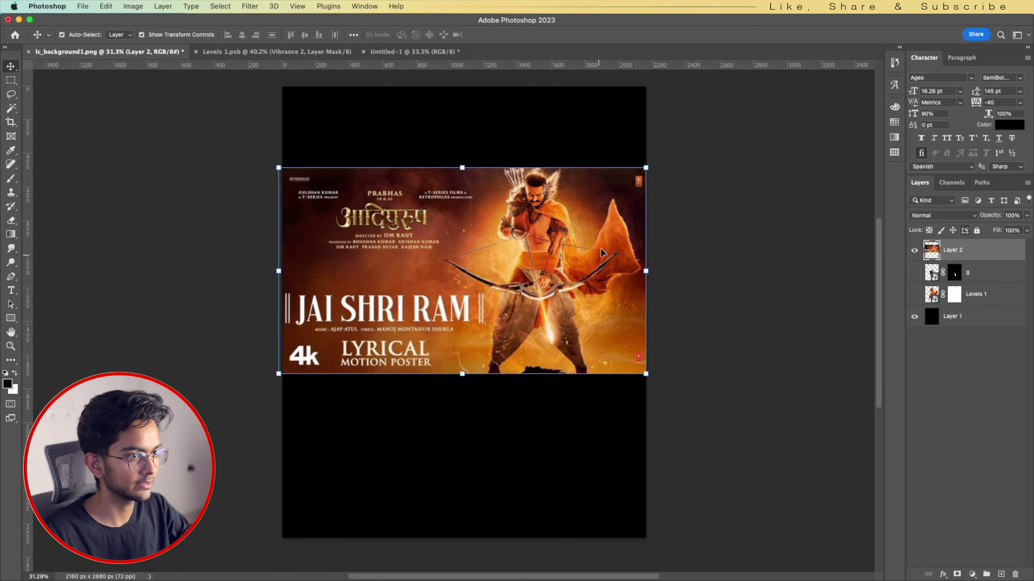
left_click(915, 255)
left_click(916, 299)
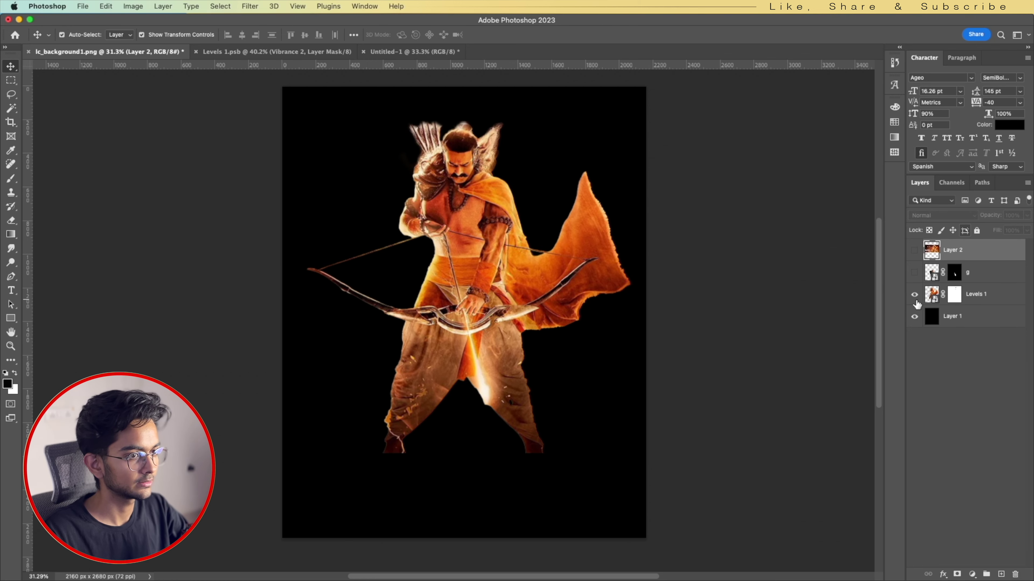
scroll(415, 209, "up", 5)
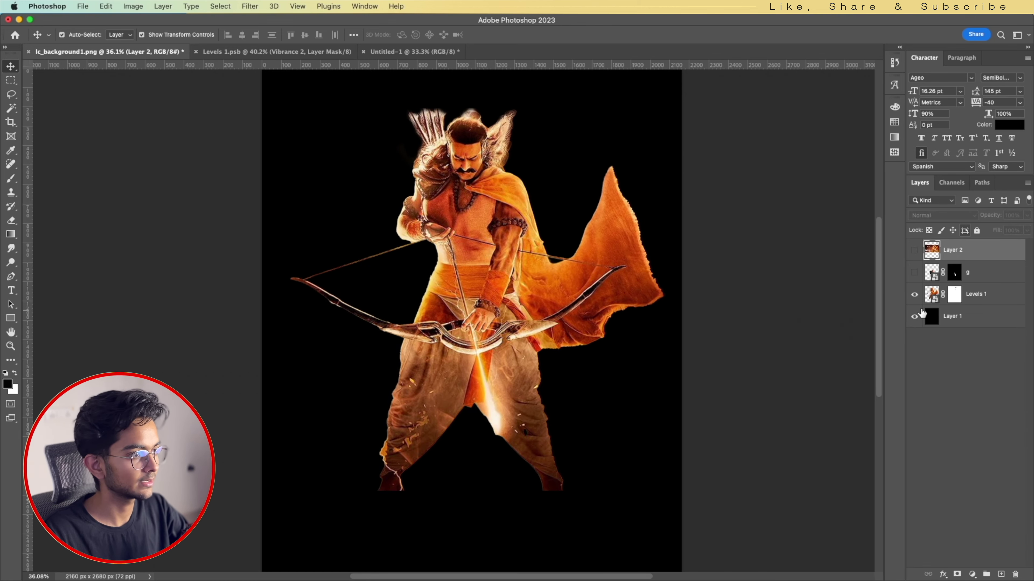
left_click(915, 272)
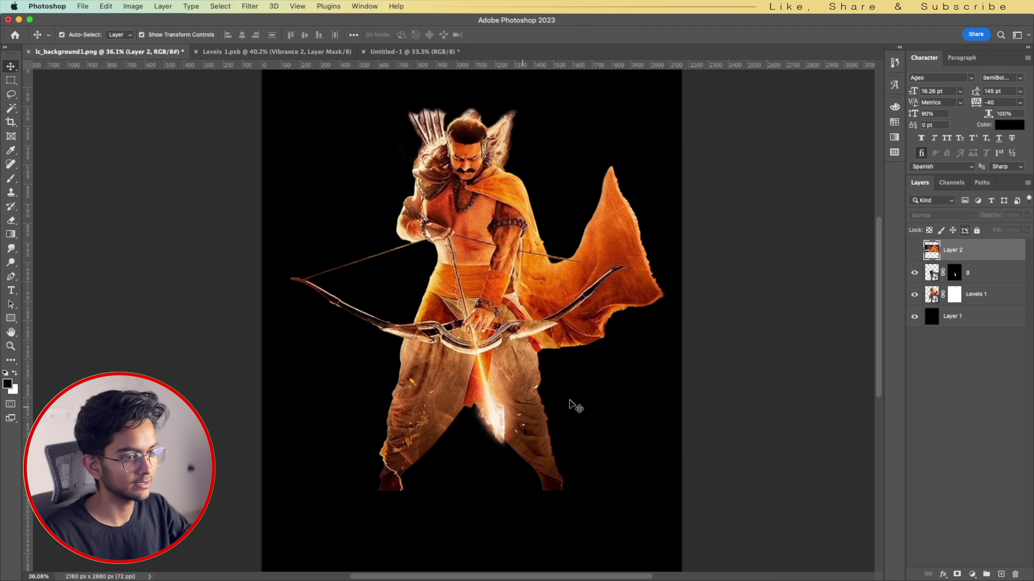
Disable and re-enable the g layer's mask to check its effect
left_click(952, 273)
right_click(952, 273)
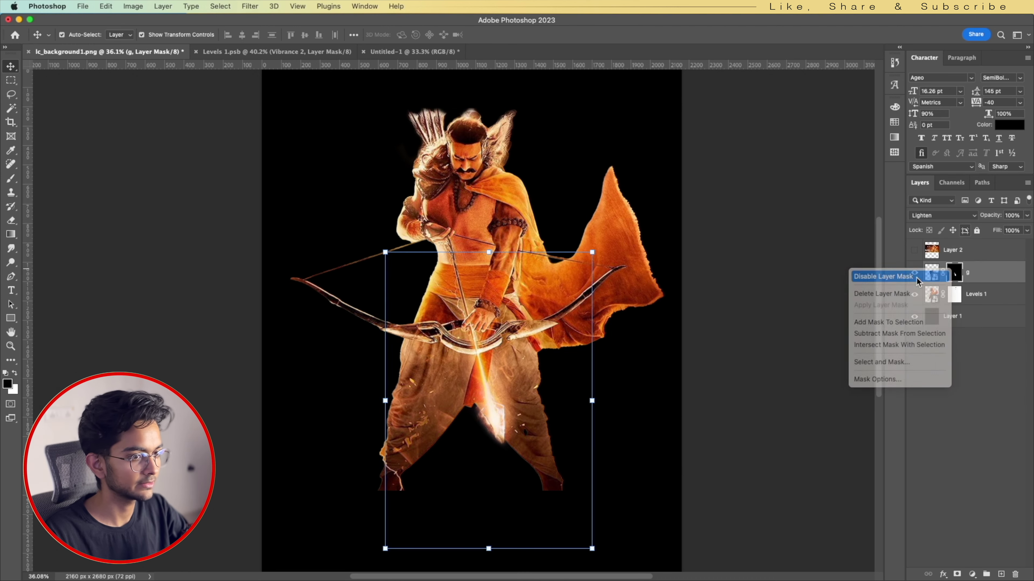
left_click(891, 272)
scroll(523, 397, "up", 3)
scroll(398, 314, "down", 3)
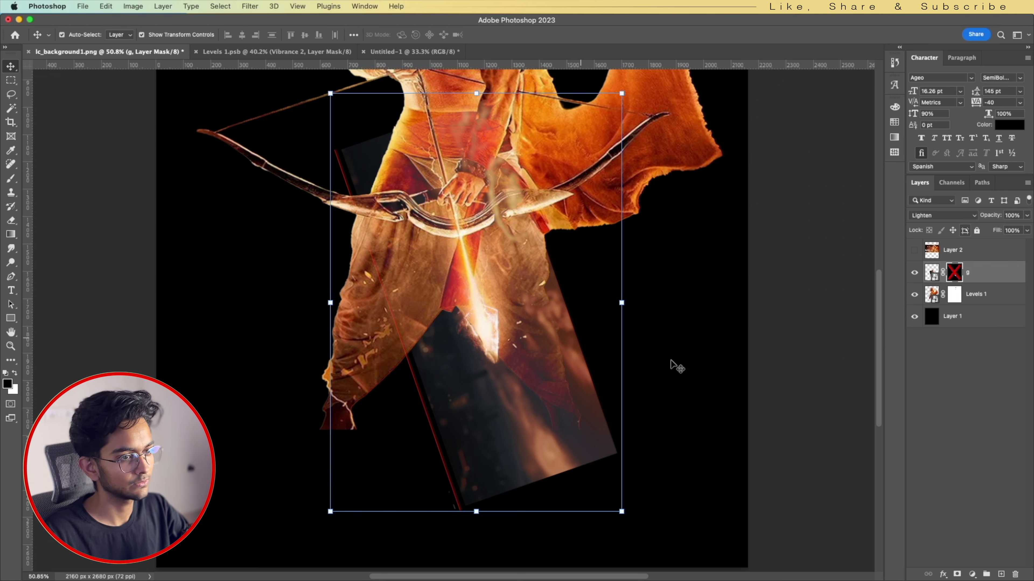
left_click(952, 276, "shift")
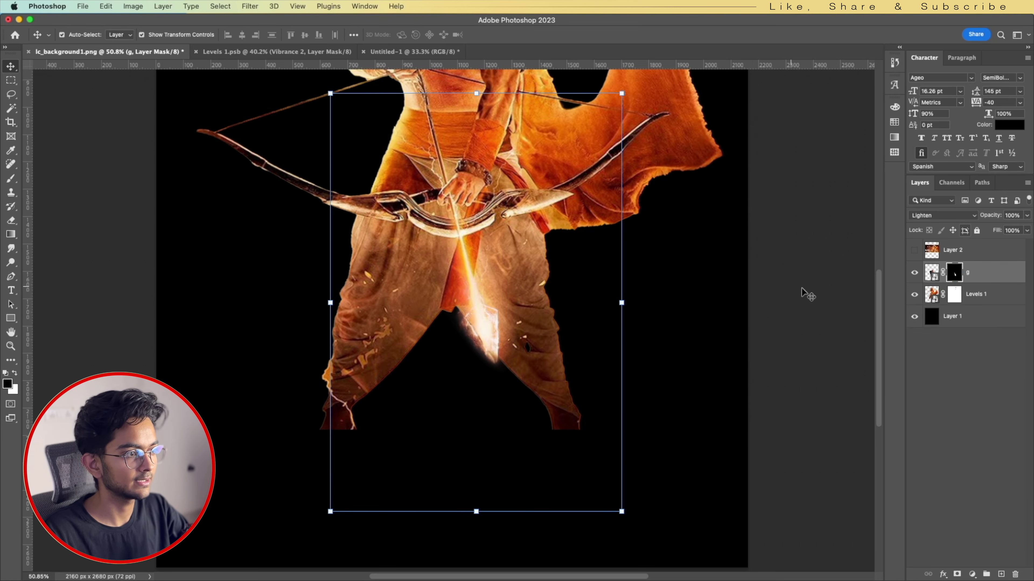
Compare the g glow against the Layer 2 reference poster, then restore the glow
left_click(914, 273)
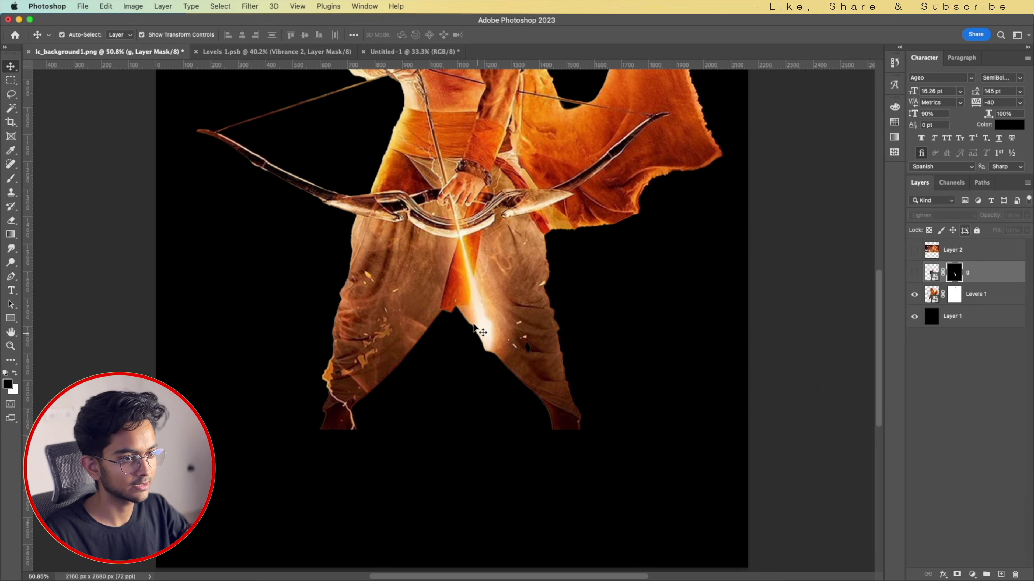
left_click(914, 251)
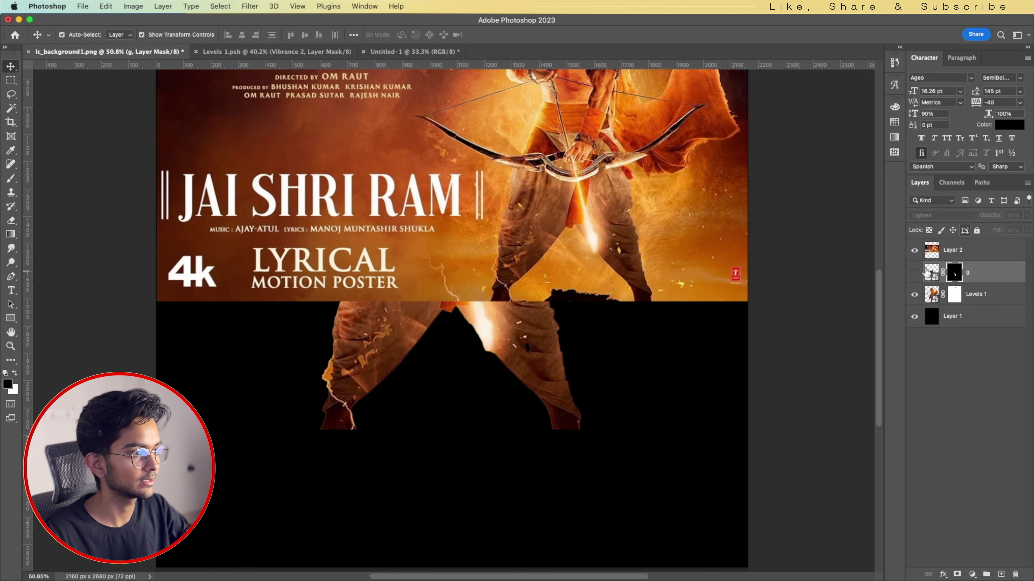
left_click(914, 250)
left_click(914, 273)
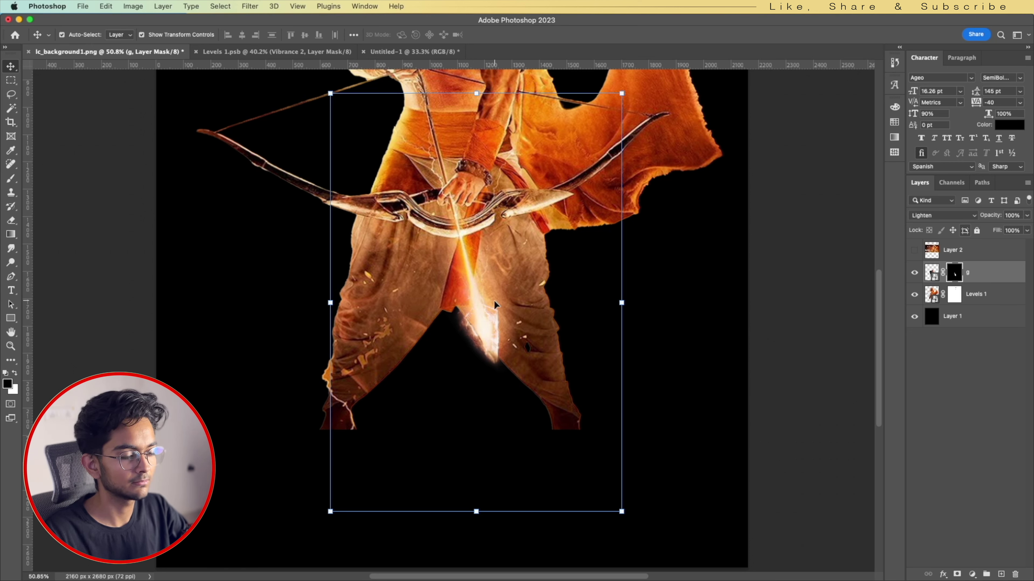
Select the Levels 1 archer layer and scroll through the layer stack
left_click(927, 294)
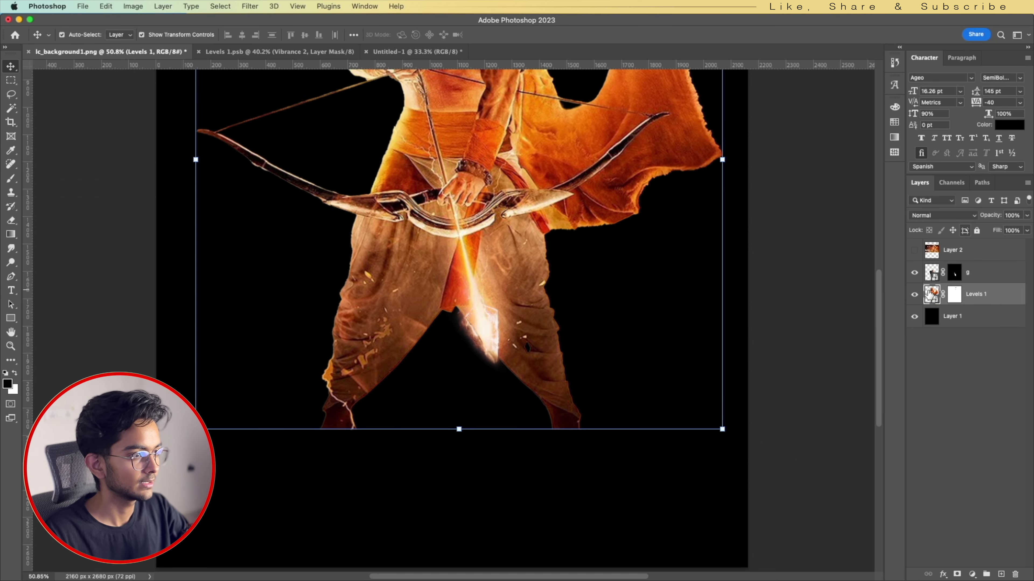
scroll(533, 265, "down", 3)
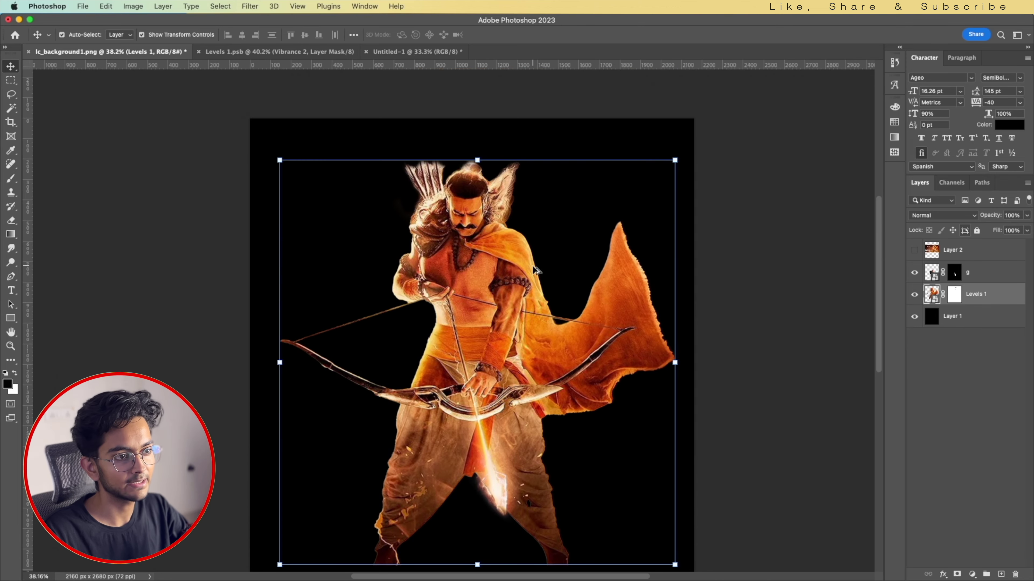
scroll(453, 277, "down", 1)
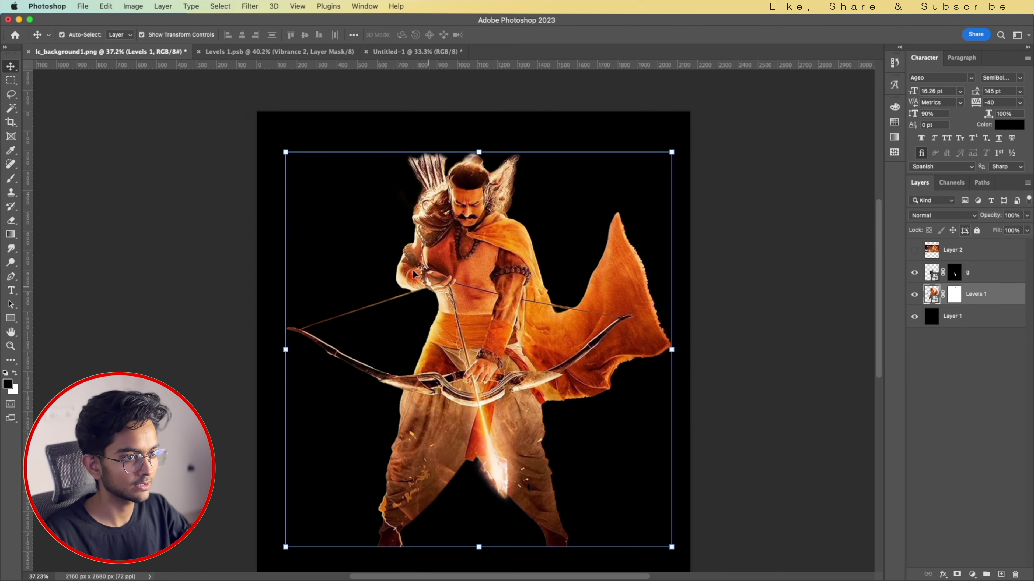
scroll(478, 287, "down", 1)
scroll(590, 344, "down", 1)
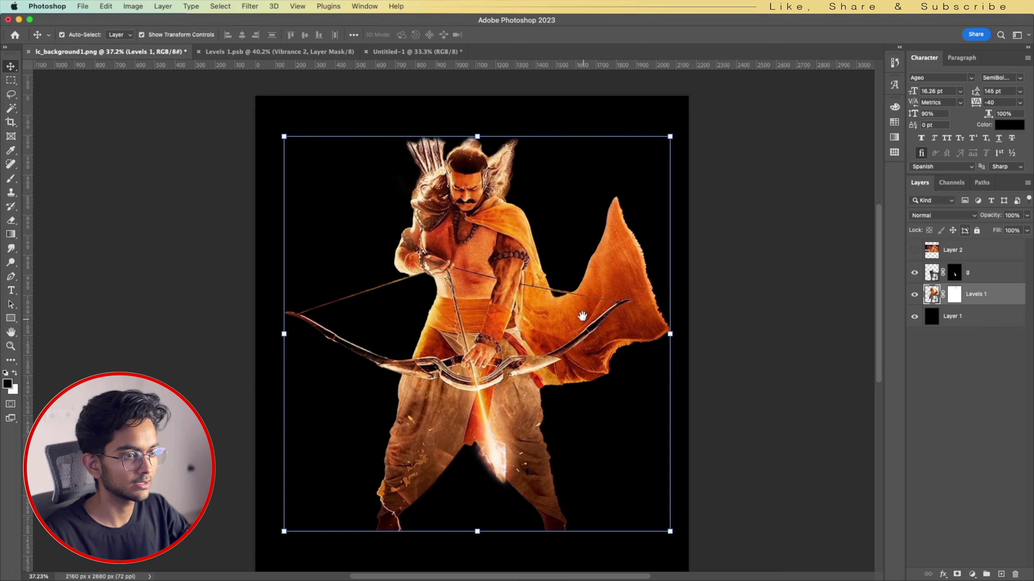
scroll(582, 315, "down", 2)
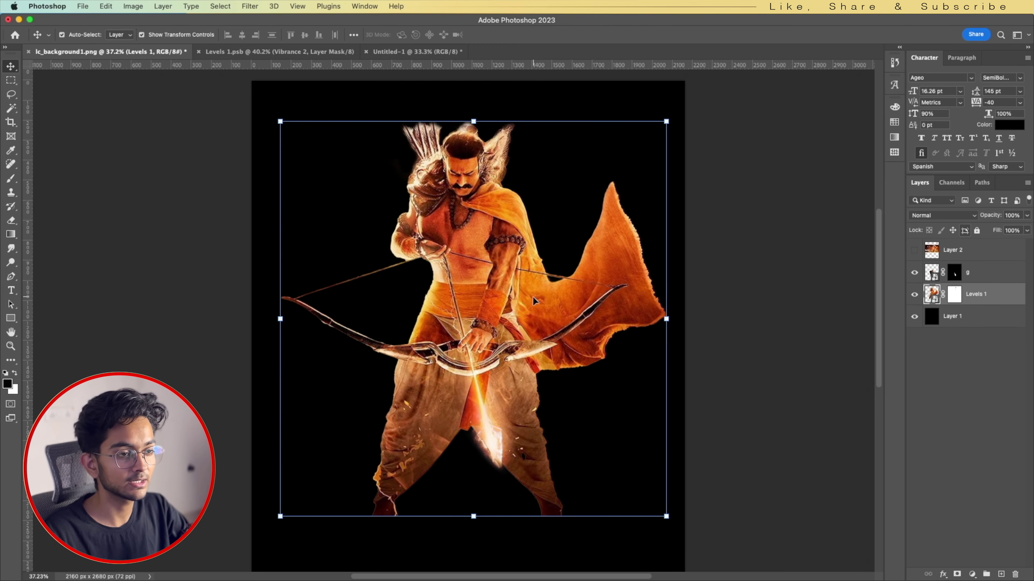
scroll(536, 300, "up", 1)
scroll(536, 300, "up", 1)
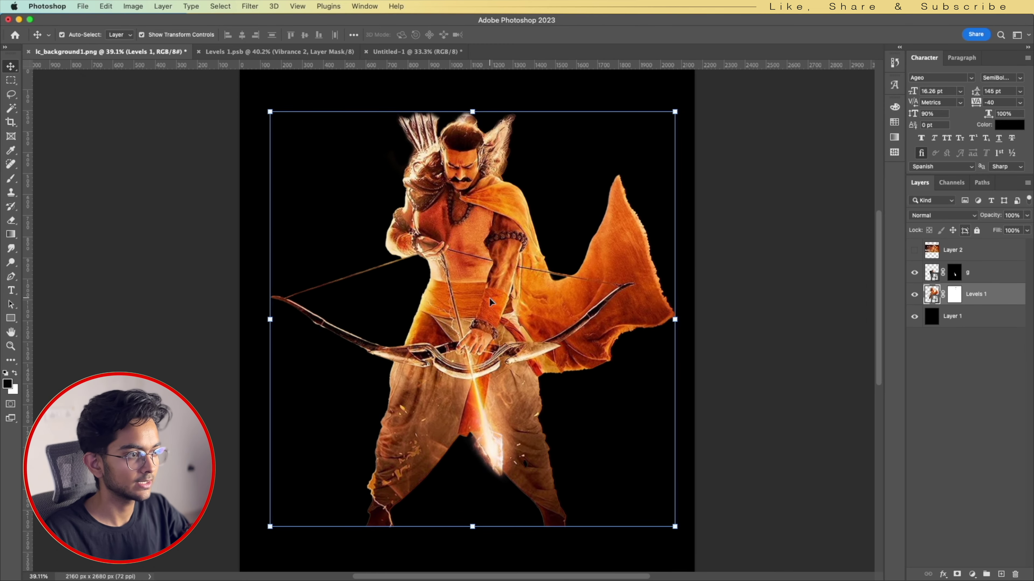
scroll(536, 301, "up", 1)
Add a Vibrance adjustment at -100 and invert its mask to hide the effect
left_click(972, 574)
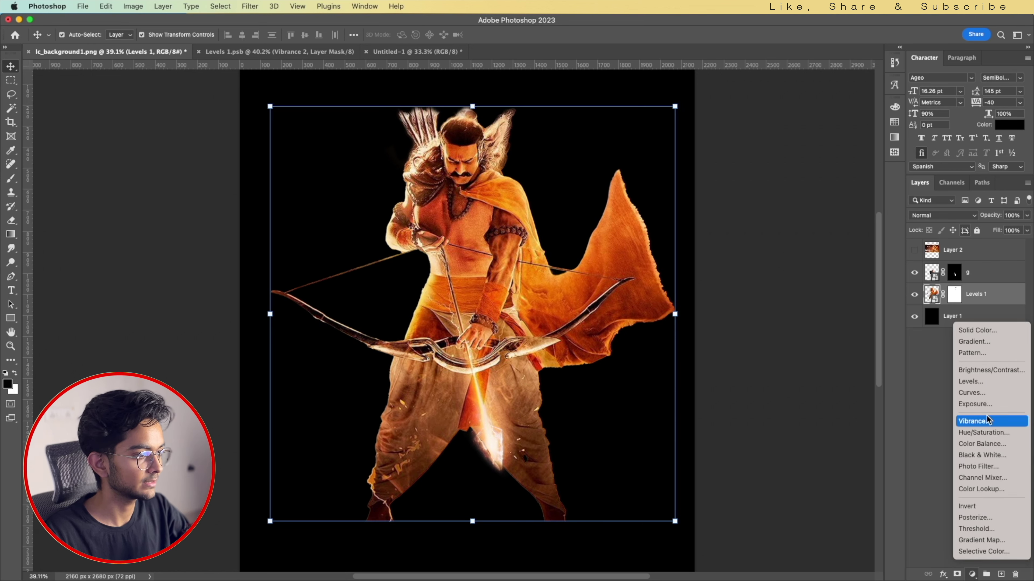
key("Return")
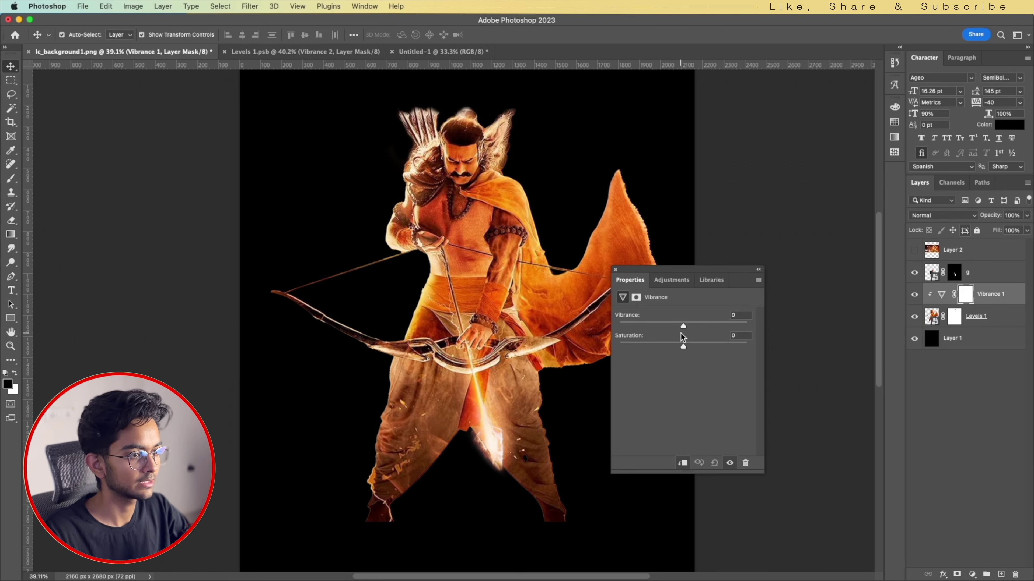
left_click_drag(683, 325, 590, 325)
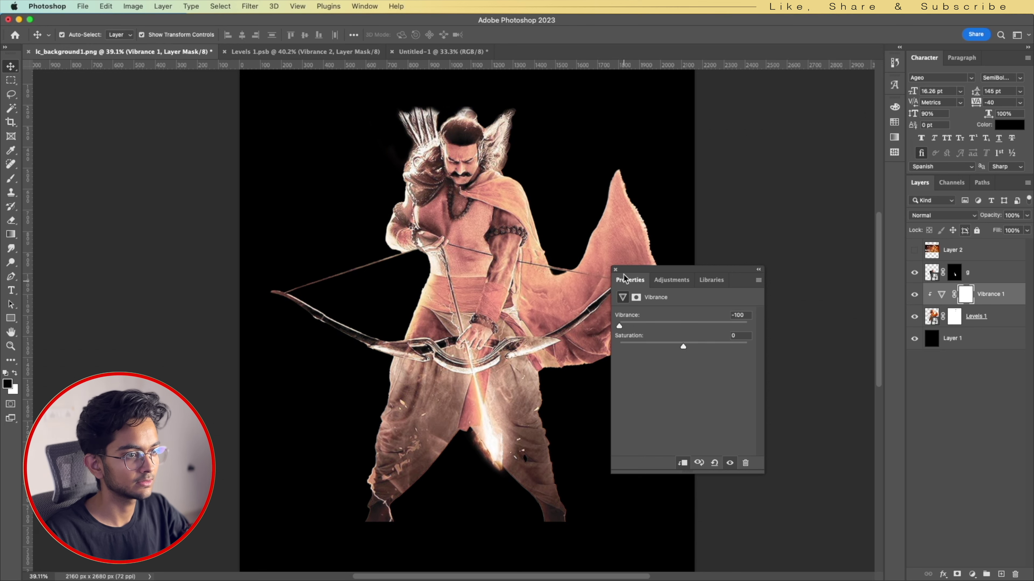
left_click(615, 270)
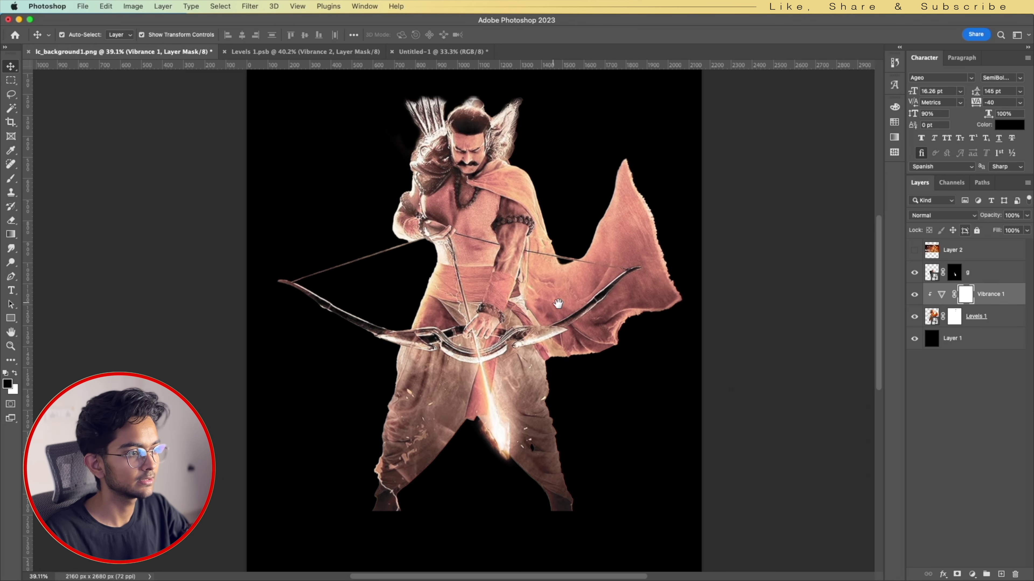
key("ctrl+i")
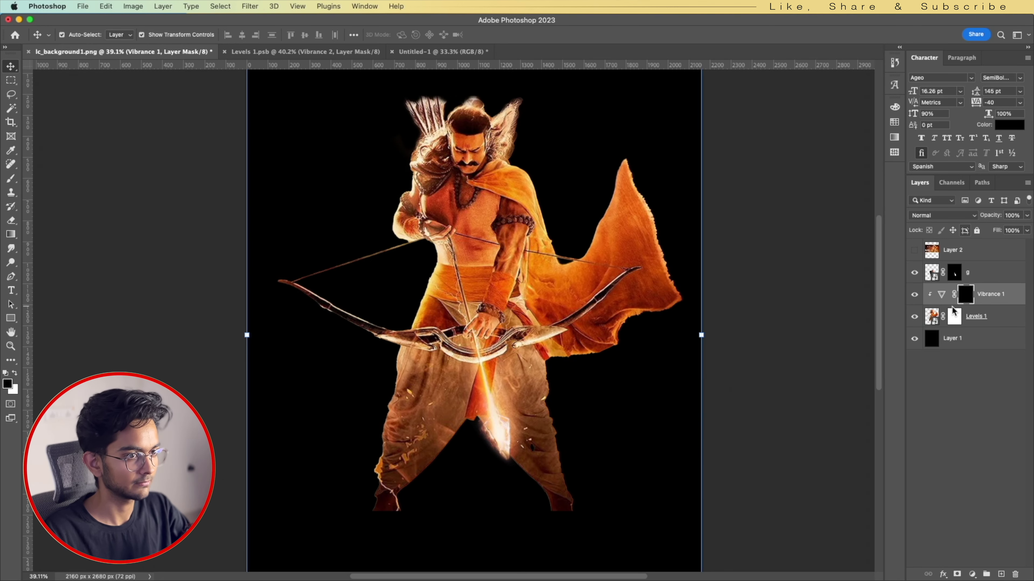
Paint white on the Vibrance mask over the left trouser leg with a size-47 brush
key("b")
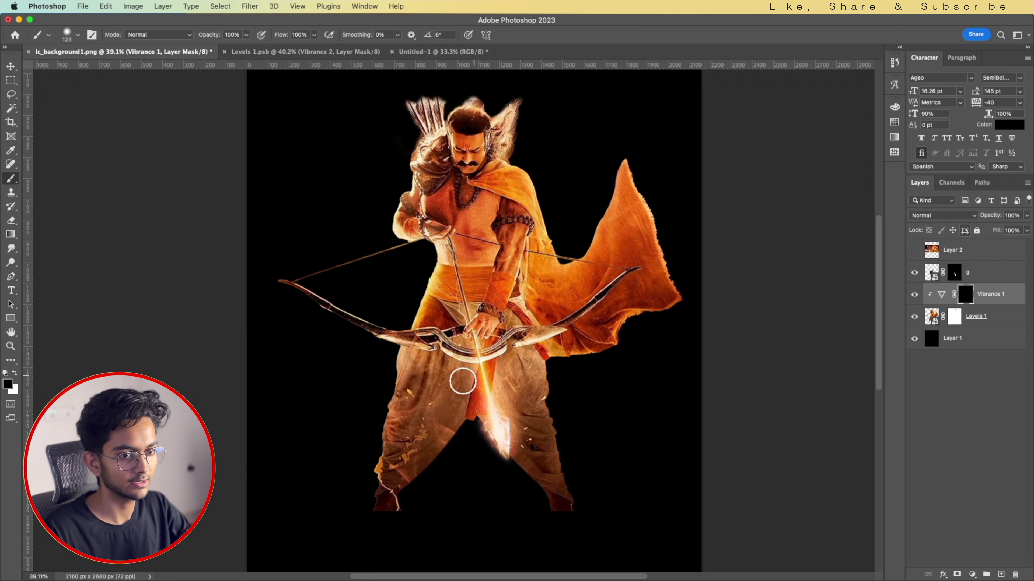
scroll(461, 370, "up", 2)
scroll(447, 366, "down", 2)
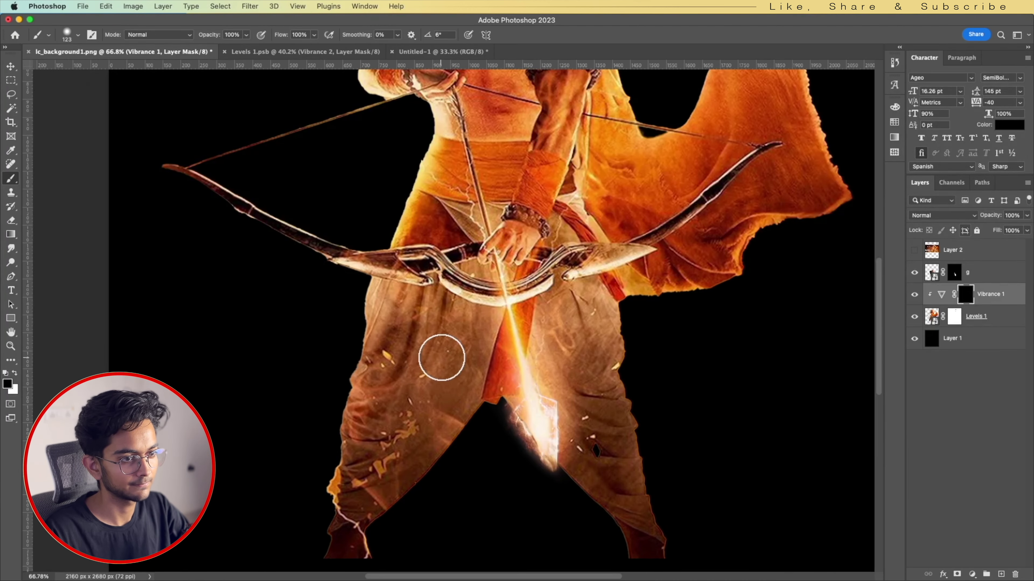
scroll(442, 358, "up", 3)
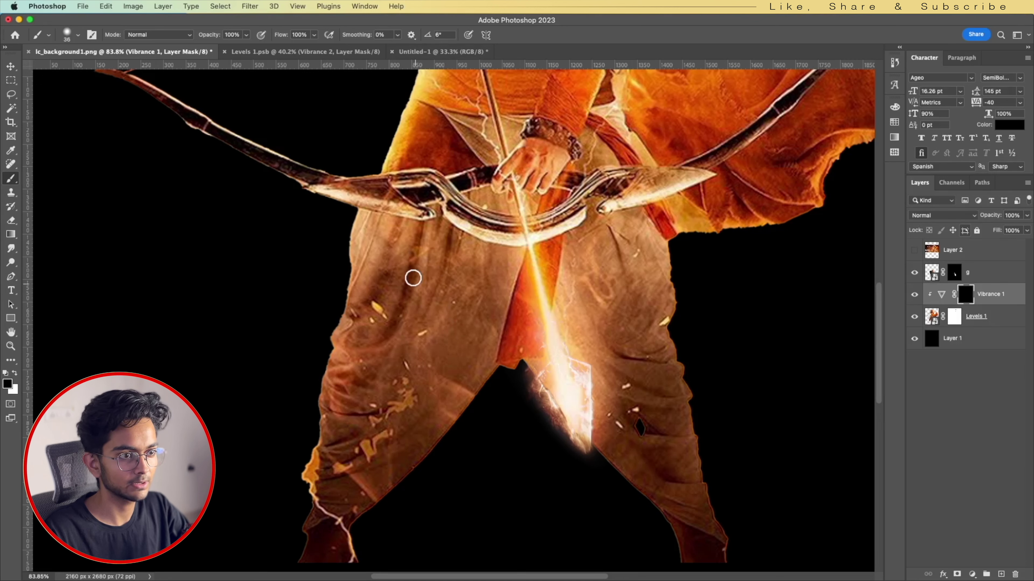
left_click_drag(415, 256, 422, 257)
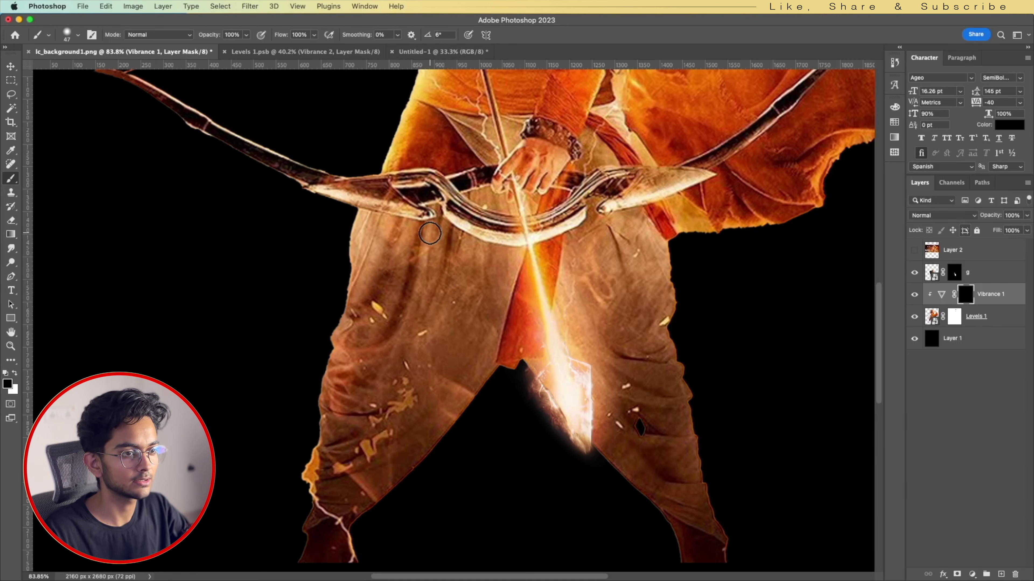
key("x")
left_click_drag(376, 238, 411, 224)
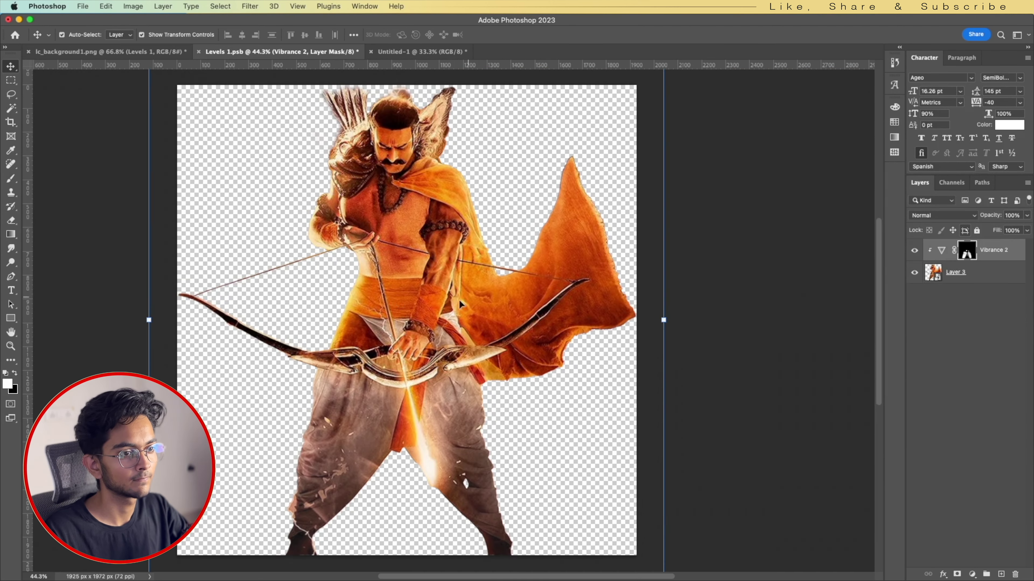
Toggle Vibrance 2 to compare before and after, and review its settings
scroll(471, 354, "up", 1)
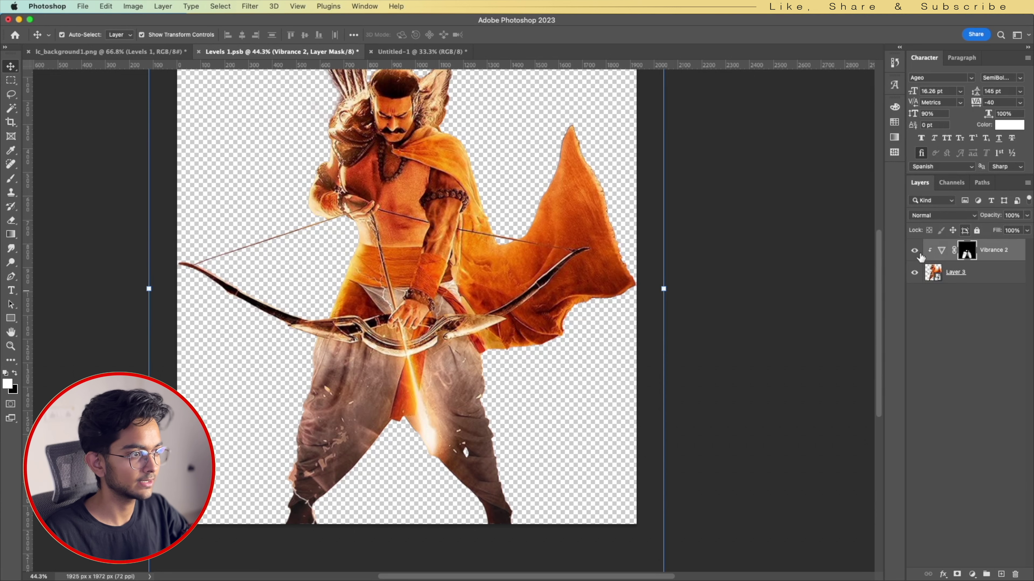
left_click(920, 255)
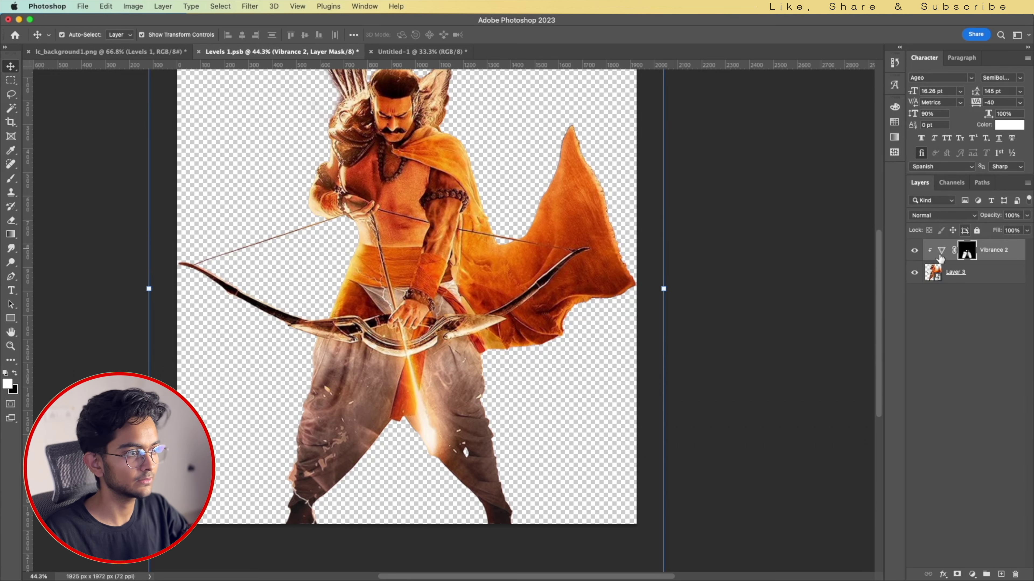
double_click(941, 257)
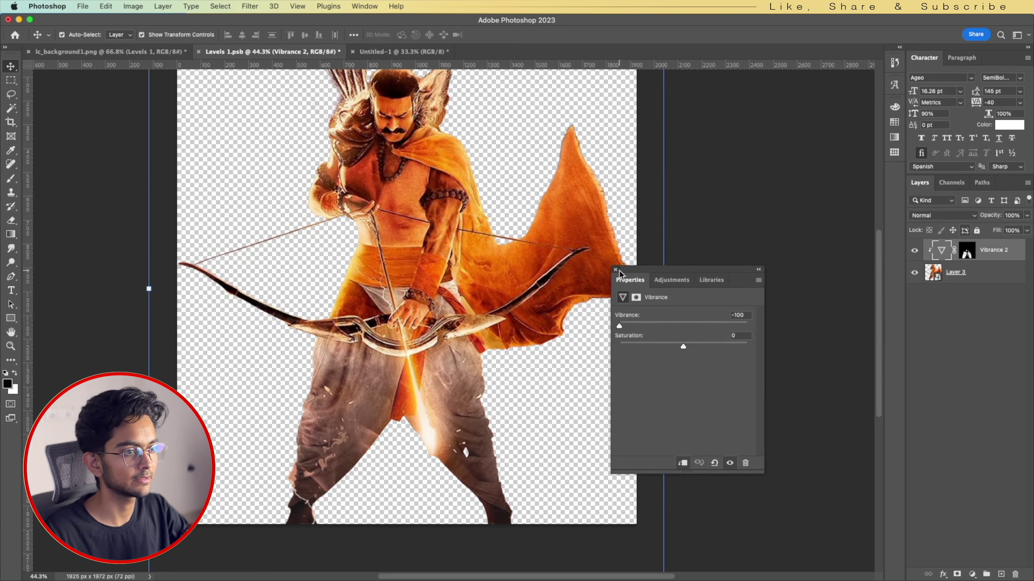
left_click(615, 270)
Add a new Vibrance adjustment clipped to the archer, lowered to -24
left_click(766, 286)
left_click(972, 574)
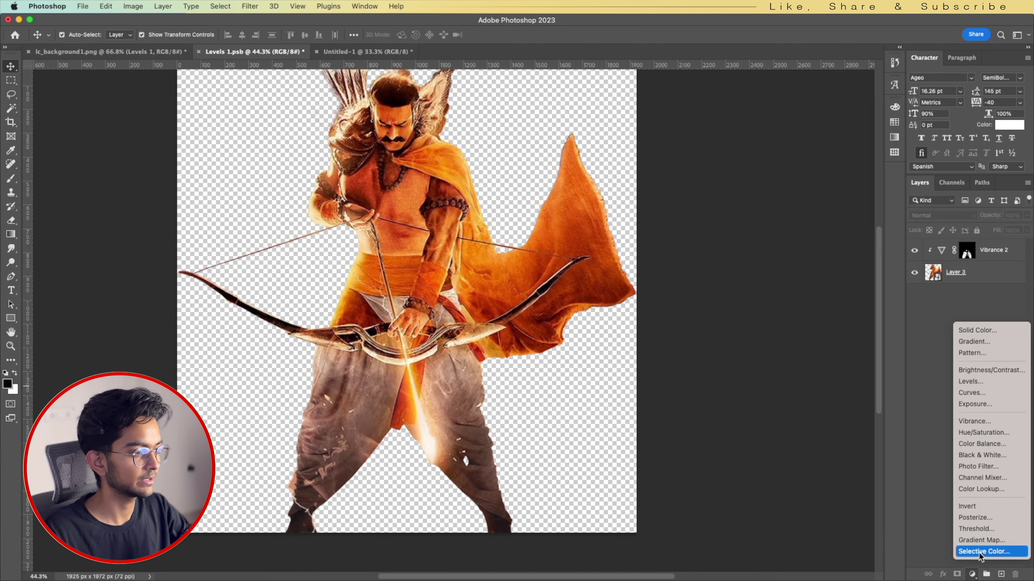
left_click(974, 421)
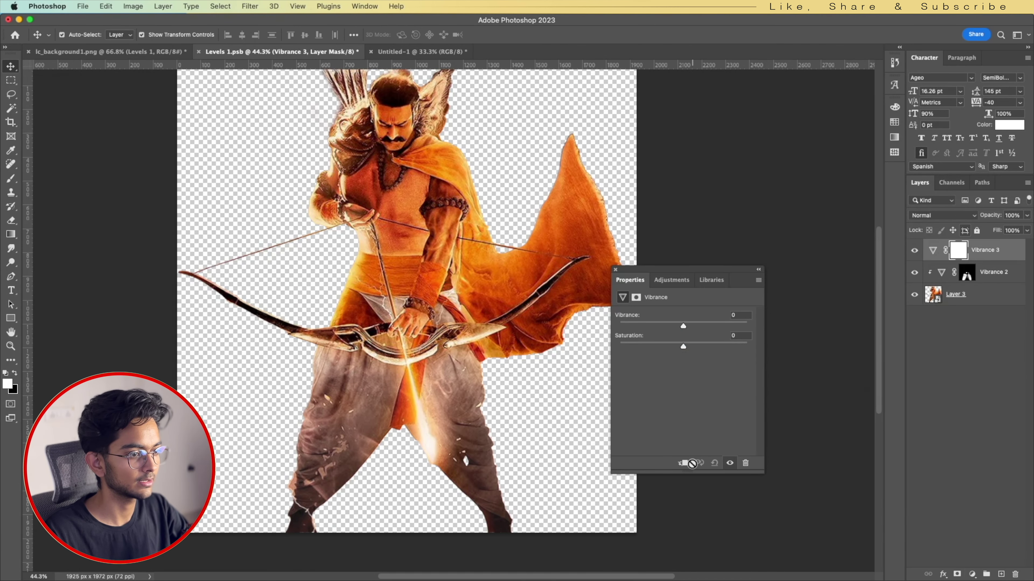
left_click(684, 464)
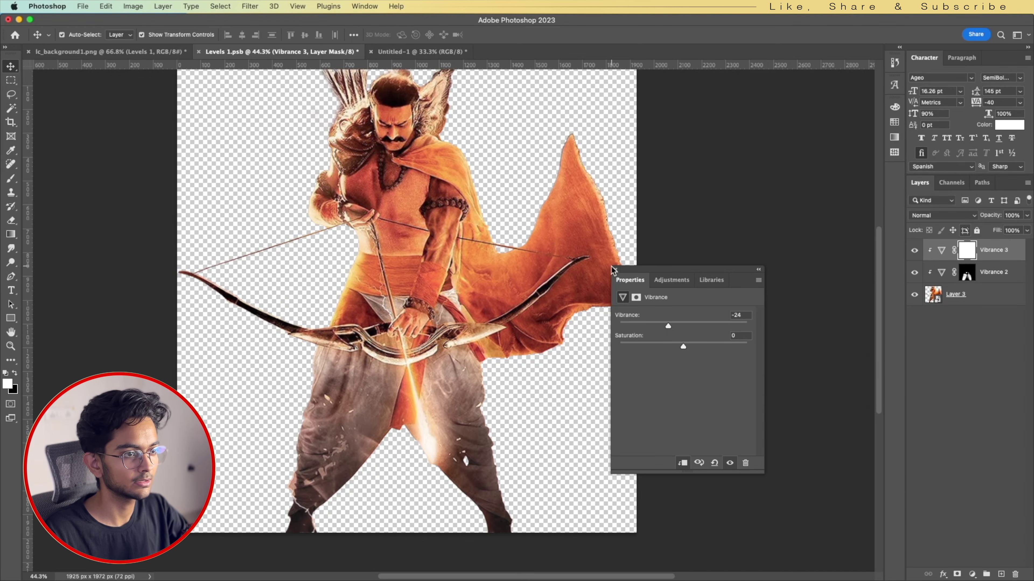
scroll(486, 259, "down", 2)
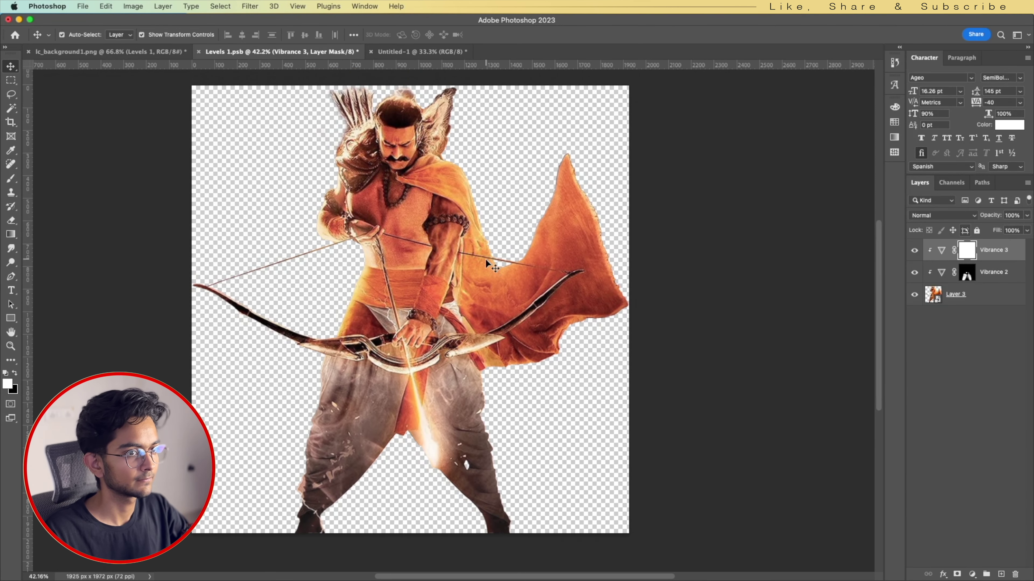
left_click(971, 574)
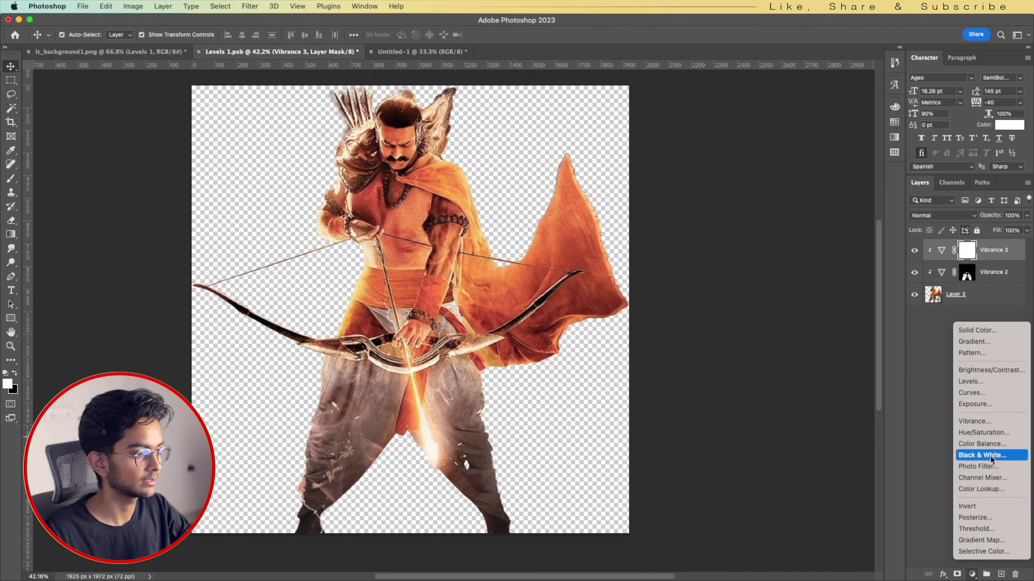
Clip a Levels adjustment with output white 231 to the archer and compare with adjustments toggled
left_click(977, 382)
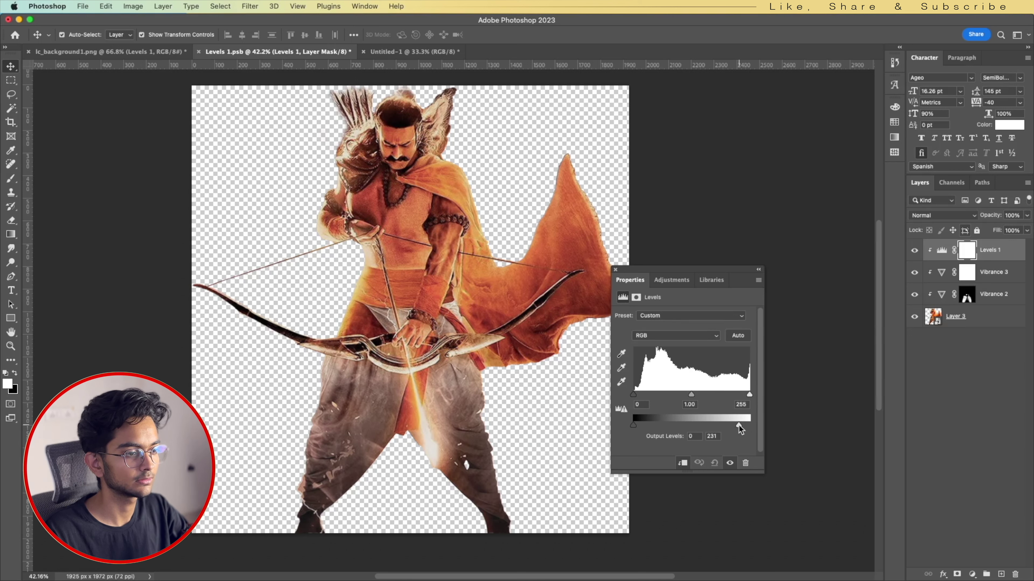
left_click(614, 269)
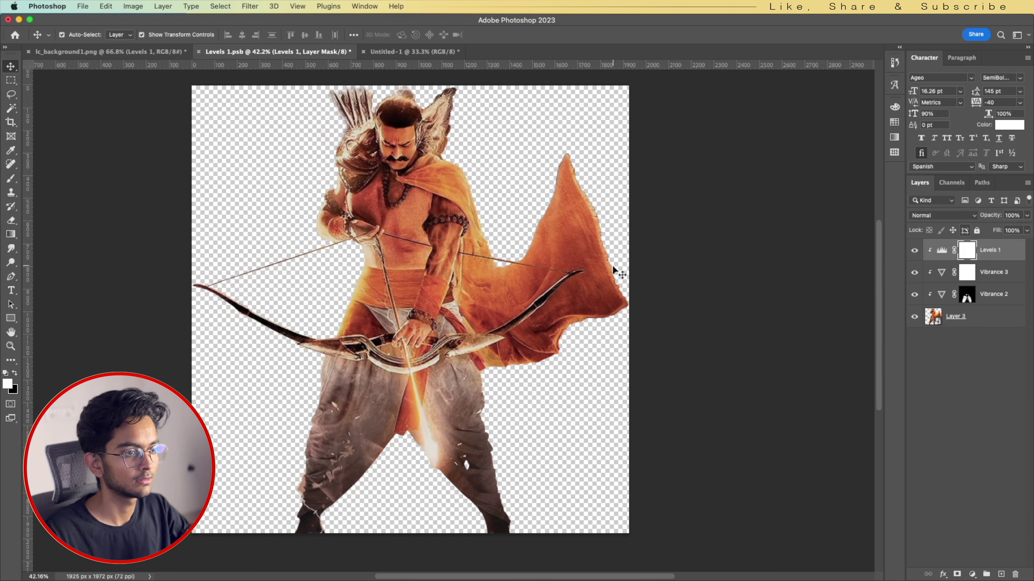
left_click(915, 251)
left_click(915, 251)
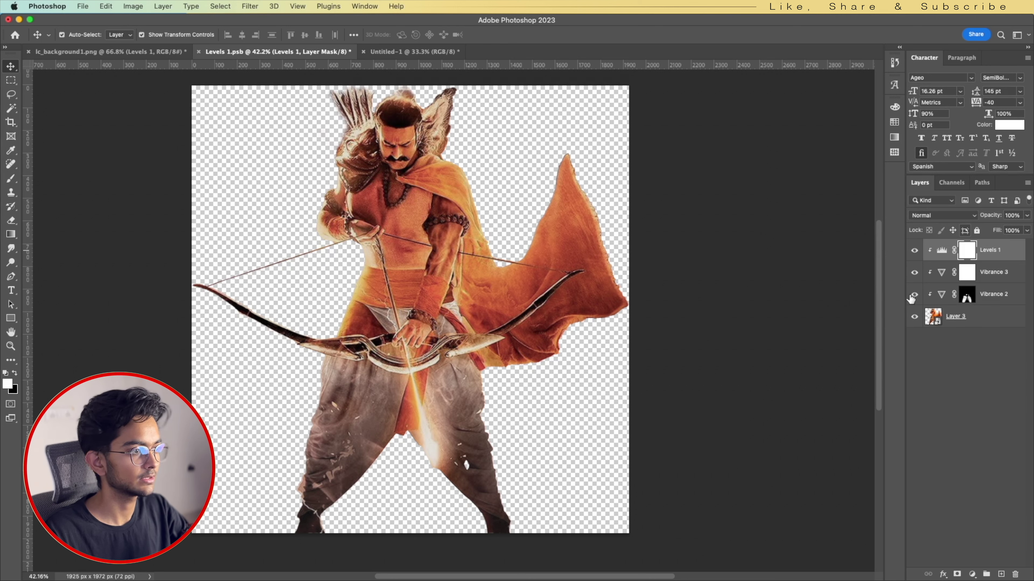
mouse_move(913, 300)
left_mouse_down()
mouse_move(911, 251)
mouse_move(921, 286)
left_mouse_up()
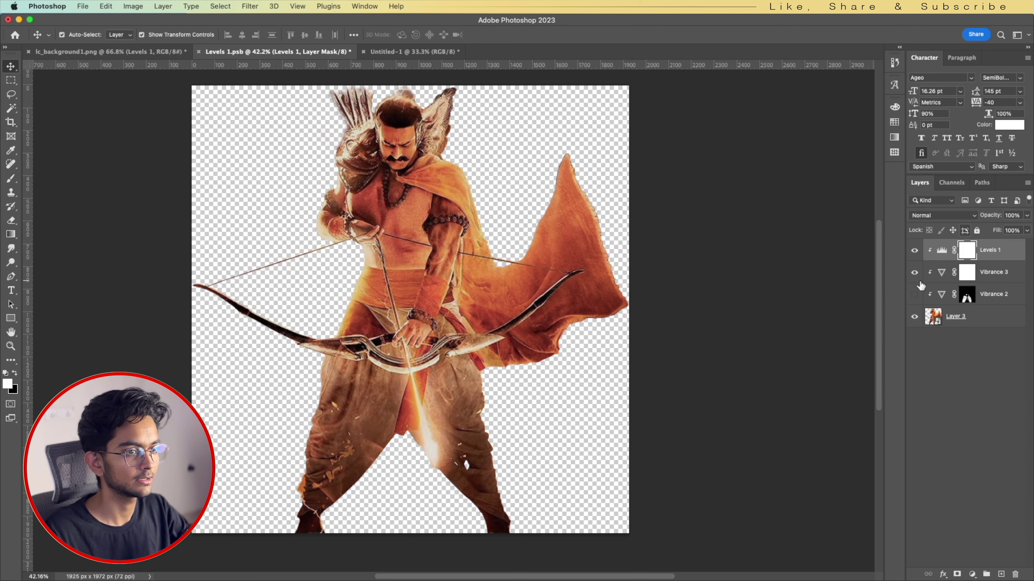
left_click(914, 294)
left_click(795, 279)
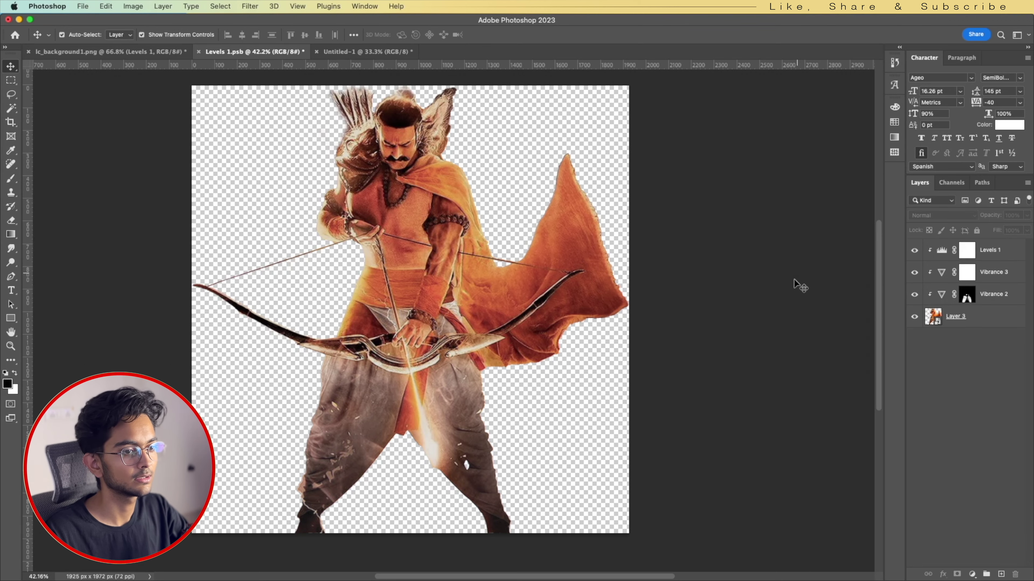
Scroll through the adipurush poster.psb layers to reach the smoke
scroll(570, 314, "down", 2)
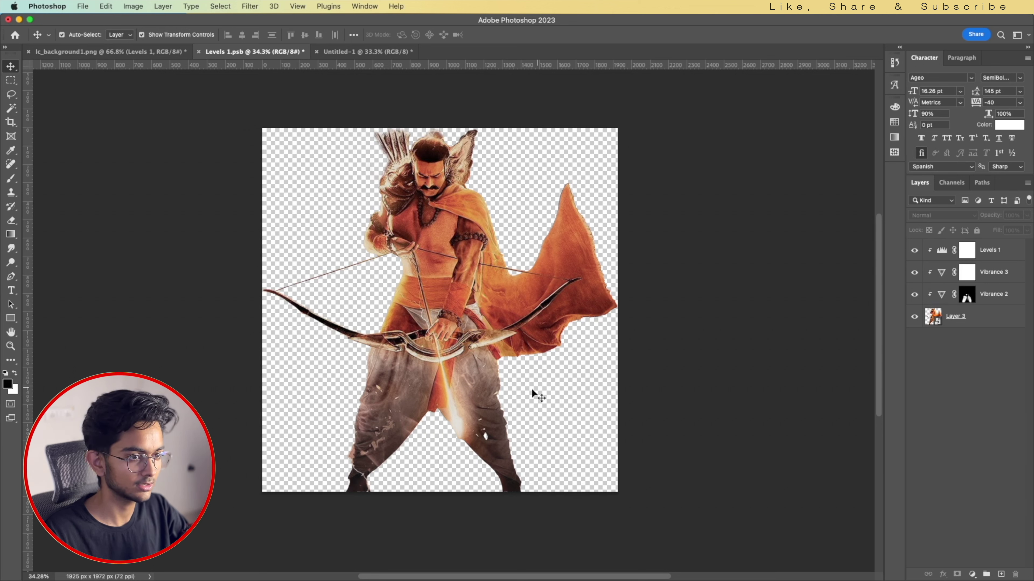
scroll(489, 432, "up", 3)
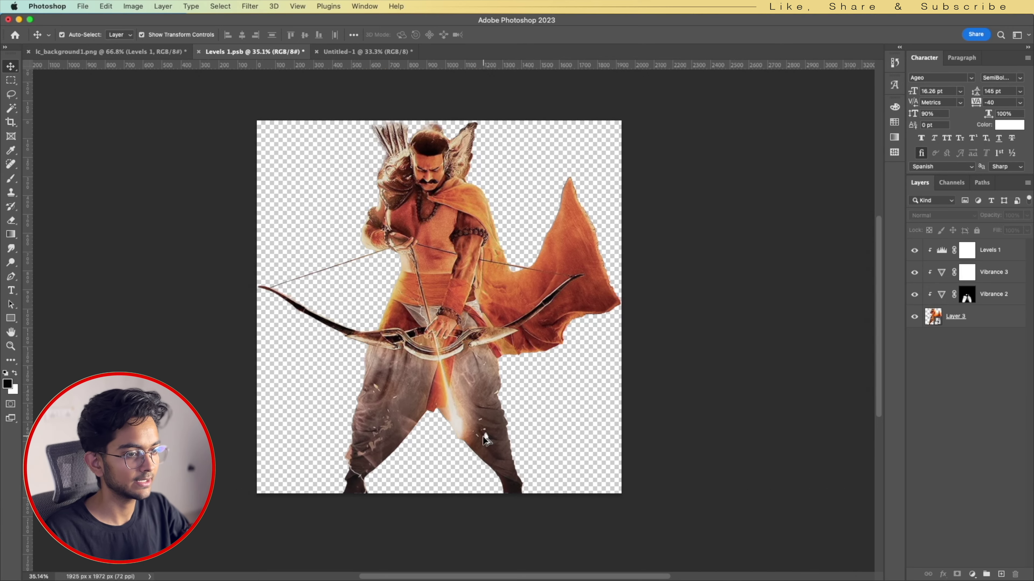
scroll(488, 434, "up", 3)
scroll(487, 437, "up", 5)
scroll(486, 426, "down", 5)
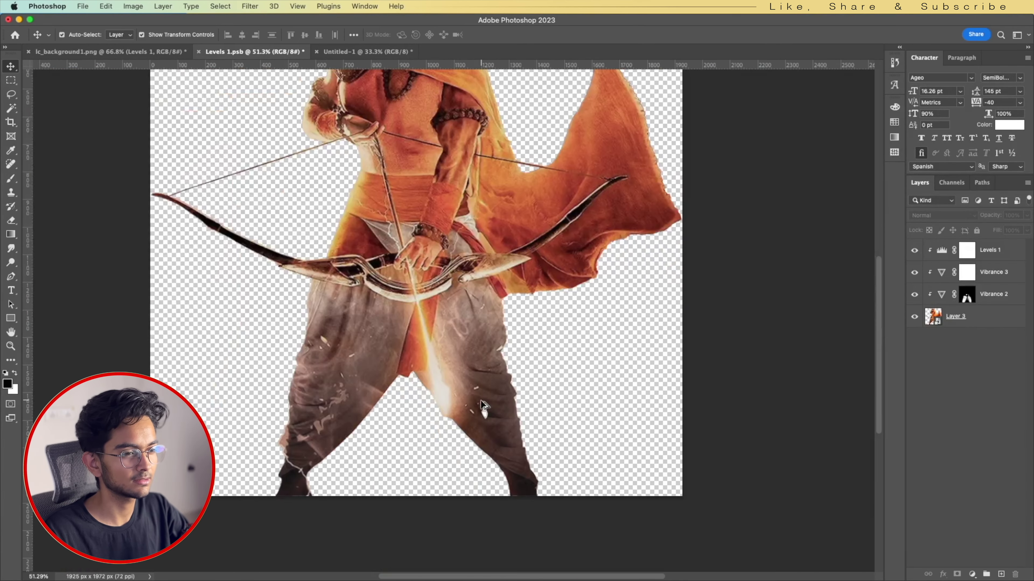
scroll(482, 405, "down", 2)
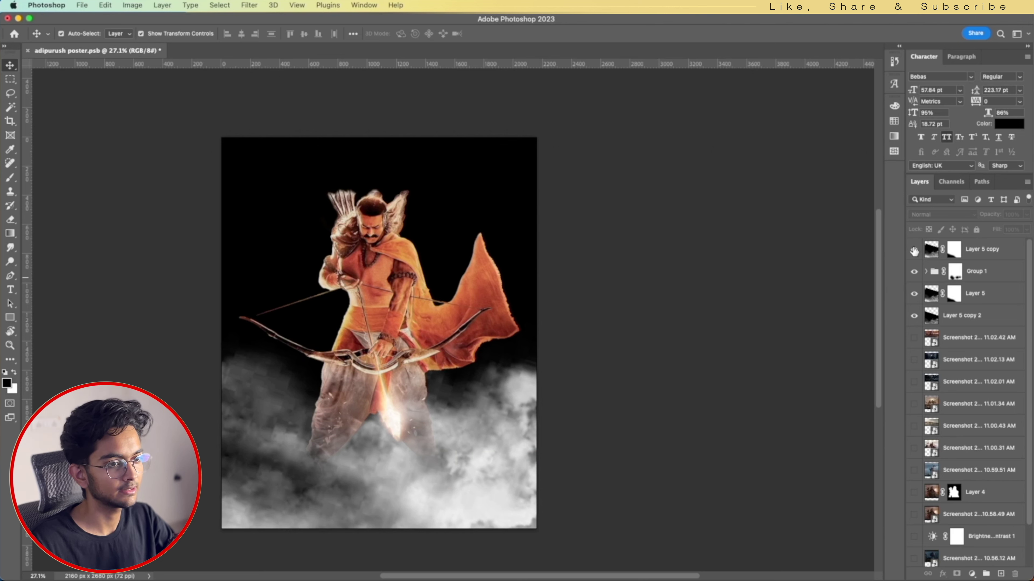
Toggle the Layer 5 smoke layers on and off to compare their contributions
left_click(914, 249)
left_click(915, 293)
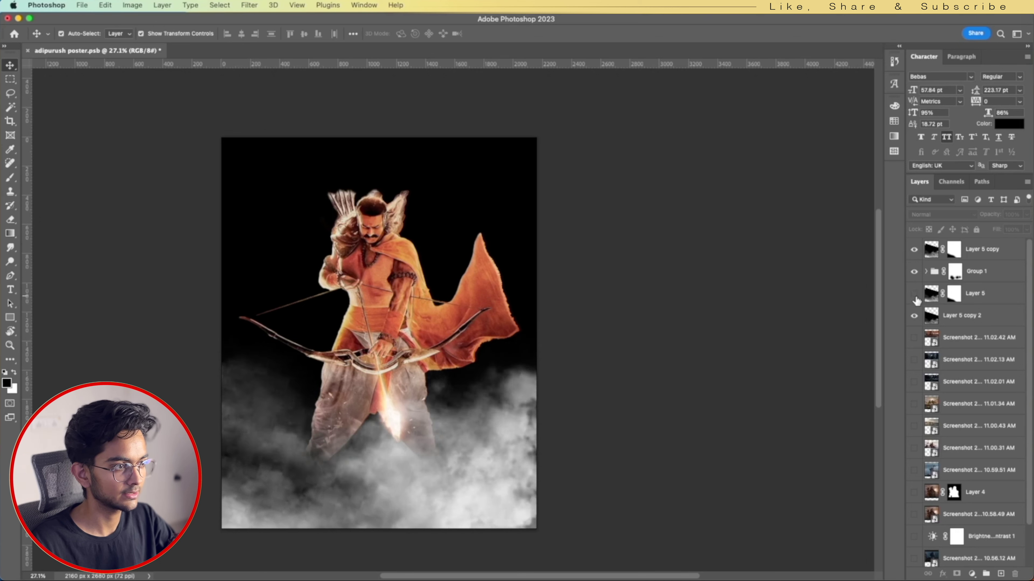
left_click(915, 293)
left_click(914, 294)
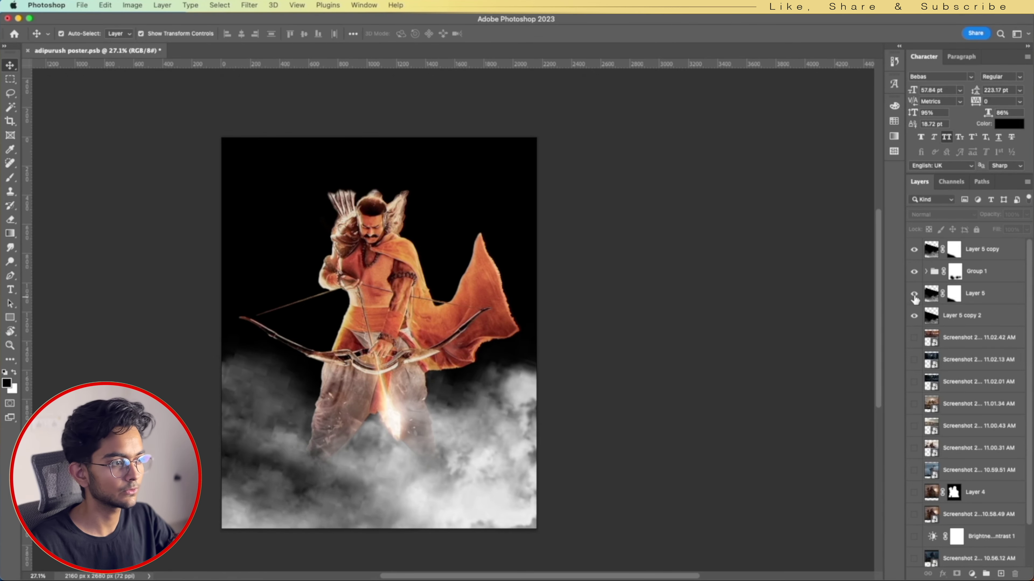
left_click_drag(914, 294, 914, 315)
left_click(915, 250)
left_click(914, 249)
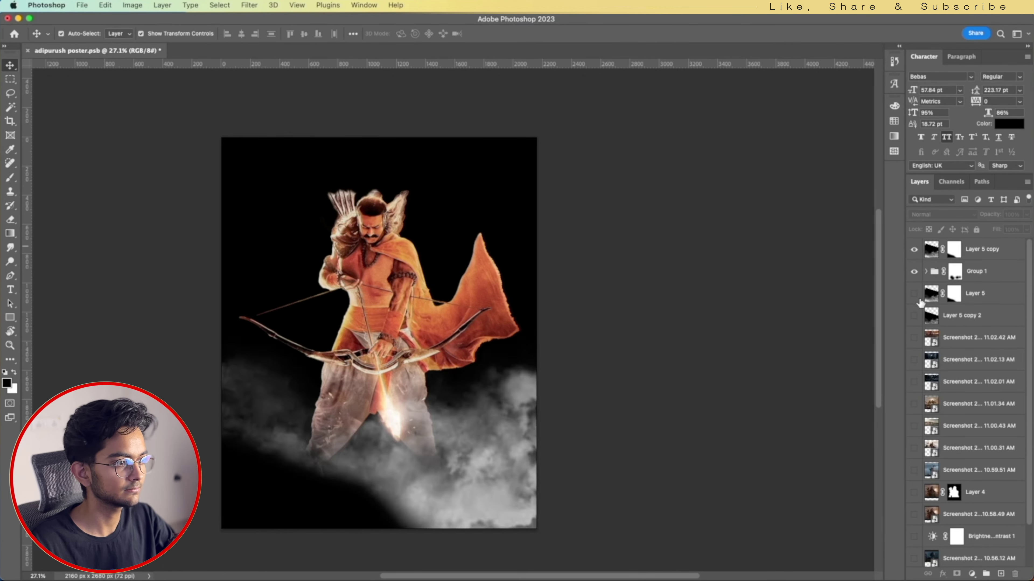
left_click(914, 316)
Add a Levels adjustment clipped to the Layer 5 copy smoke layer
left_click(977, 256)
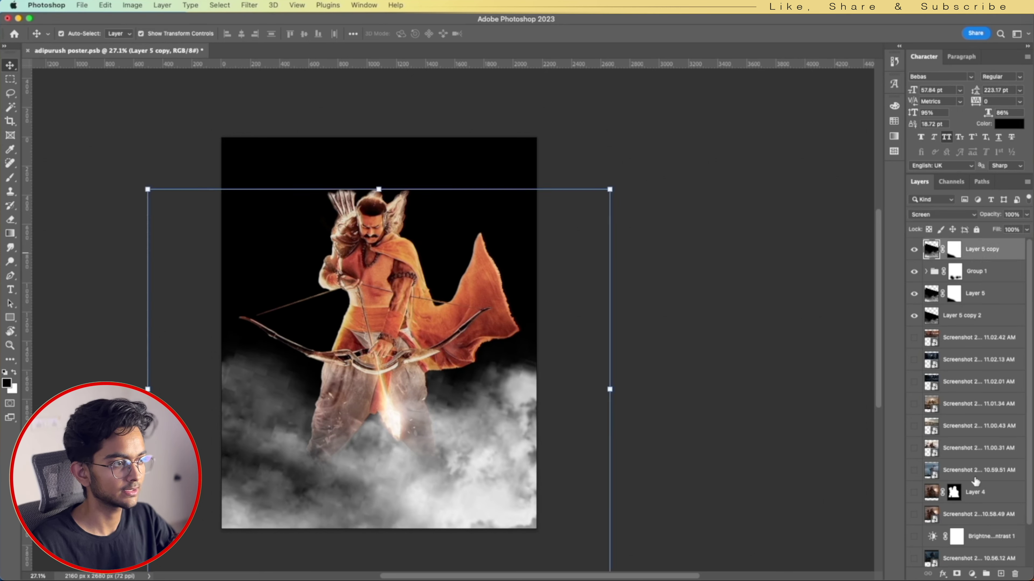
left_click(972, 572)
left_click(980, 381)
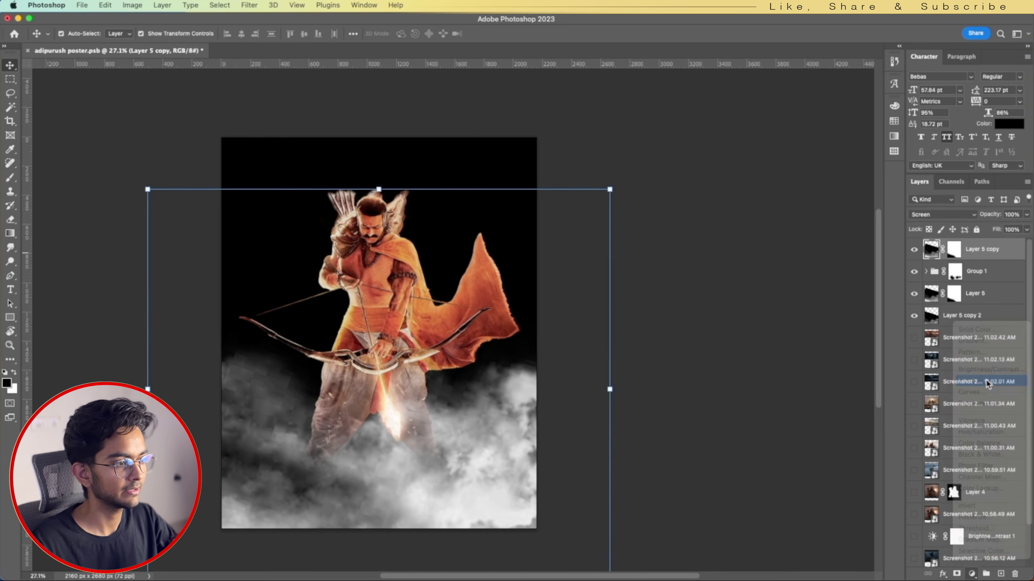
left_click(683, 463)
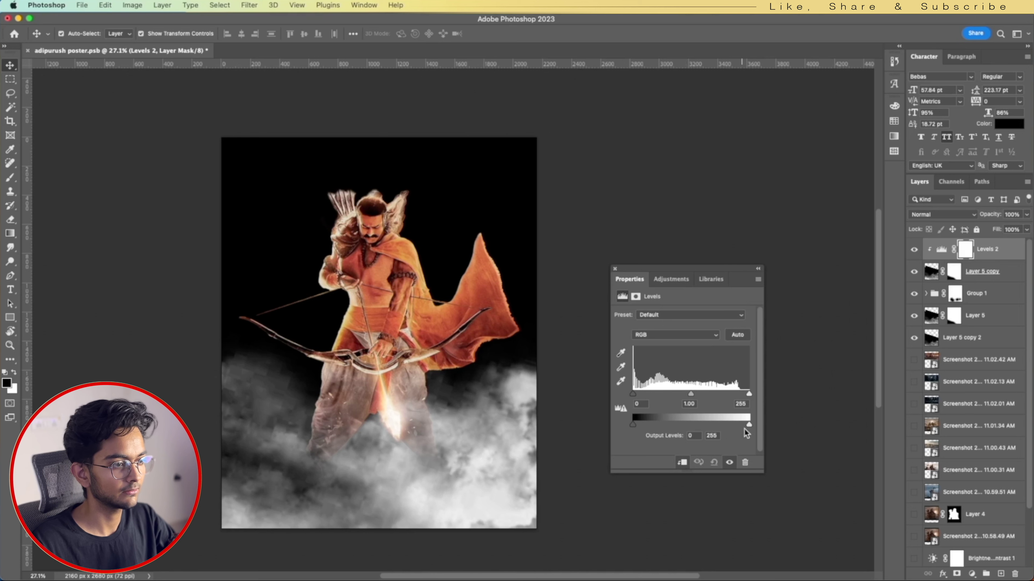
Lower Levels 2 output white to 76 to darken the smoke and compare
left_click_drag(748, 425, 670, 431)
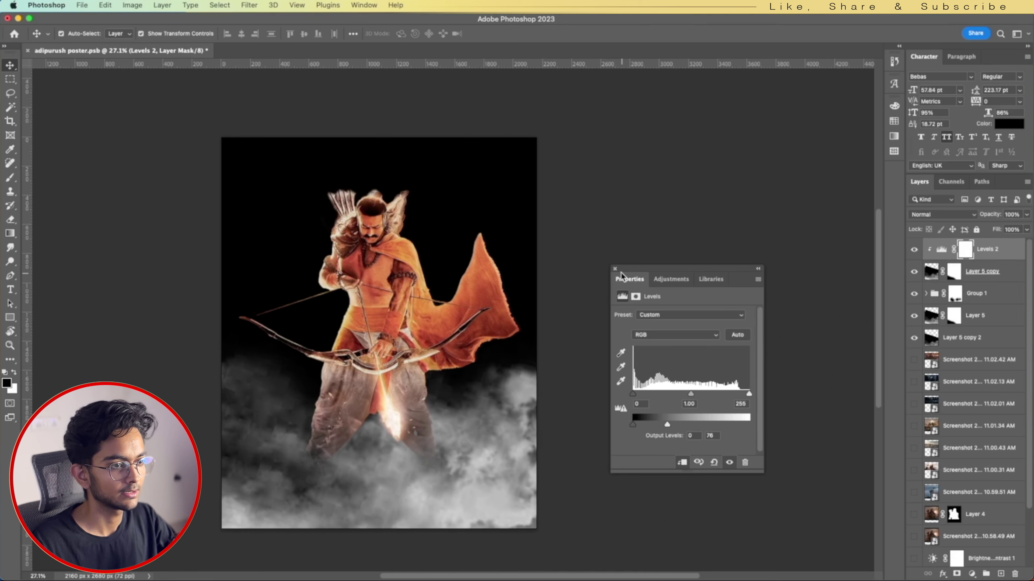
left_click(615, 269)
left_click(913, 250)
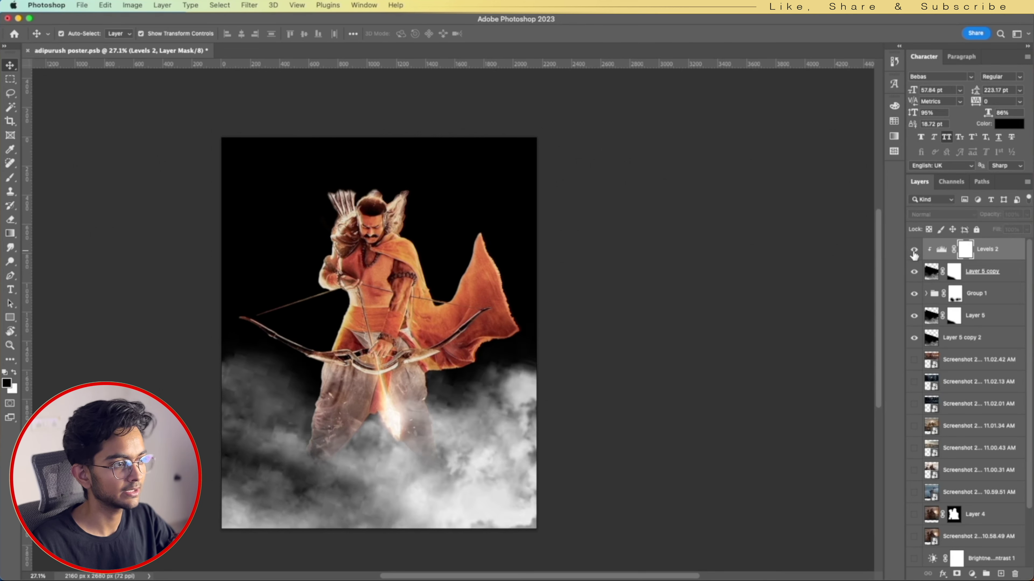
Duplicate Levels 2 above Layer 5 and set the copy's output white to 132
left_click(977, 322)
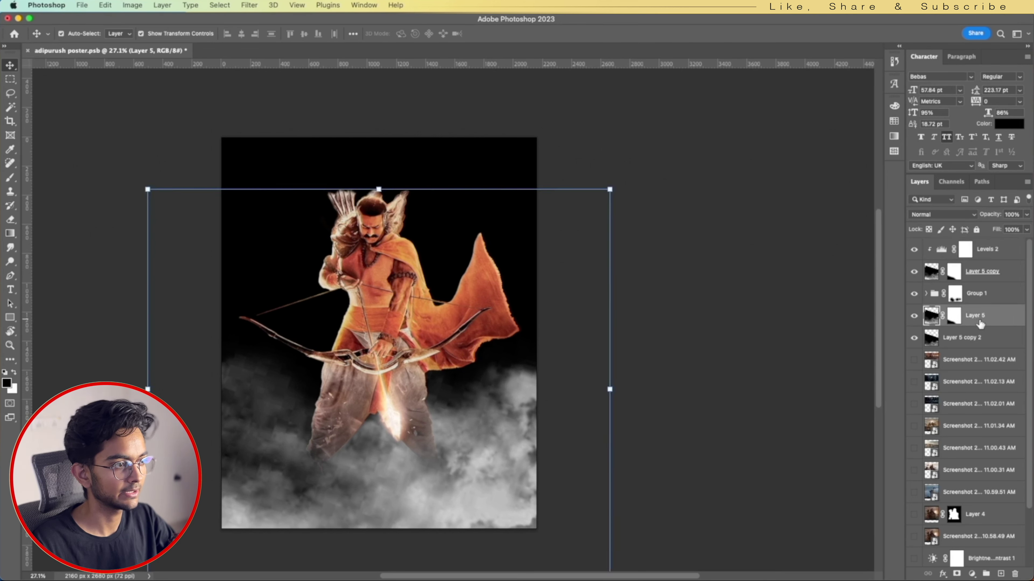
left_click(991, 255)
key("super+j")
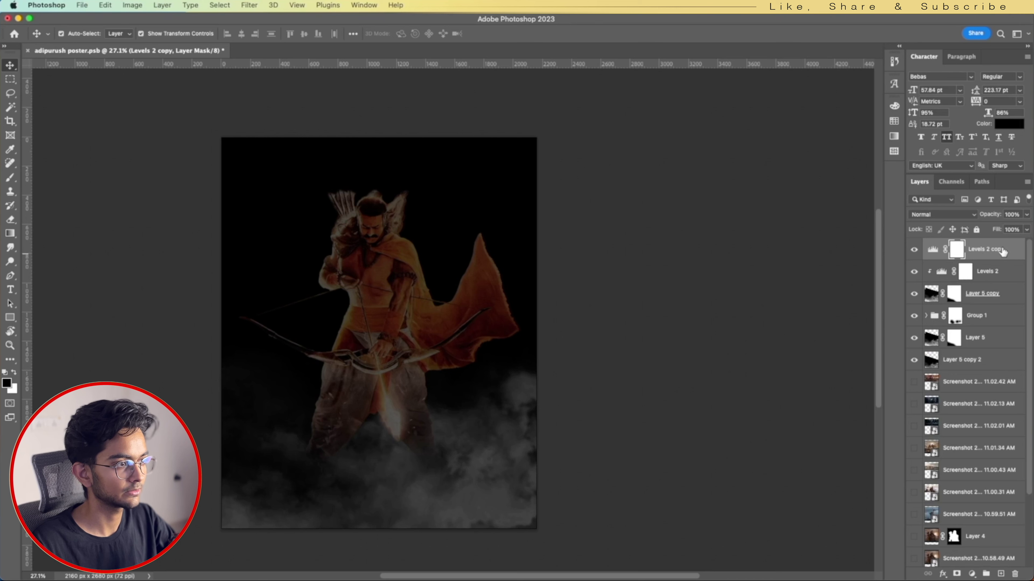
left_click_drag(999, 253, 988, 333)
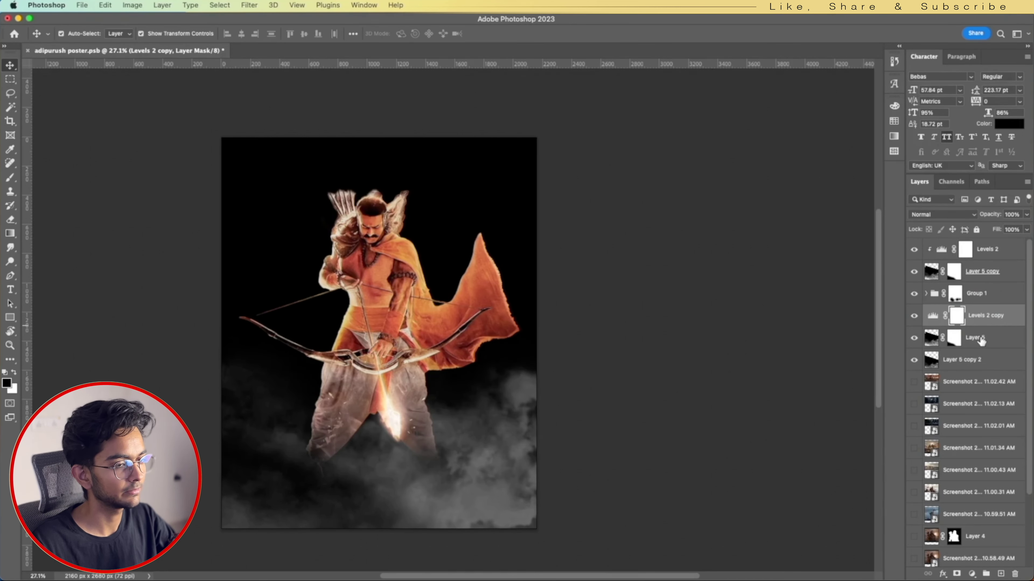
left_click(933, 318)
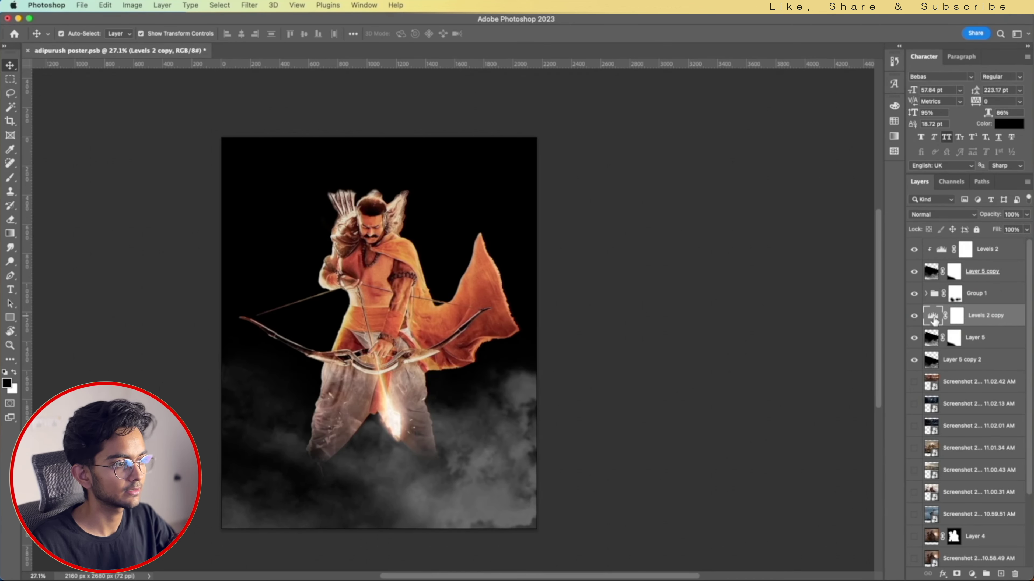
double_click(933, 320)
left_click_drag(667, 424, 692, 426)
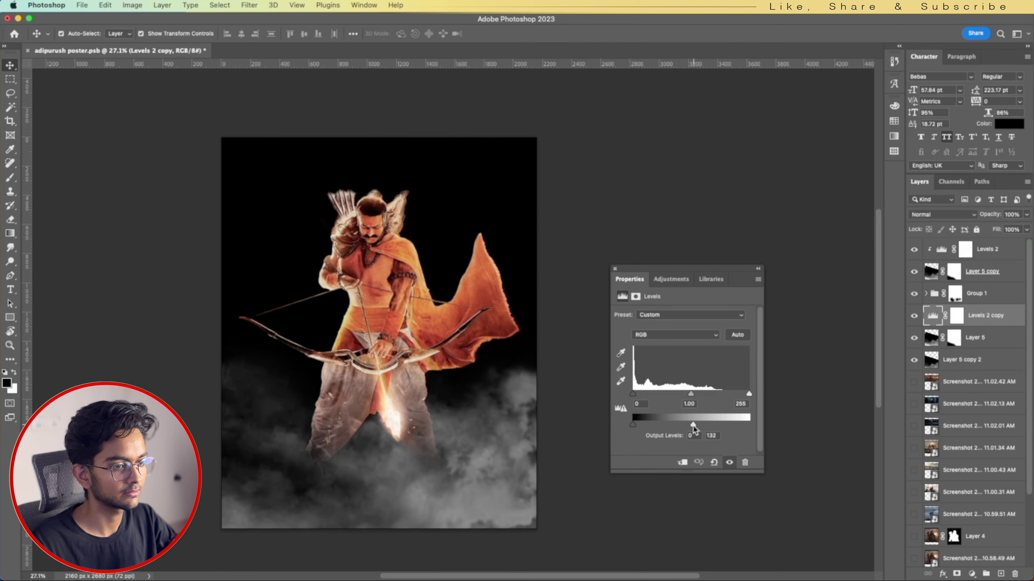
Add an empty Layer 6 and sample the cape's orange-red as the brush colour
key("super+shift+alt+n")
key("b")
left_click(448, 299, "alt")
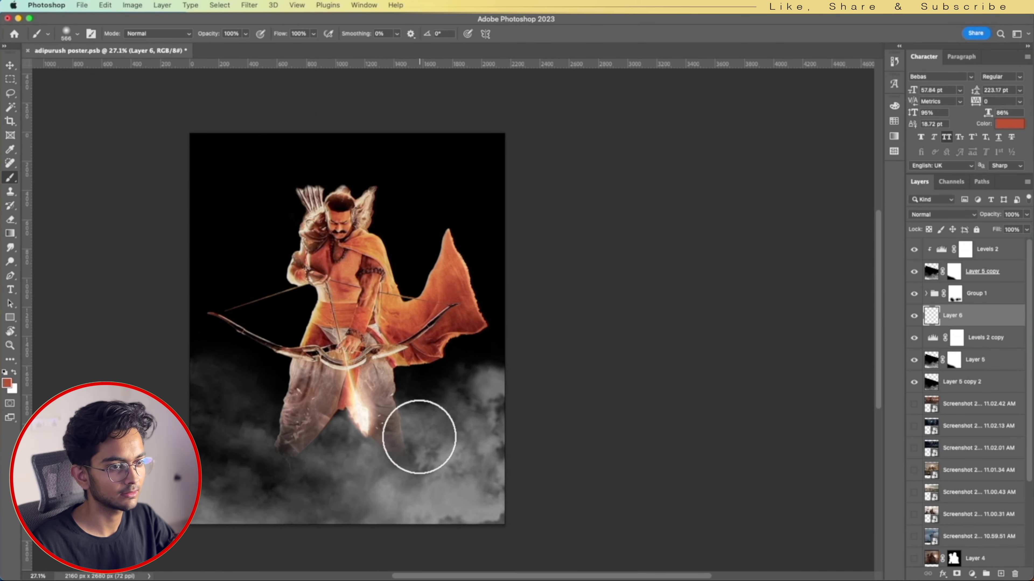
Paint a soft orange glow into the smoke below the archer with a large elliptical brush
scroll(383, 440, "up", 2)
right_click(383, 431)
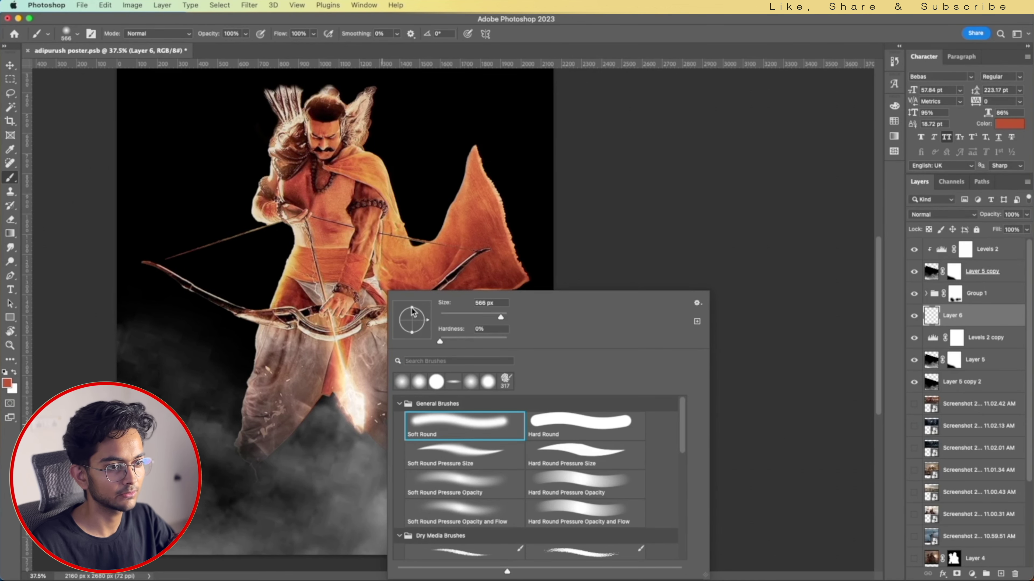
left_click_drag(412, 309, 433, 322)
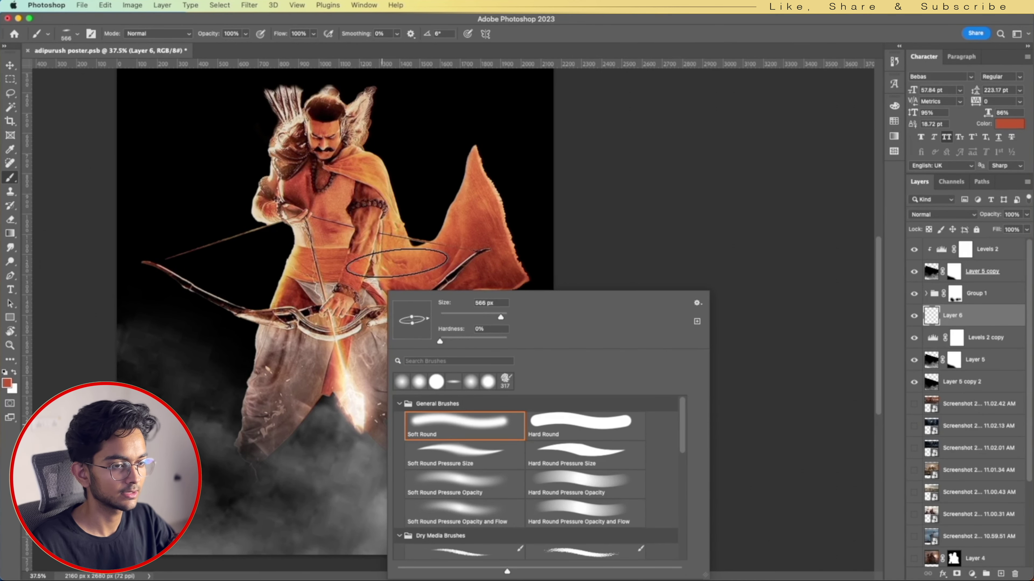
key("Return")
scroll(427, 318, "down", 3)
left_click_drag(399, 367, 432, 367)
mouse_move(325, 420)
left_mouse_down()
mouse_move(438, 420)
mouse_move(277, 392)
left_mouse_up()
Set the glow layer's blend mode to Overlay after trying Color
key("v")
scroll(310, 367, "up", 2)
left_click(942, 214)
left_click(931, 407)
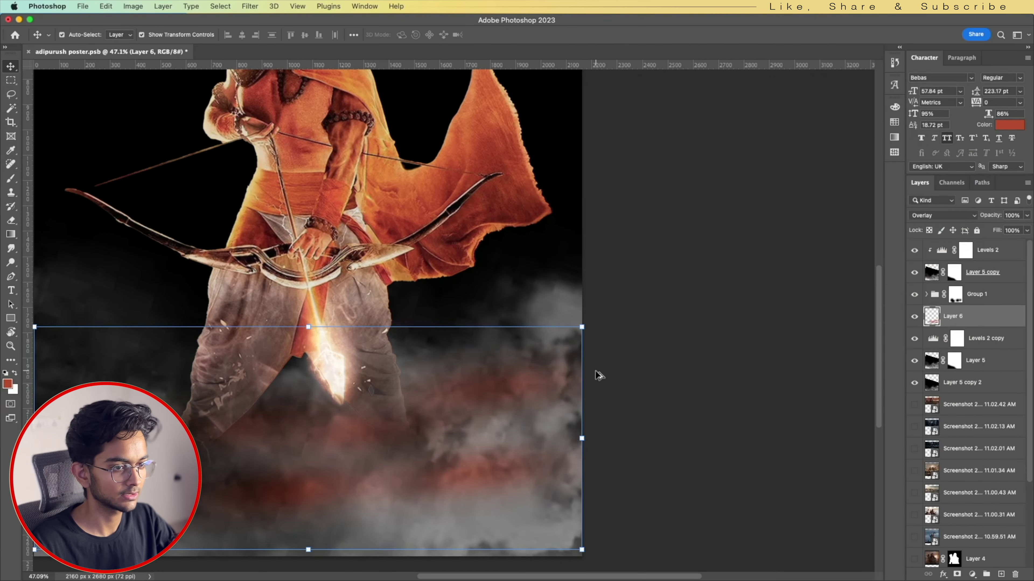
left_click(942, 214)
left_click(932, 362)
scroll(441, 350, "down", 2)
left_click(942, 214)
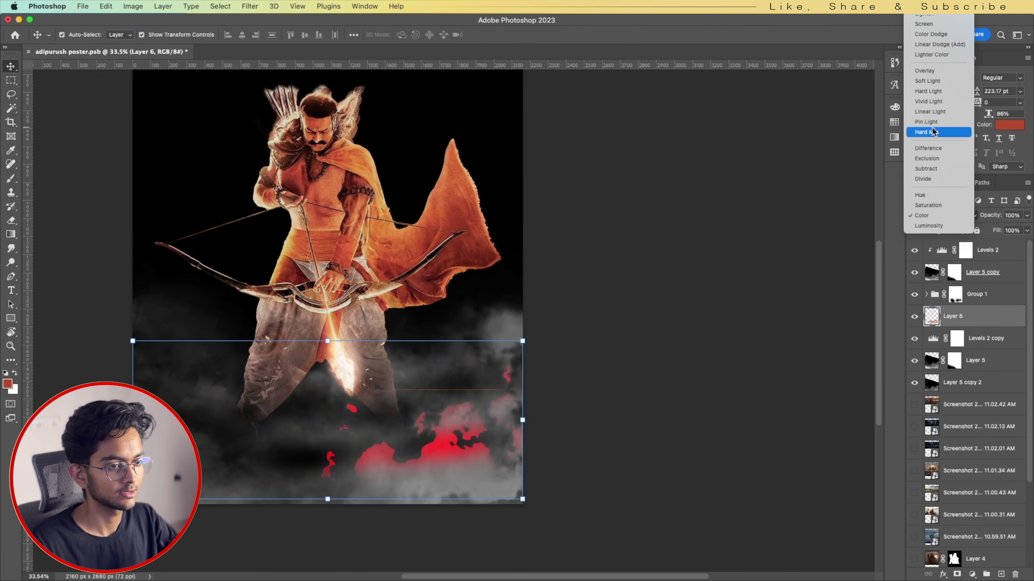
left_click(942, 82)
Duplicate the glow layer and shift the copy's hue toward red (-10)
key("ctrl+j")
key("ctrl+minus")
key("ctrl+u")
left_click_drag(676, 322, 672, 324)
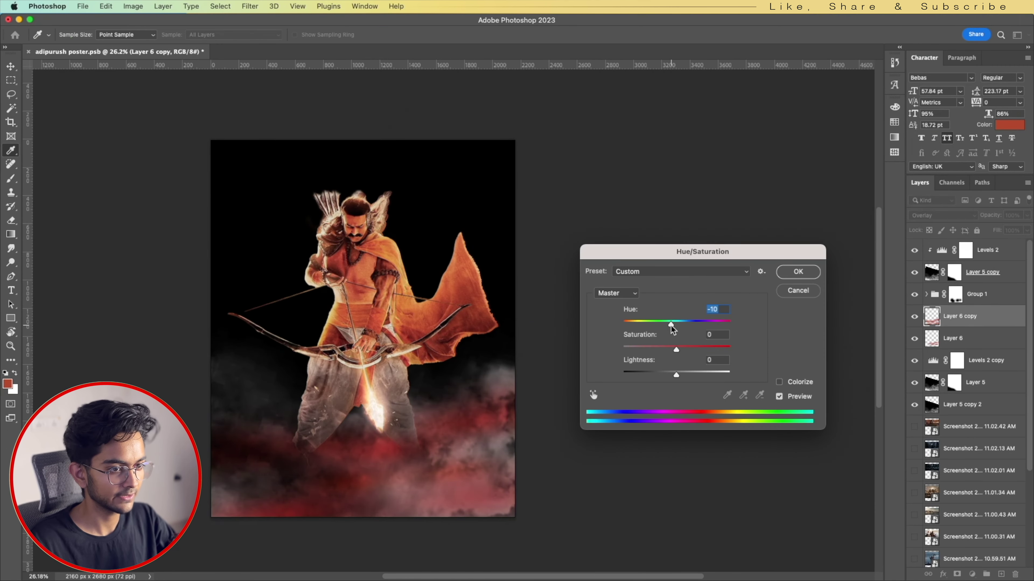
key("Return")
Create Layer 7 filled with orange and set it to Overlay blending
key("ctrl+shift+alt+e")
key("v")
left_click(942, 215)
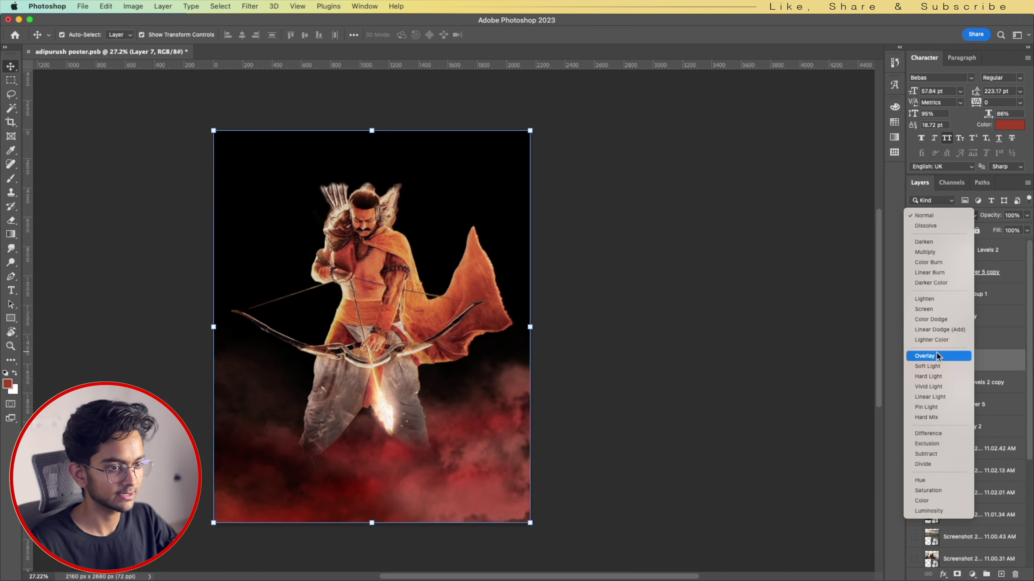
left_click(936, 357)
Mask Layer 7's orange overlay out of the lower smoke with black paint
key("ctrl+u")
key("Return")
left_click(957, 574)
key("b")
key("d")
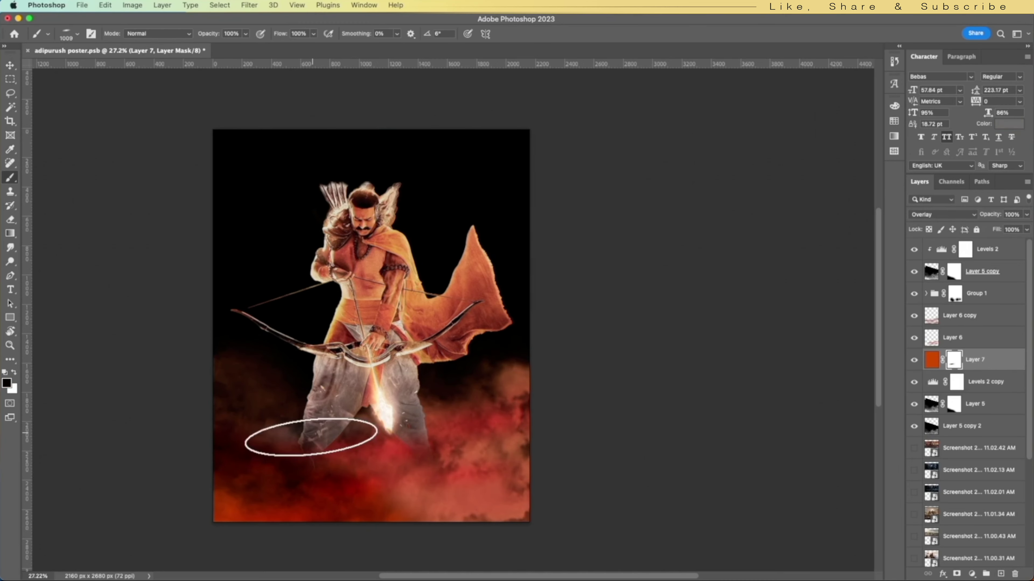
left_click_drag(311, 438, 658, 472)
left_click(432, 170)
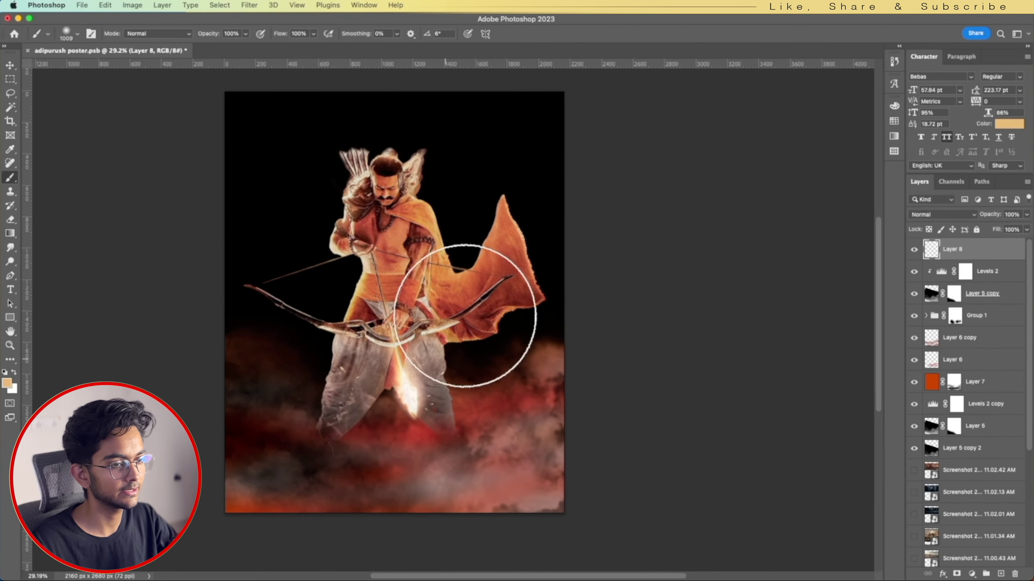
Paint red-orange glow over the archer's legs on Layer 8 and set it to Screen
left_click(476, 279, "alt")
left_click(422, 413)
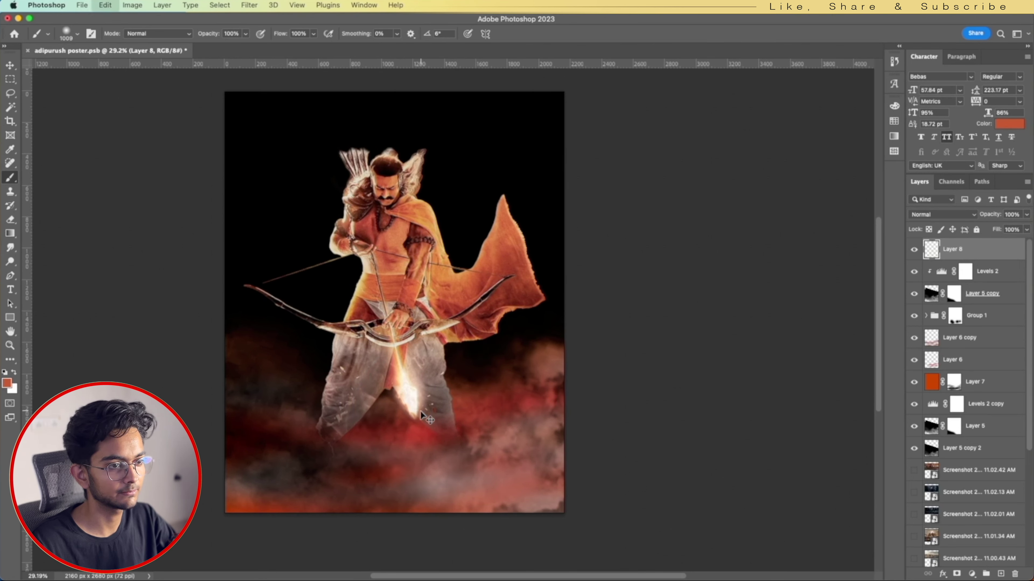
left_click(406, 394)
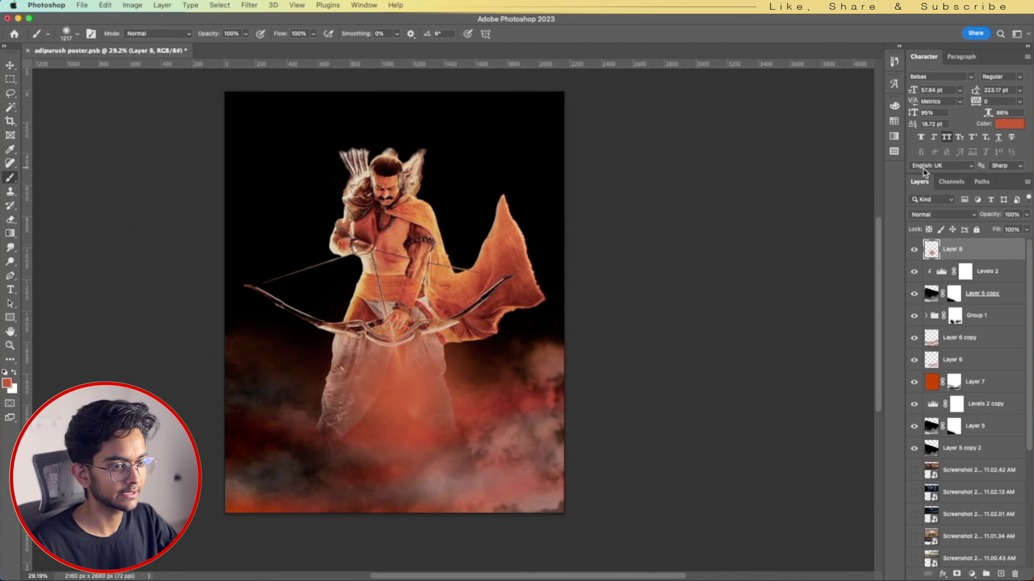
left_click(940, 215)
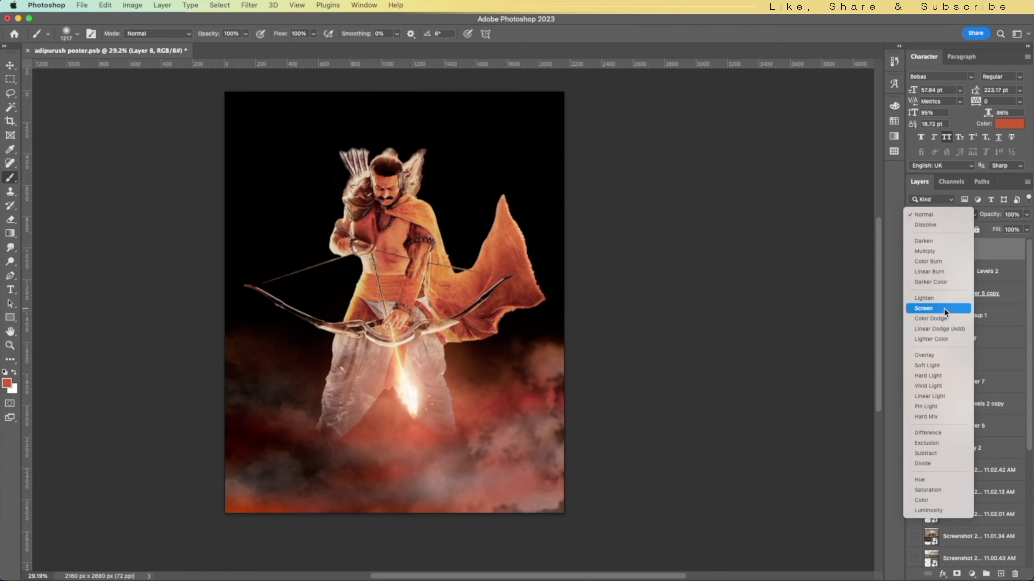
left_click(945, 308)
Shrink the brush, then select the Layer 6 copy glow layer
scroll(455, 337, "down", 2)
left_click_drag(436, 371, 386, 364)
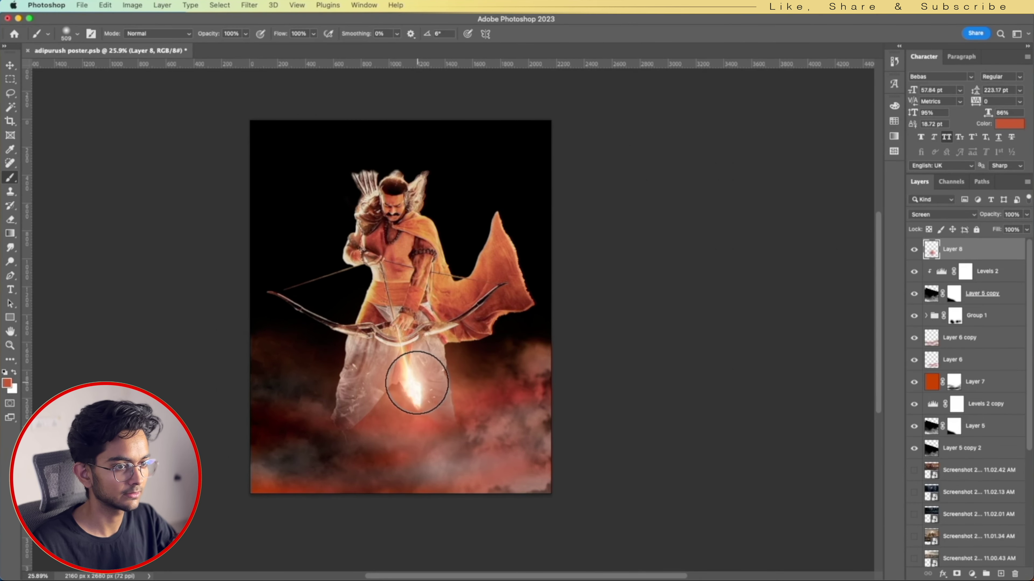
scroll(452, 314, "down", 2)
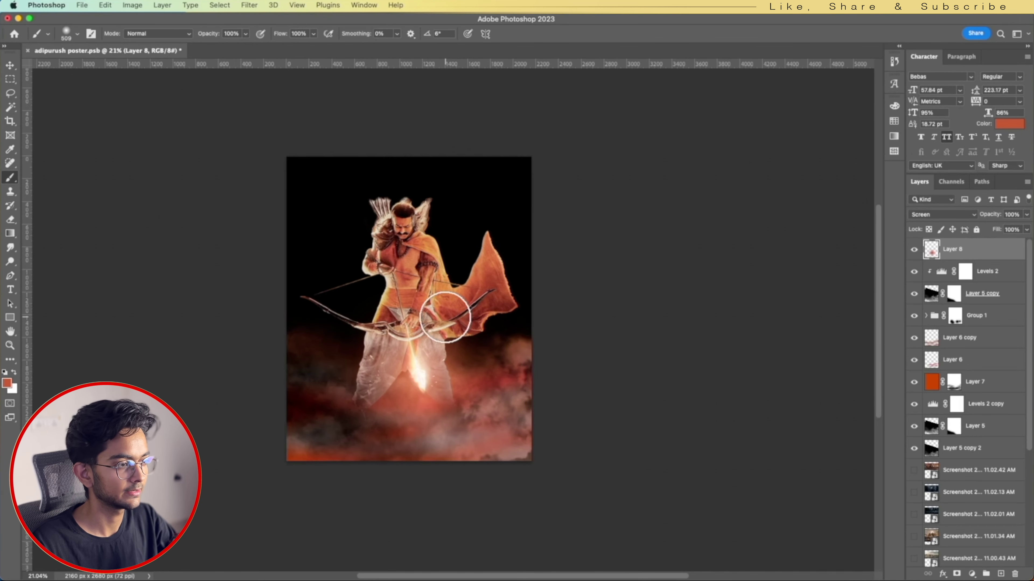
key("v")
left_click(658, 316)
scroll(403, 282, "up", 2)
left_click(973, 337)
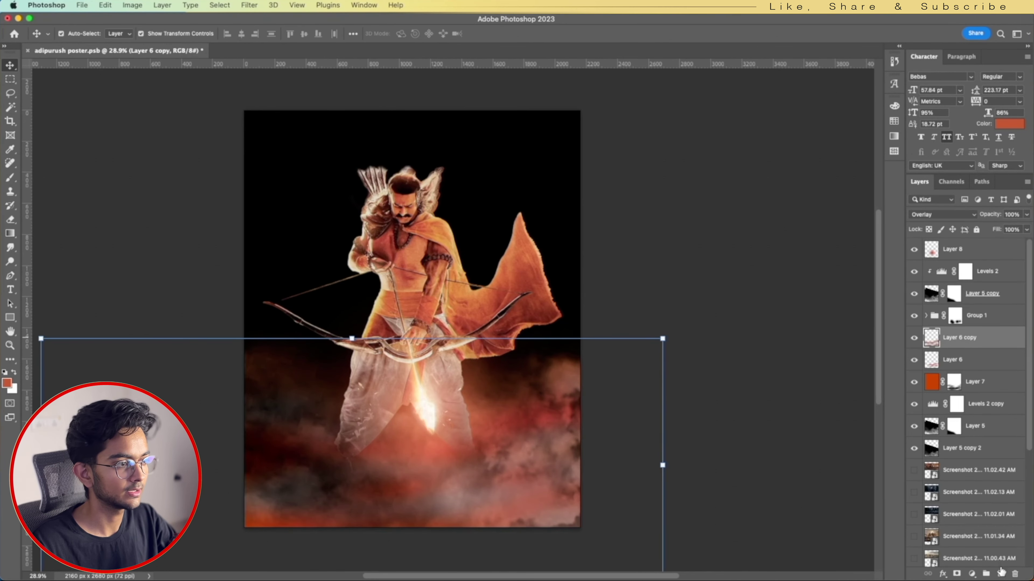
Add a new layer and set up a large 964 px soft round brush
left_click(1002, 572)
key("b")
left_click_drag(438, 420, 475, 422)
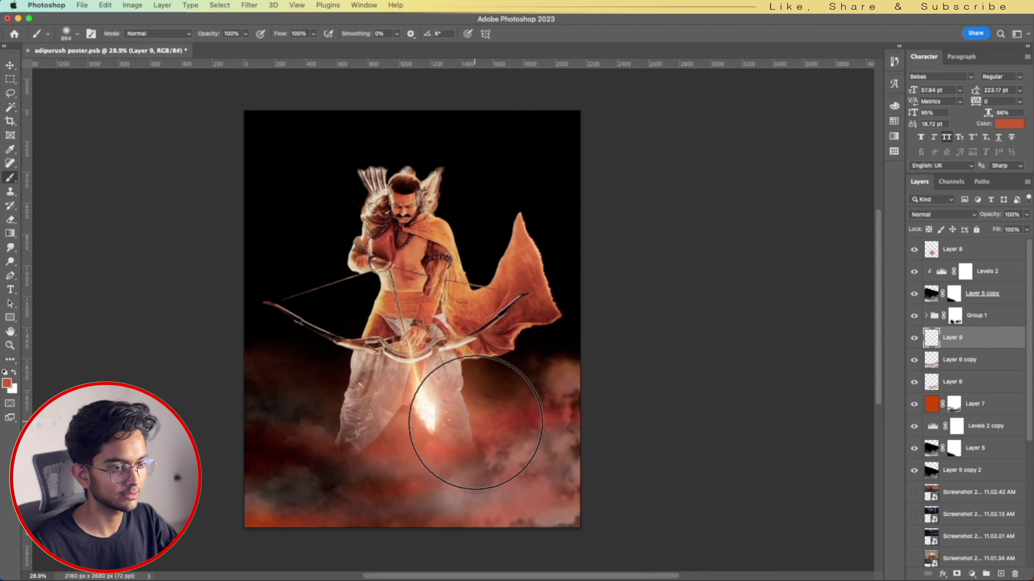
scroll(476, 423, "down", 2)
mouse_move(404, 405)
left_mouse_down()
mouse_move(438, 427)
mouse_move(453, 420)
left_mouse_up()
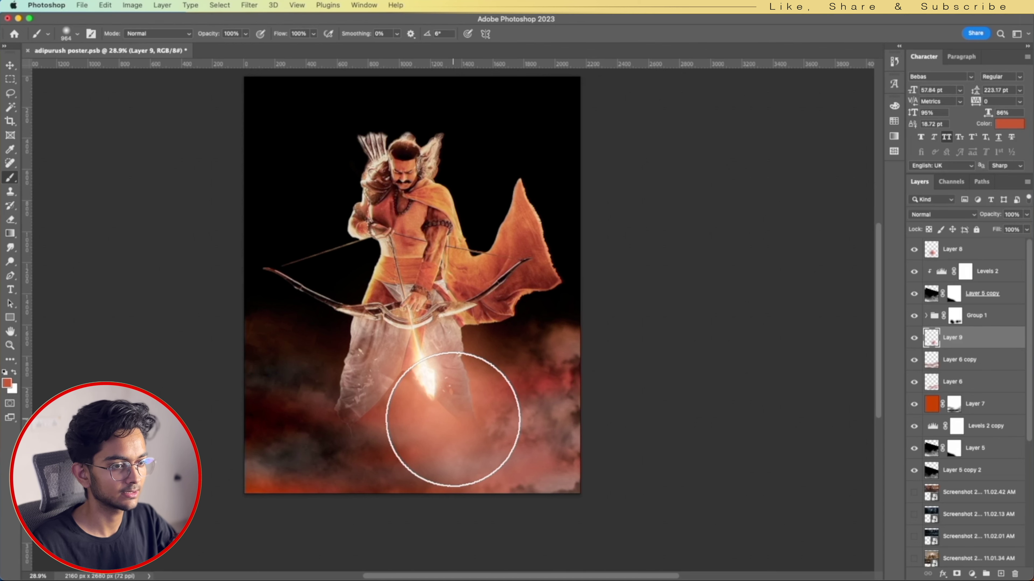
right_click(450, 417)
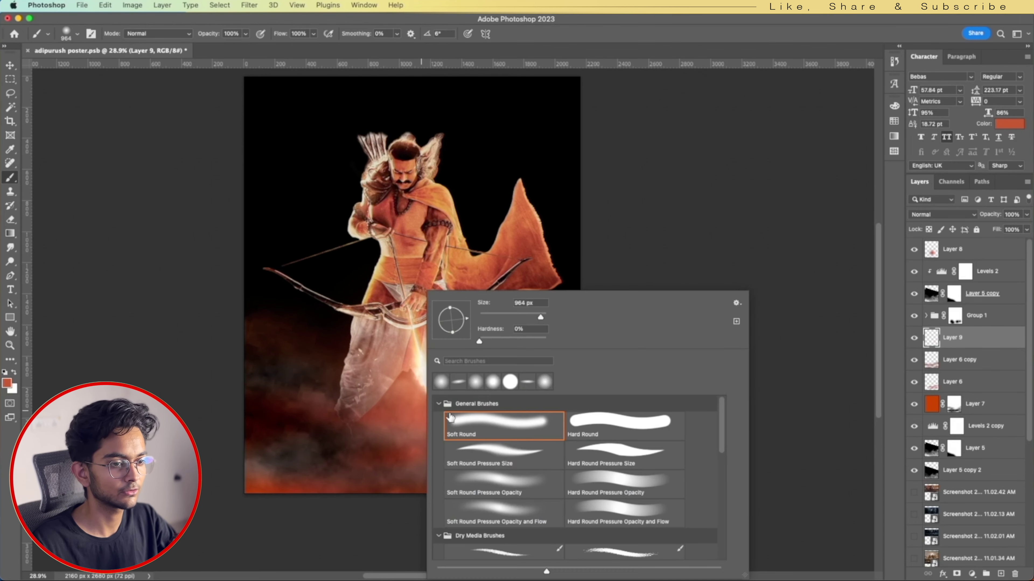
left_click(427, 420)
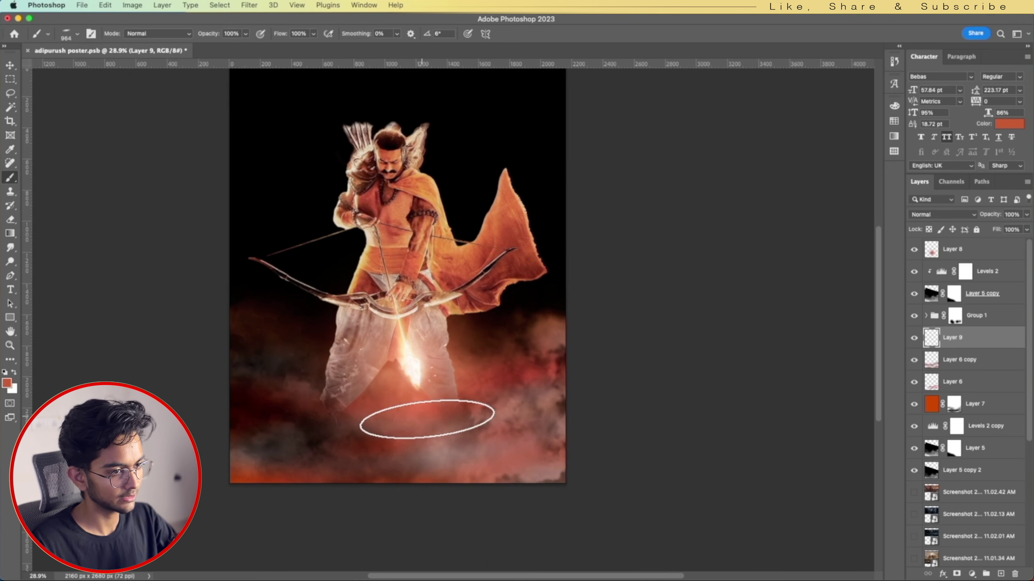
Paint orange glow into the lower smoke and blend the layer as Linear Dodge (Add)
left_click_drag(431, 418, 416, 438)
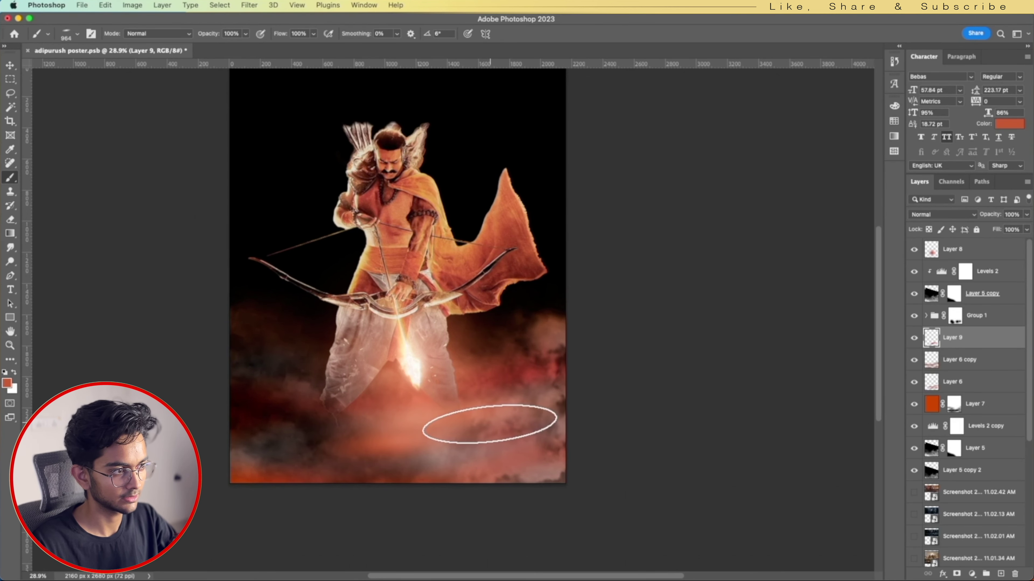
key("v")
left_click(942, 215)
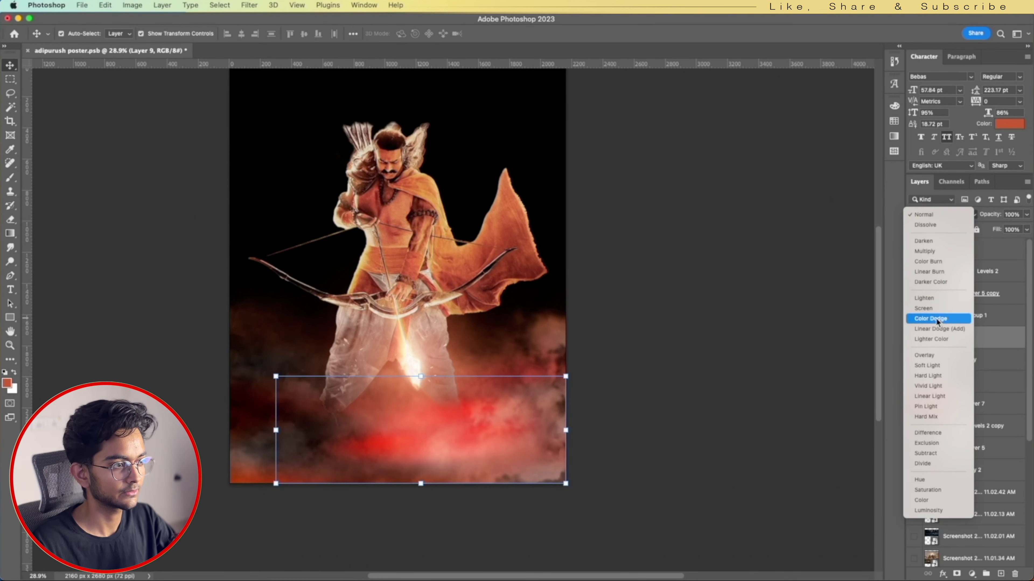
left_click(947, 330)
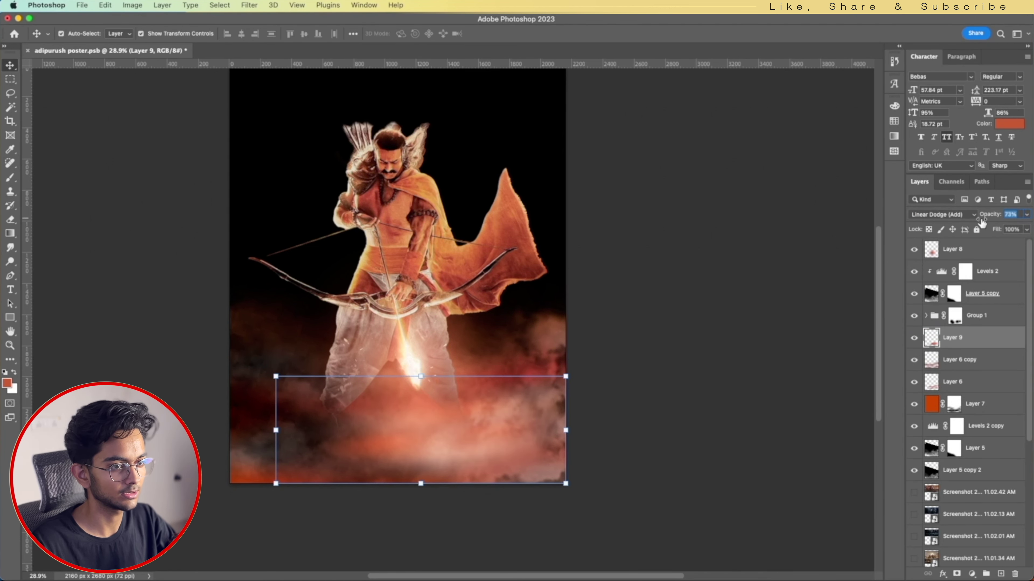
left_click(683, 402)
scroll(396, 338, "down", 2)
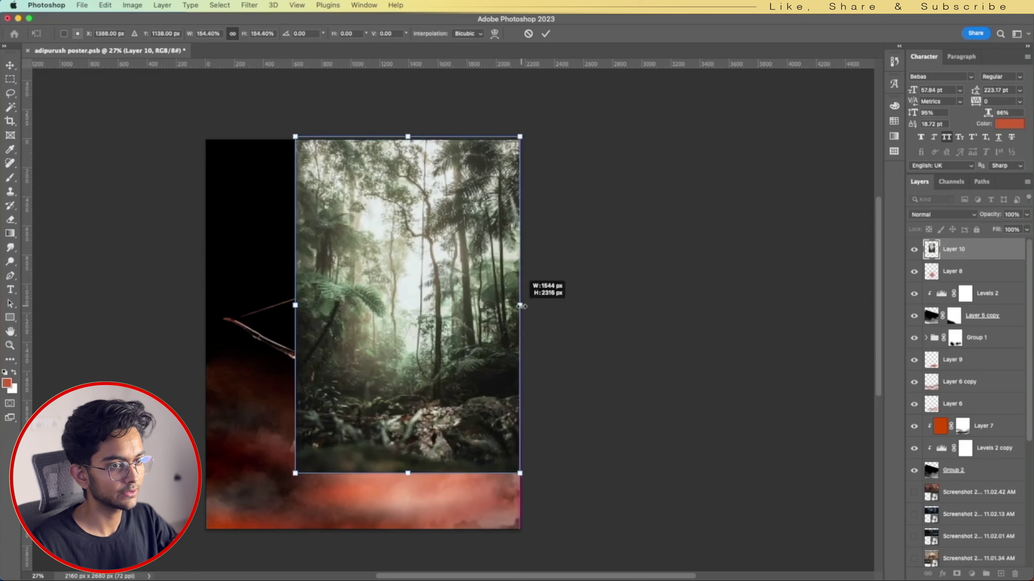
Scale the forest photo over the poster, move it below the character layers, and desaturate it fully
left_click_drag(285, 304, 194, 313)
key("Return")
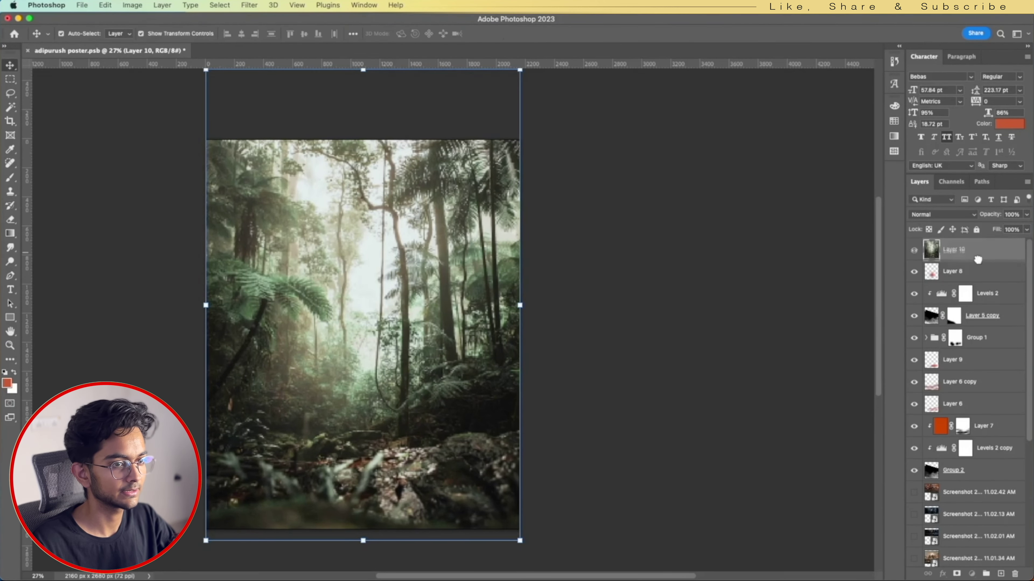
left_click_drag(979, 257, 973, 462)
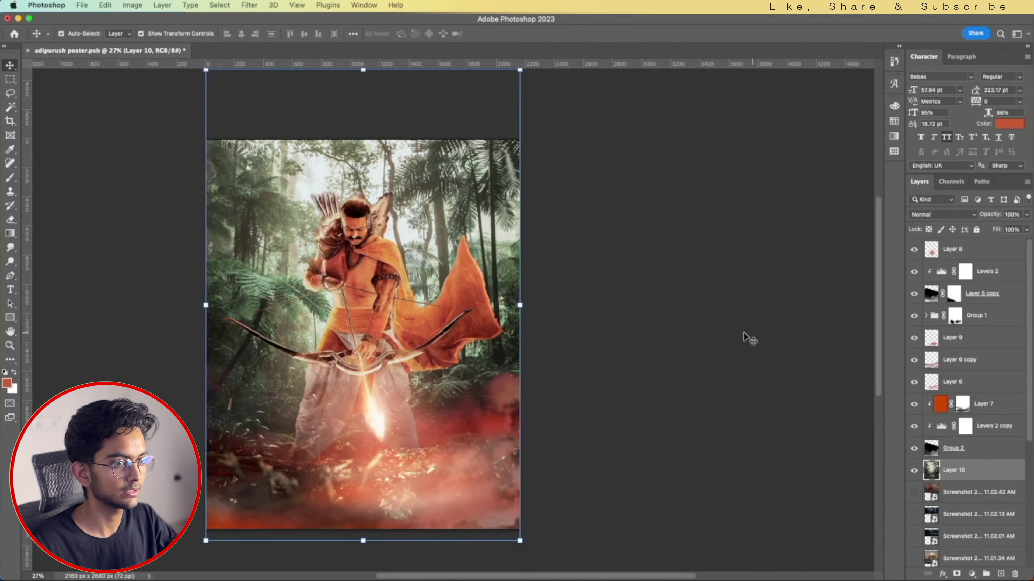
key("ctrl+u")
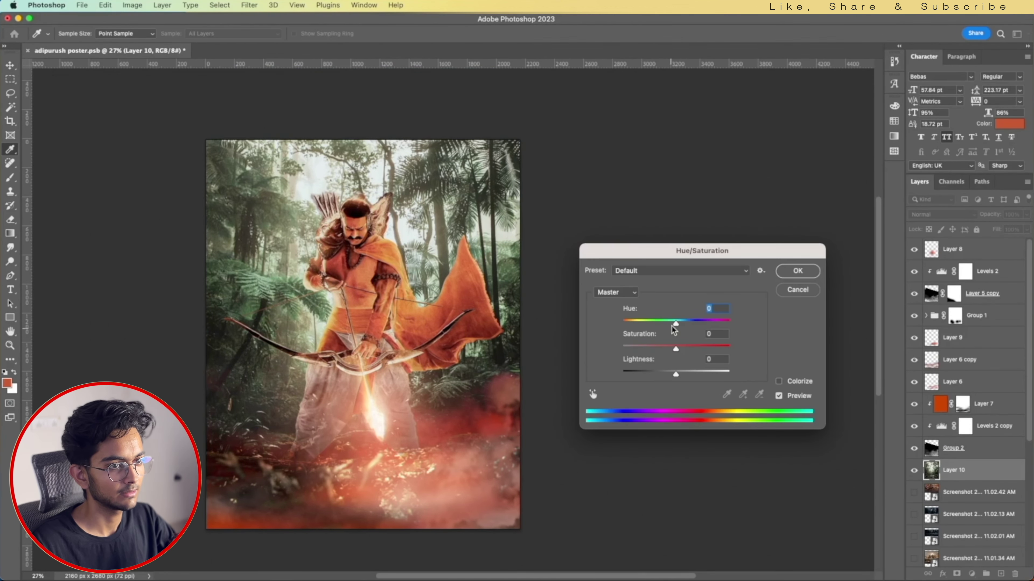
mouse_move(675, 321)
left_mouse_down()
mouse_move(616, 336)
mouse_move(741, 338)
mouse_move(676, 324)
mouse_move(584, 357)
left_mouse_up()
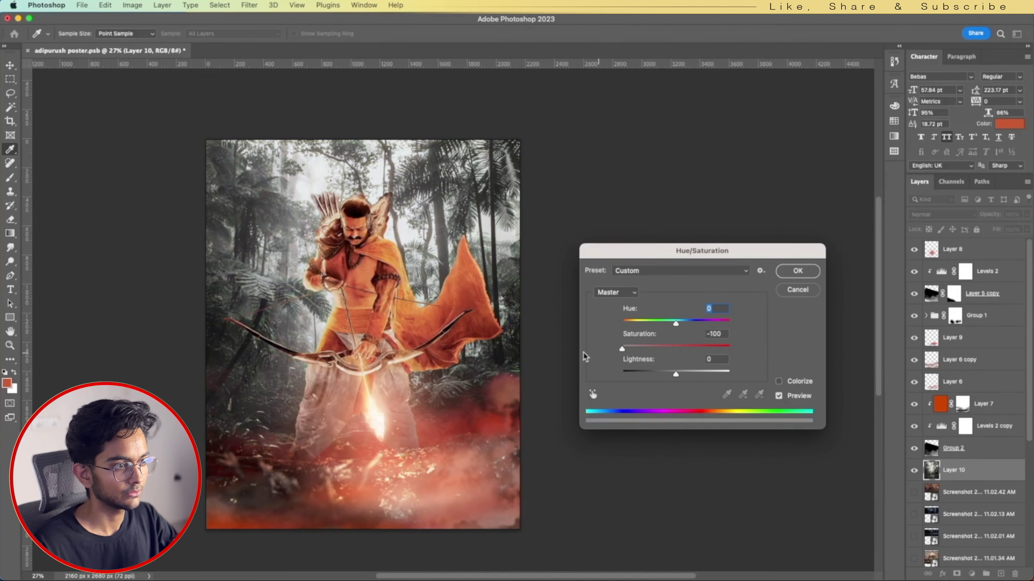
left_click(799, 273)
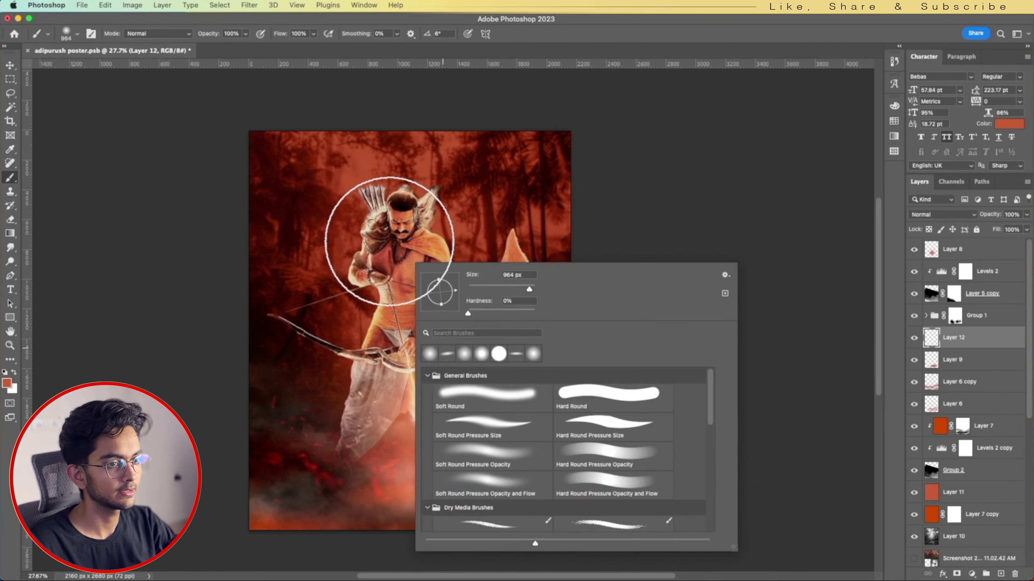
Set Layer 12 to Linear Dodge (Add) and duplicate it to intensify the glow
scroll(401, 217, "up", 1)
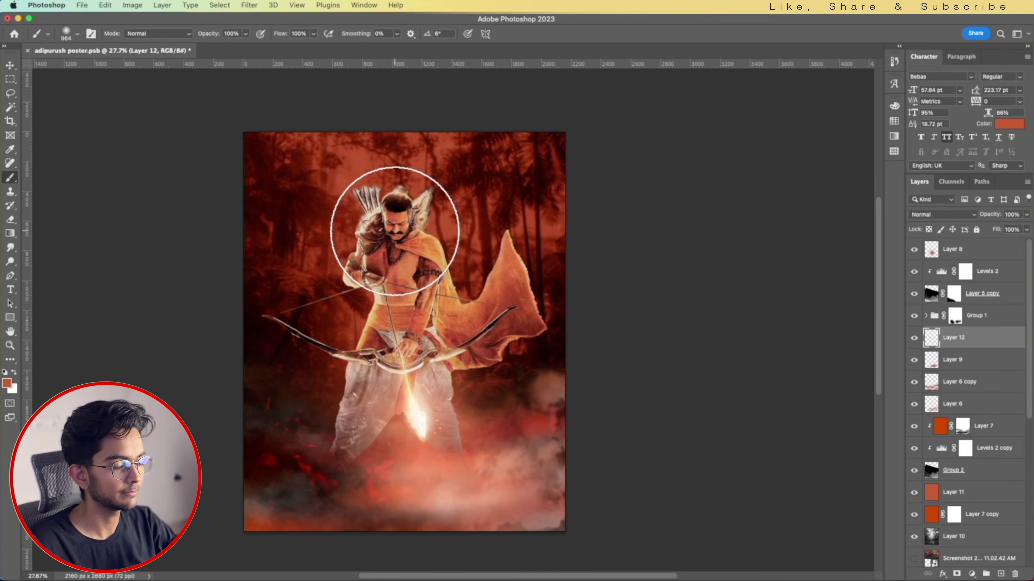
scroll(401, 220, "up", 2)
mouse_move(402, 224)
left_mouse_down()
mouse_move(388, 301)
mouse_move(425, 412)
mouse_move(427, 393)
mouse_move(530, 323)
mouse_move(544, 295)
left_mouse_up()
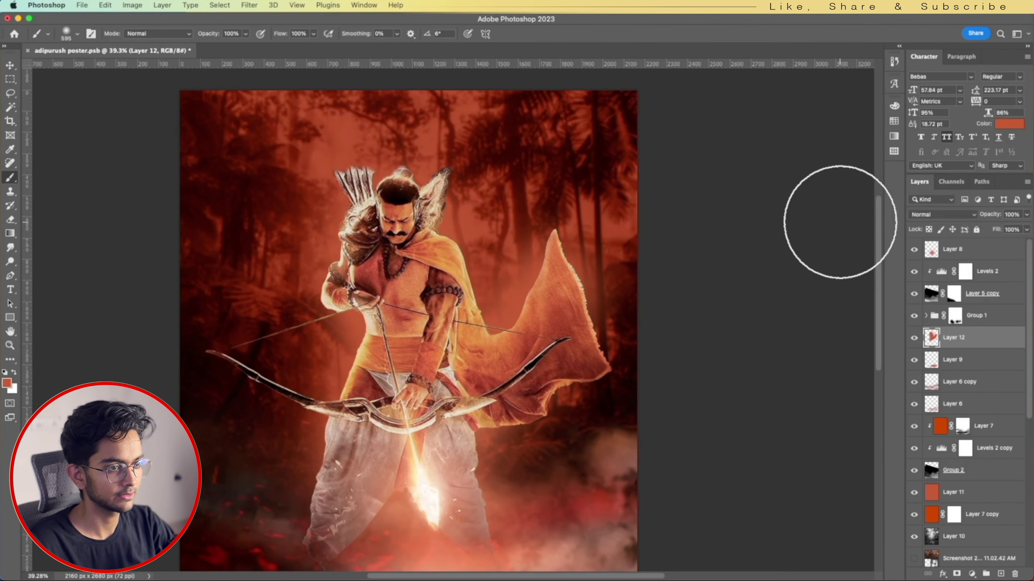
key("v")
left_click(953, 214)
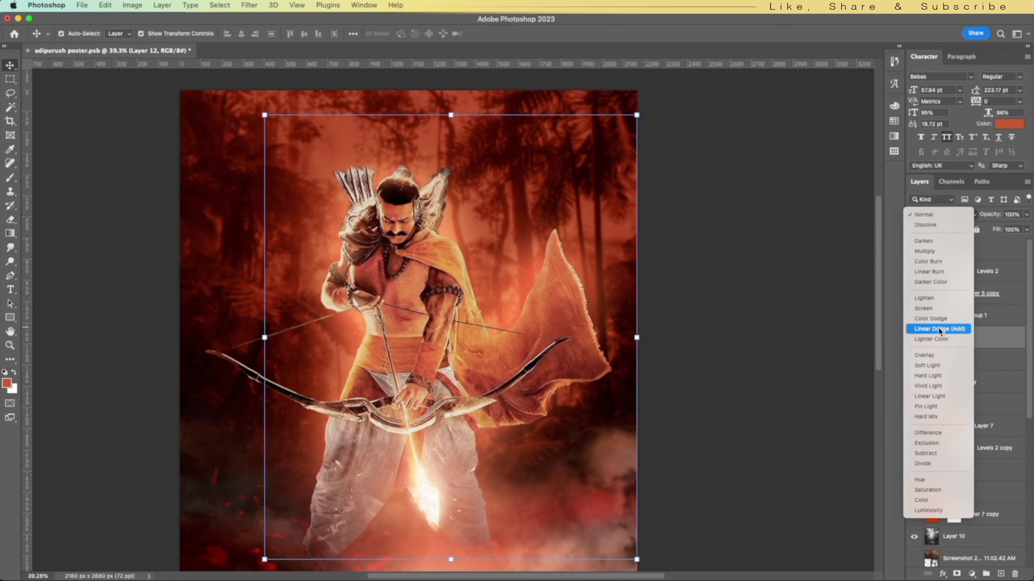
left_click(940, 329)
scroll(561, 249, "down", 3)
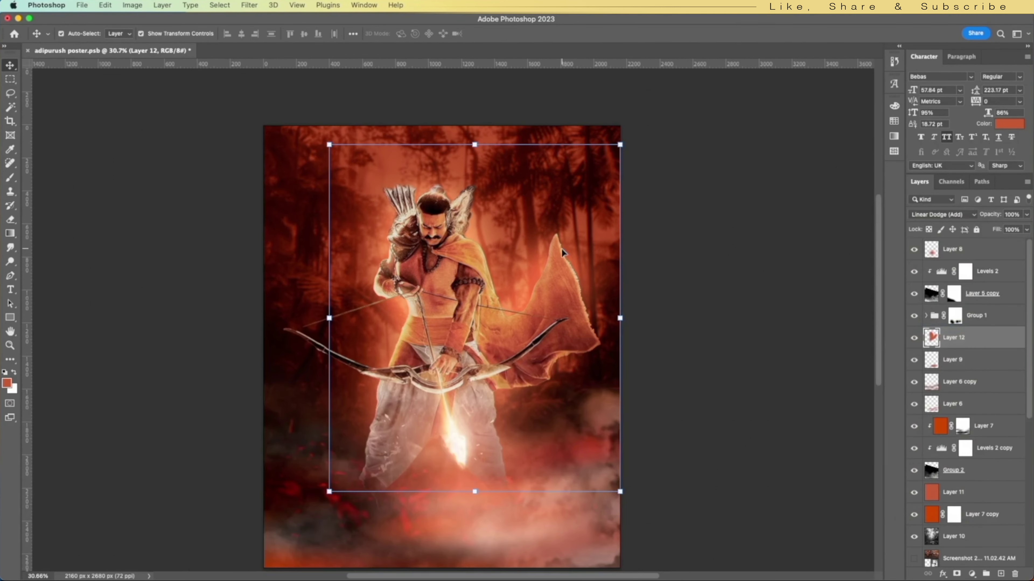
key("super+j")
Expand Group 1 and select the Levels 1 layer
left_click(686, 255)
scroll(465, 223, "down", 1)
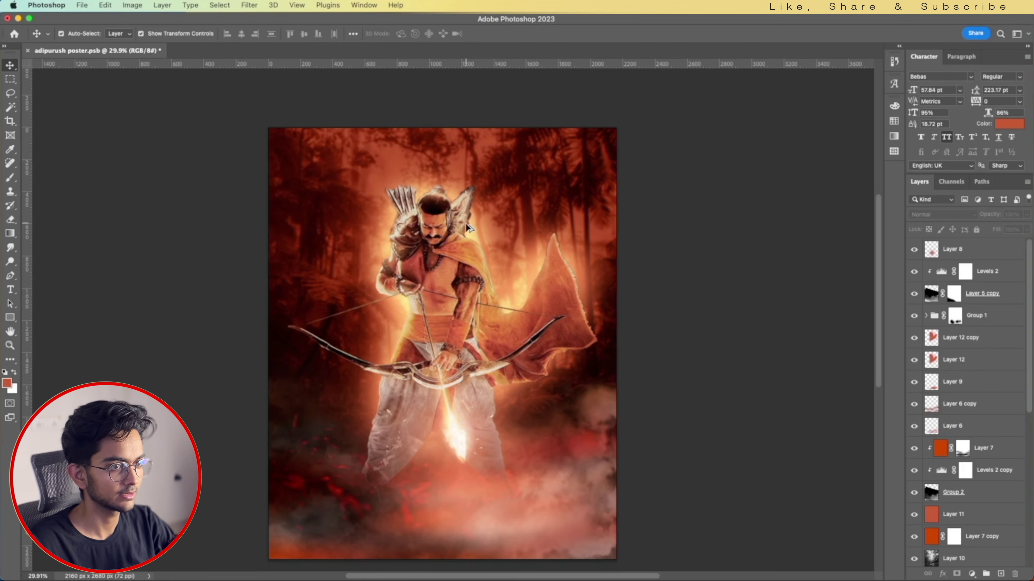
scroll(465, 222, "up", 3)
left_click(982, 293)
left_click(925, 316)
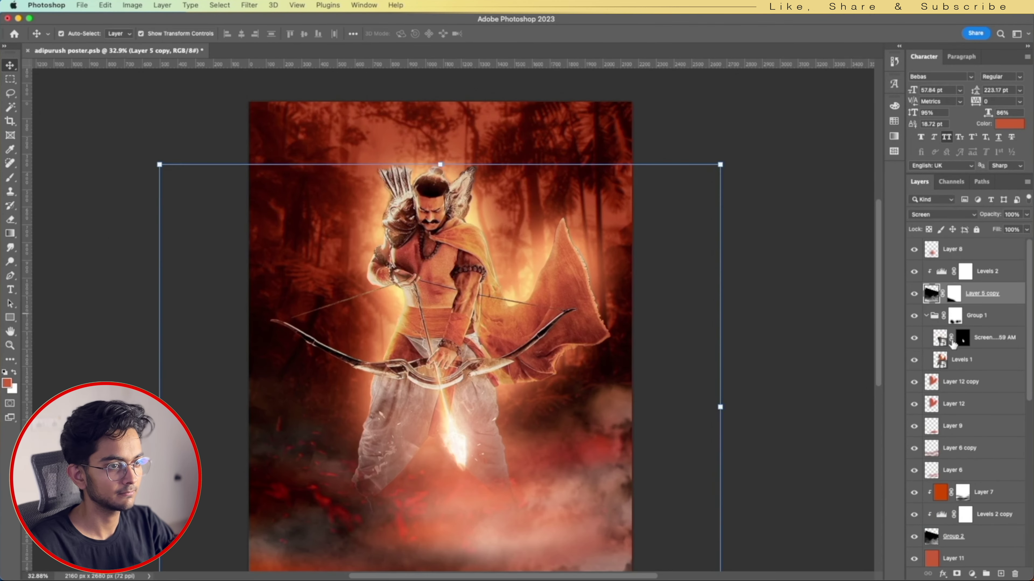
left_click(962, 360)
scroll(529, 286, "right", 5)
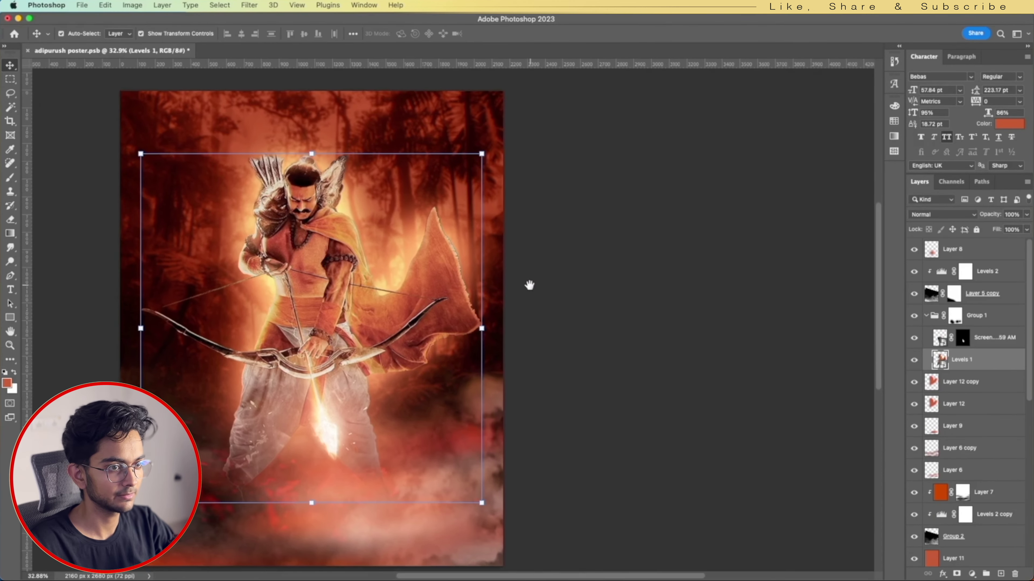
Give Levels 1 a c05230 Inner Glow at 100% opacity and about 104 px size
double_click(1005, 367)
left_click(601, 243)
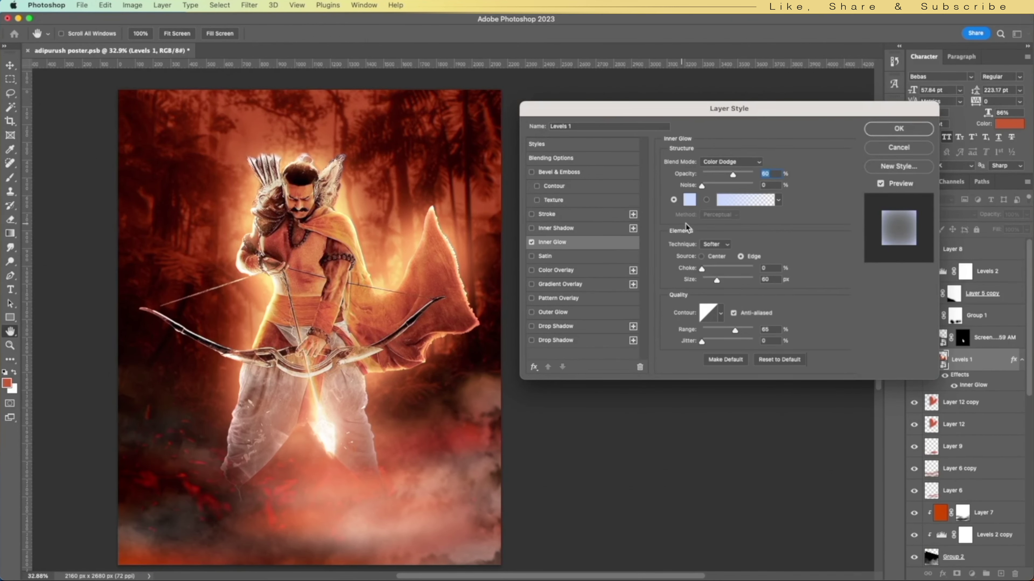
left_click(691, 202)
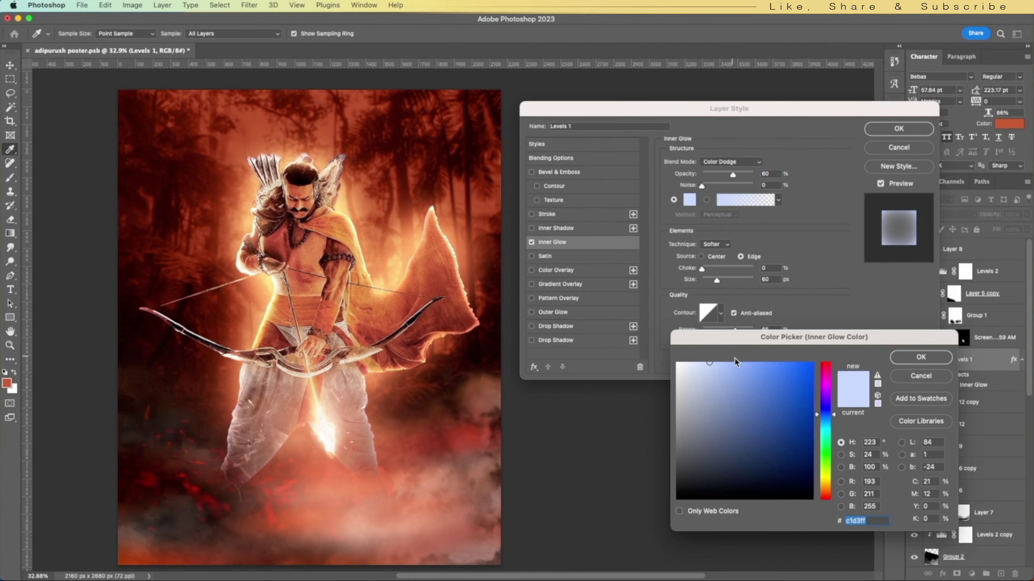
left_click(7, 382)
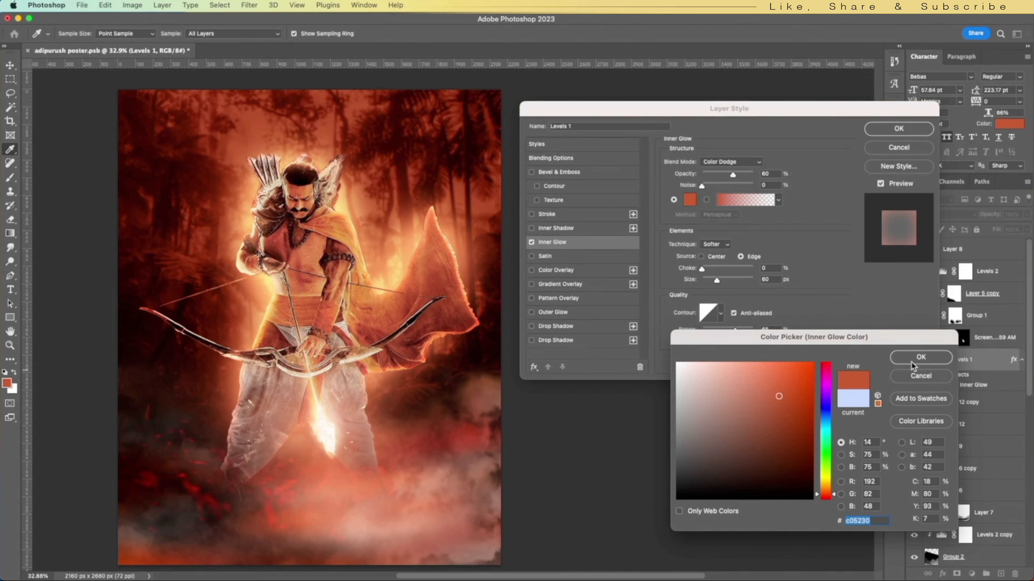
left_click(912, 364)
left_click_drag(733, 175, 778, 185)
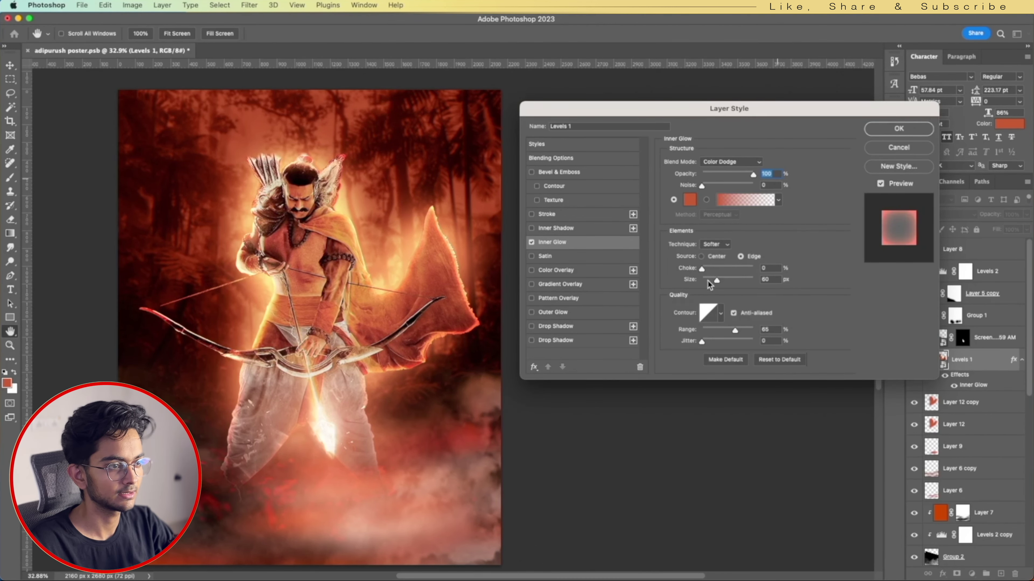
mouse_move(690, 285)
left_mouse_down()
mouse_move(714, 286)
mouse_move(690, 276)
left_mouse_up()
Add a matching c05230 Outer Glow, widen it, and apply the layer style
left_click(553, 312)
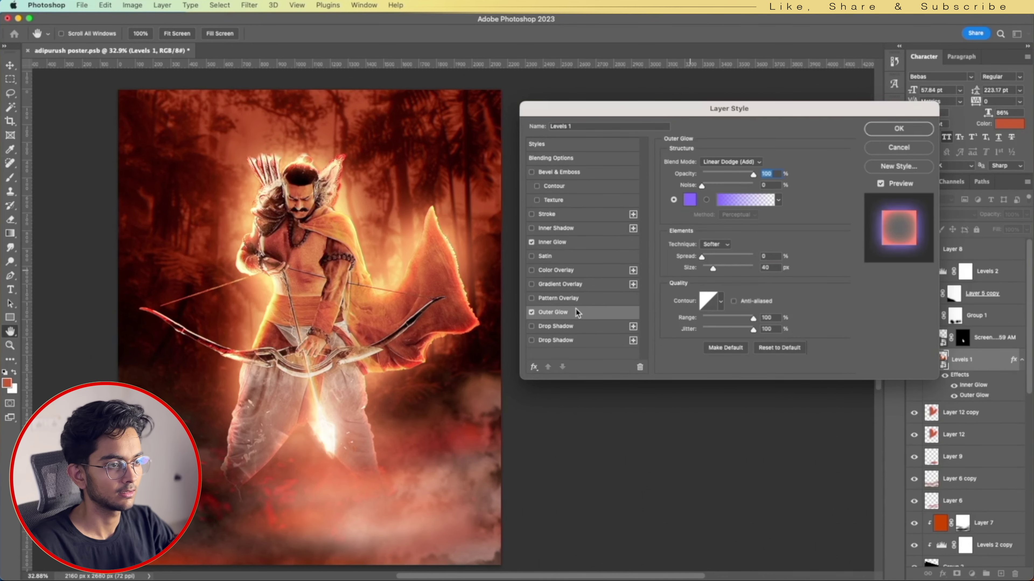
left_click(690, 200)
left_click(14, 377)
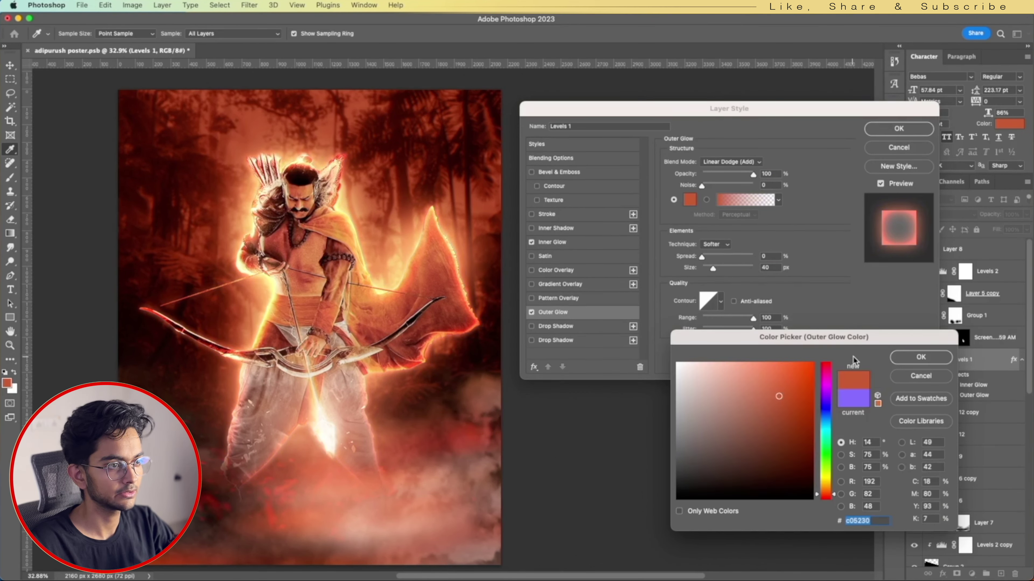
left_click(921, 358)
left_click_drag(691, 274, 713, 274)
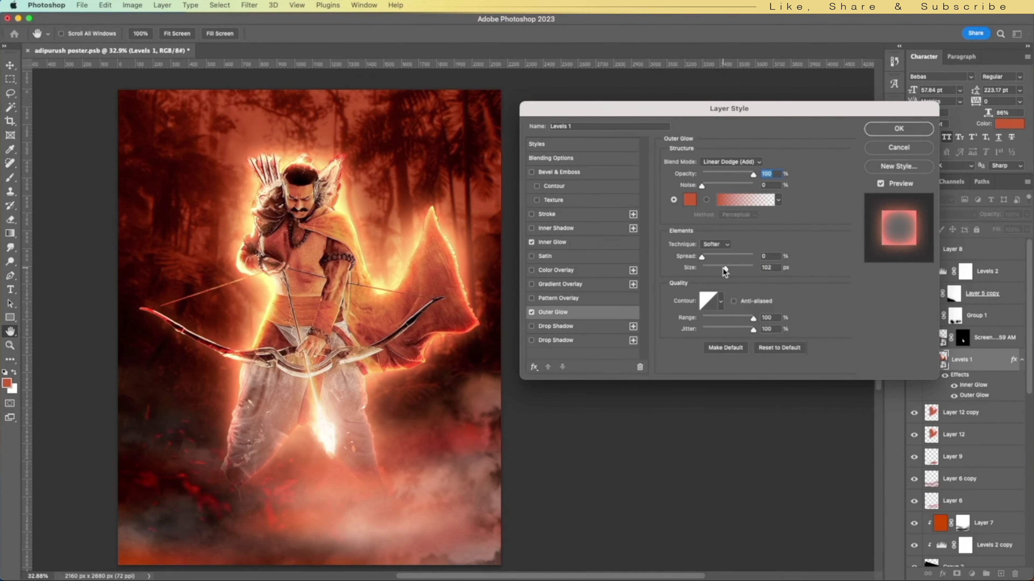
key("Return")
Toggle Layer 12 copy off and on to compare the glow, leaving it selected
left_click(914, 412)
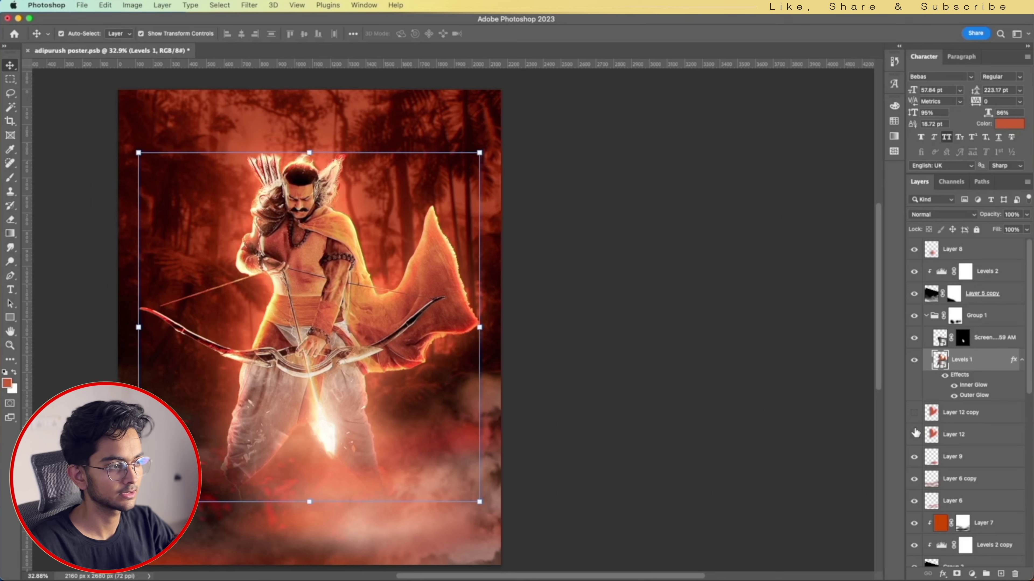
left_click(915, 412)
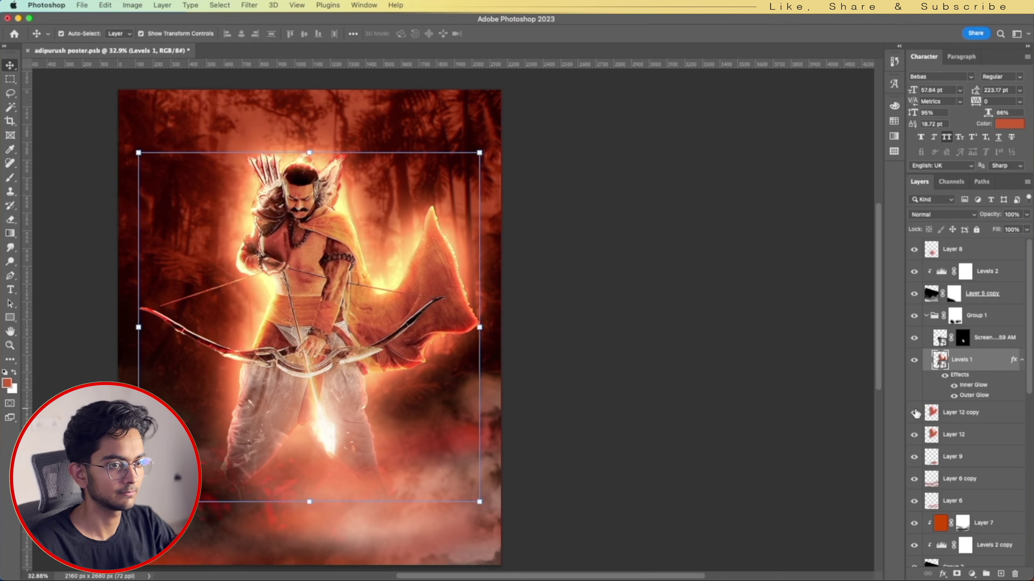
left_click(914, 412)
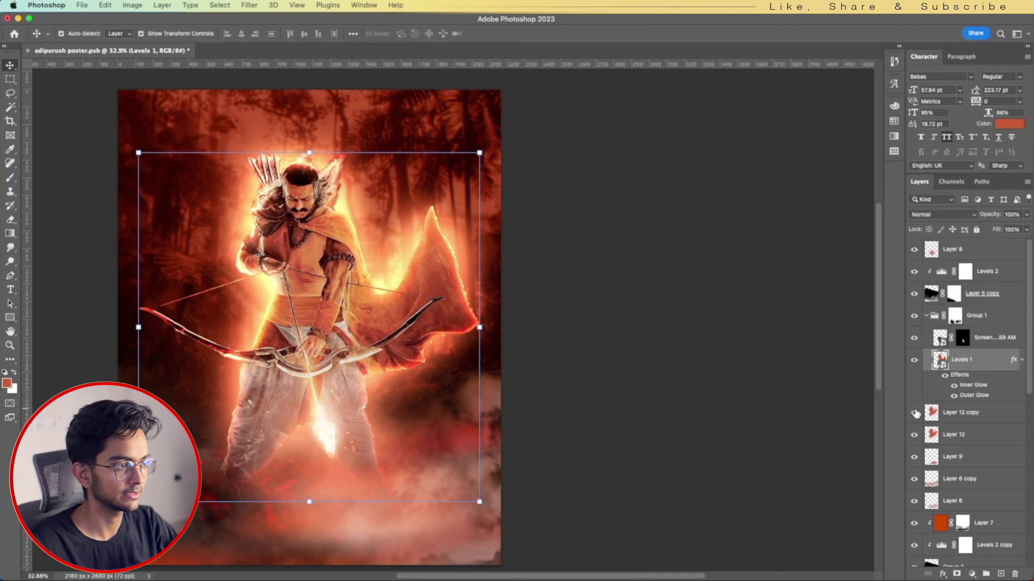
left_click(948, 415)
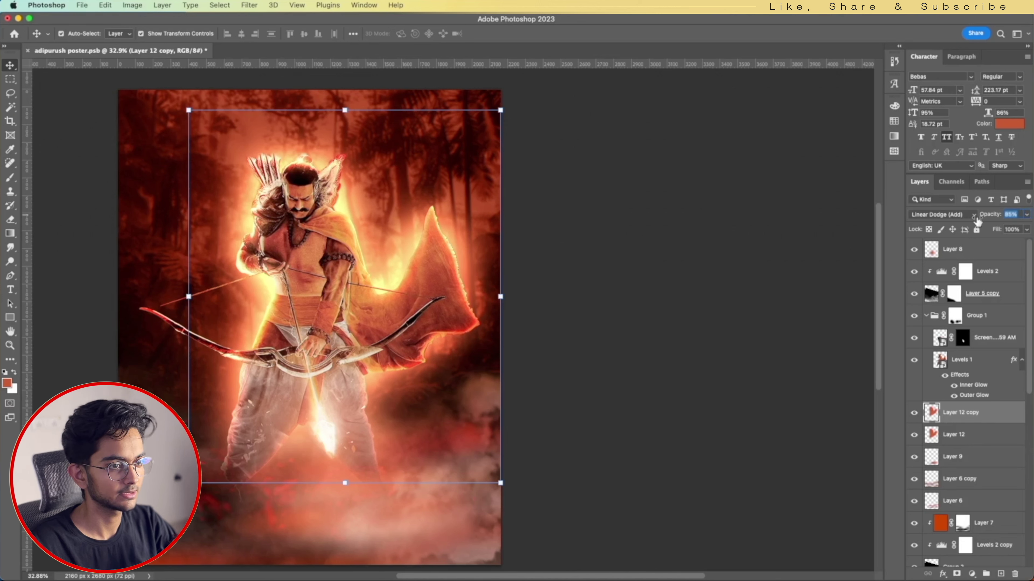
Lower Layer 12 copy to about 65% opacity and fill the archer's silhouette white on a new layer
left_click_drag(978, 221, 971, 223)
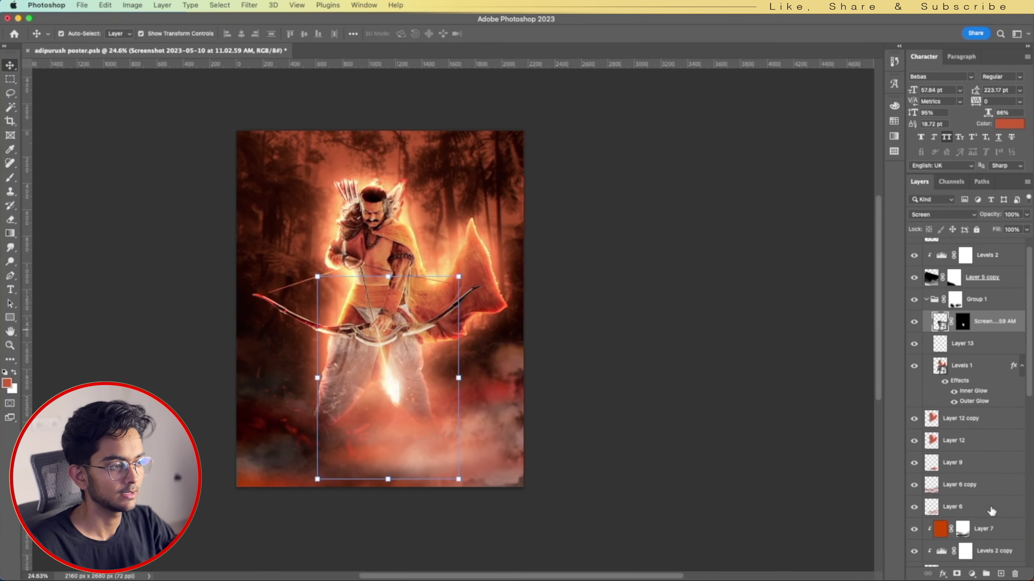
left_click(999, 574)
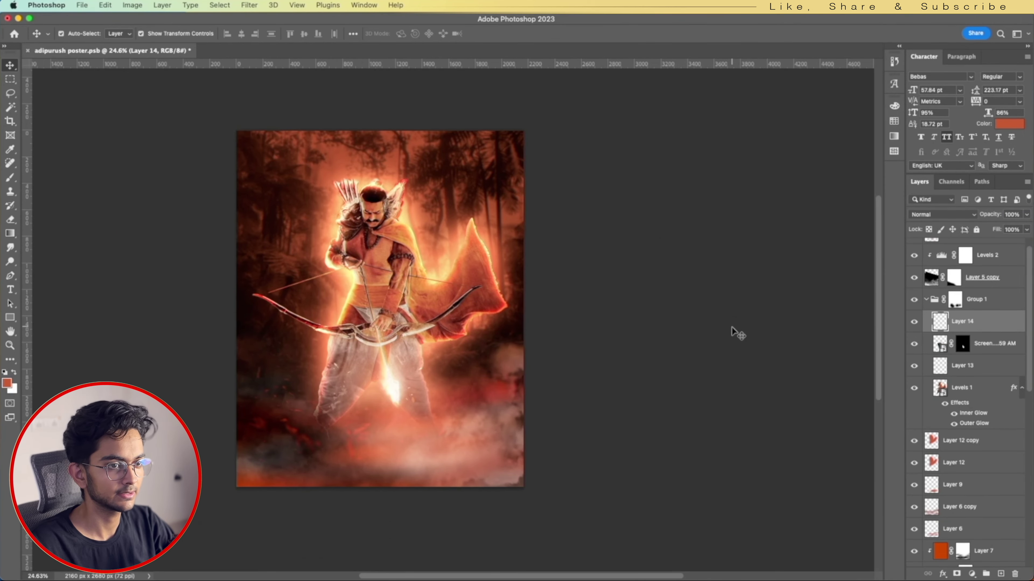
left_click(940, 389, "ctrl")
key("ctrl+BackSpace")
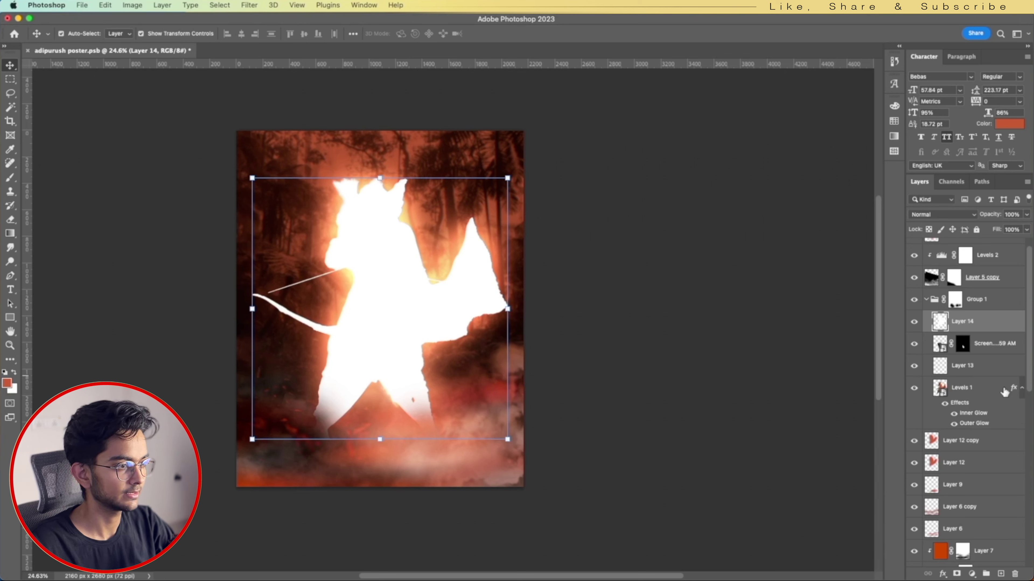
Copy Levels 1's glow style onto Layer 14 at 0% fill and group it as Group 3
right_click(990, 393)
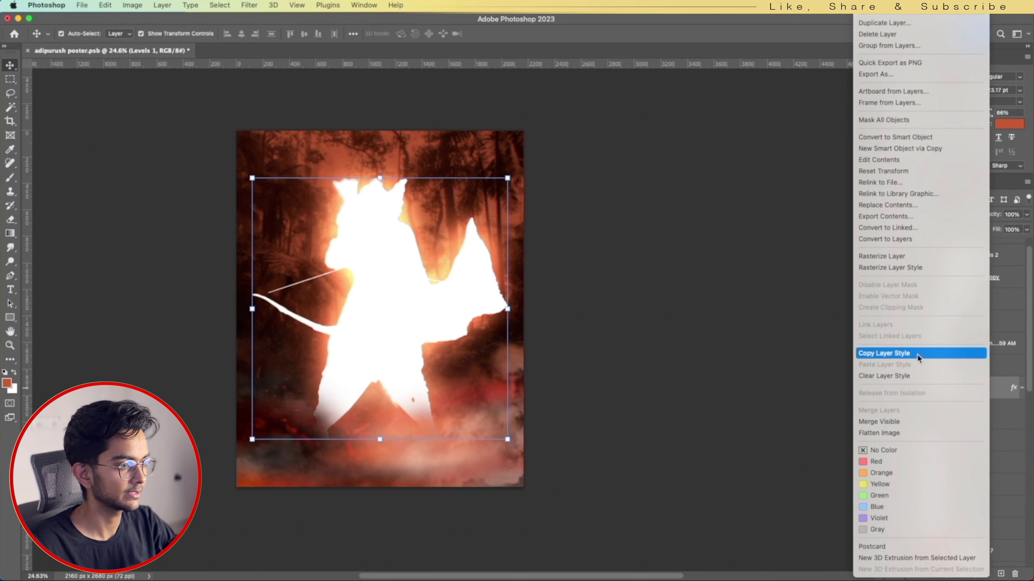
left_click(936, 353)
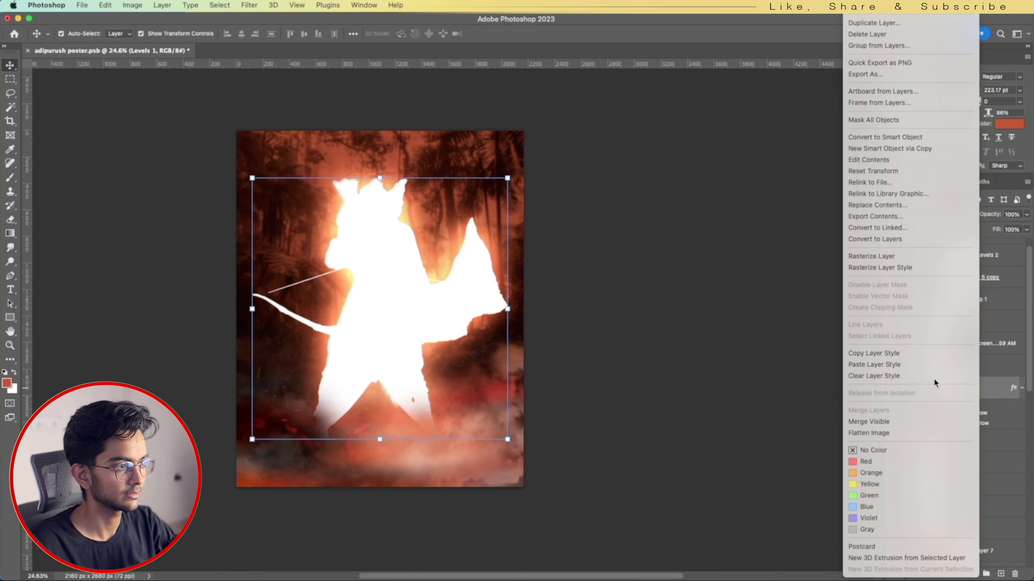
right_click(992, 322)
left_click(936, 337)
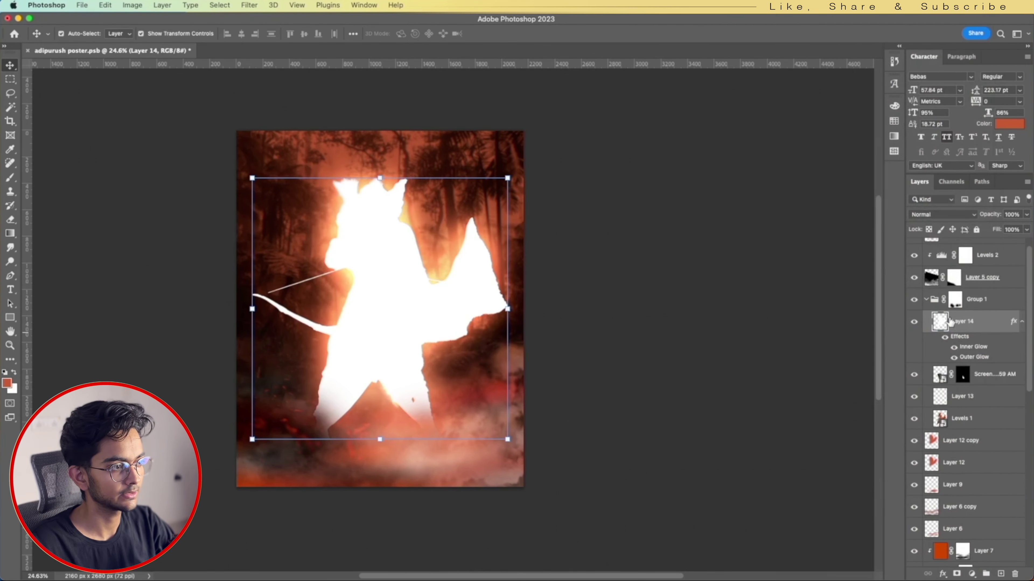
left_click(1013, 230)
type("0")
key("Return")
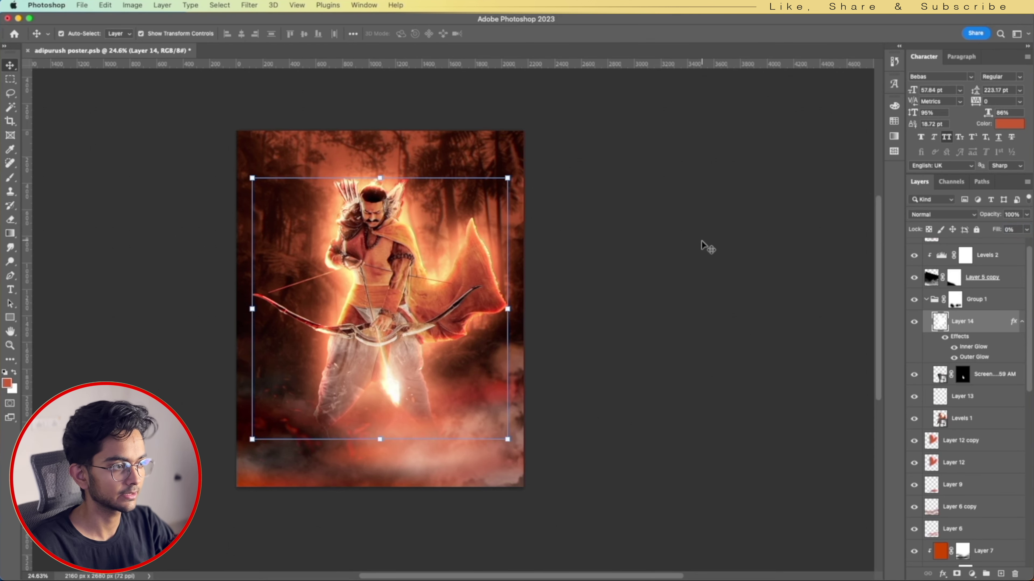
key("ctrl+g")
left_click(927, 299)
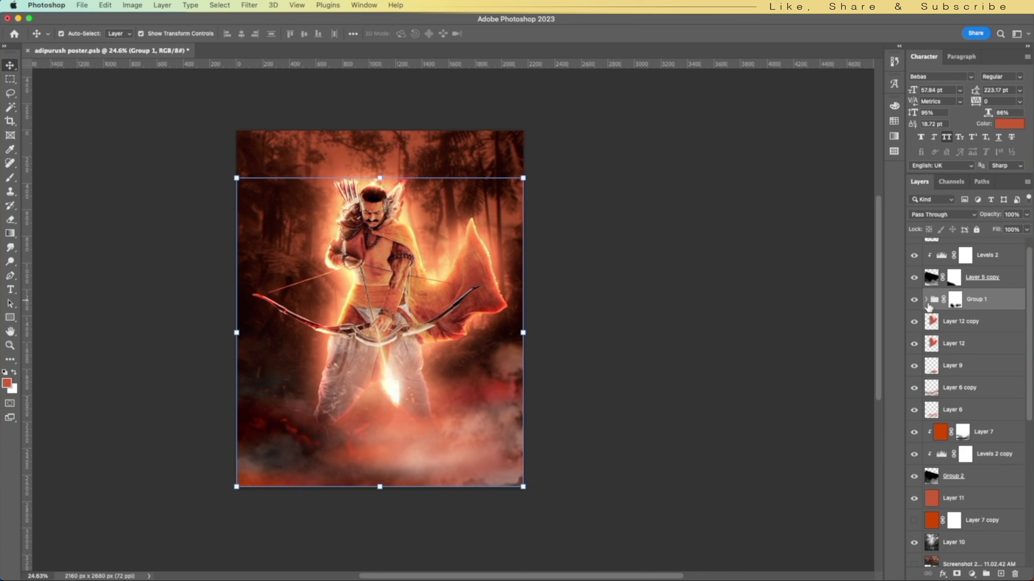
left_click(926, 300)
left_click(936, 317)
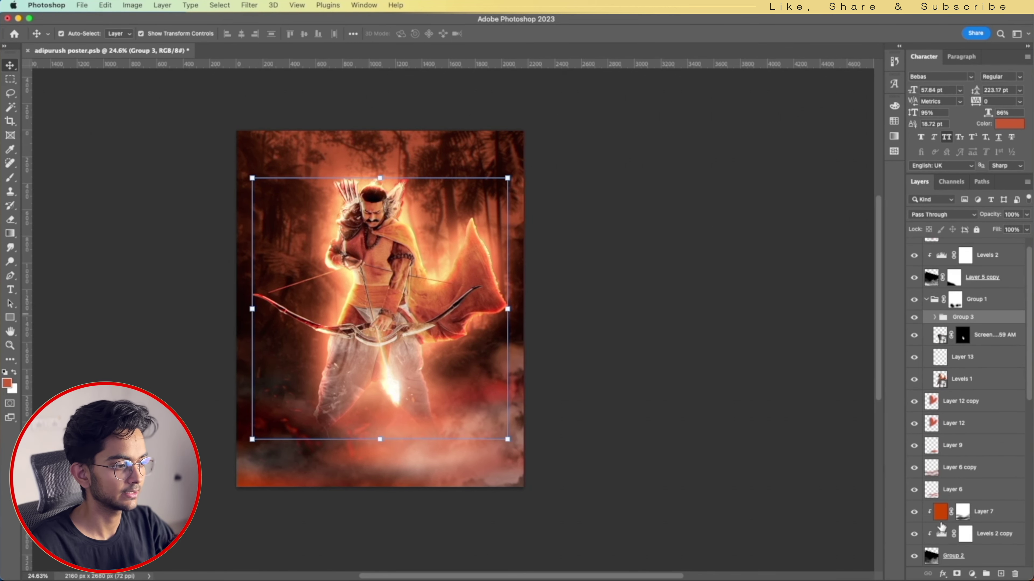
Mask Group 3 and softly hide its glow over the archer's legs at 20% brush flow
left_click(954, 575)
key("b")
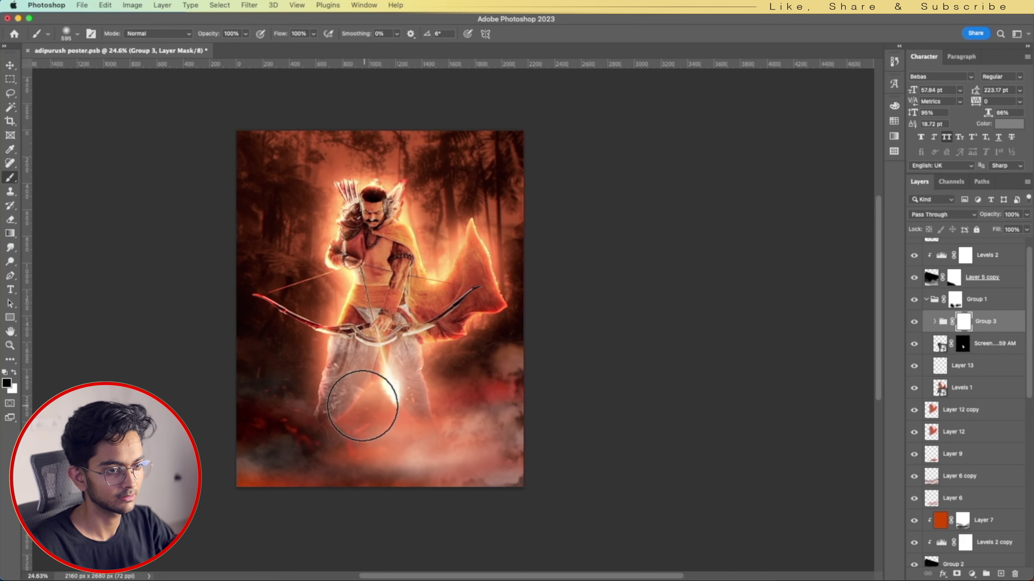
scroll(349, 367, "up", 2)
scroll(349, 368, "up", 2)
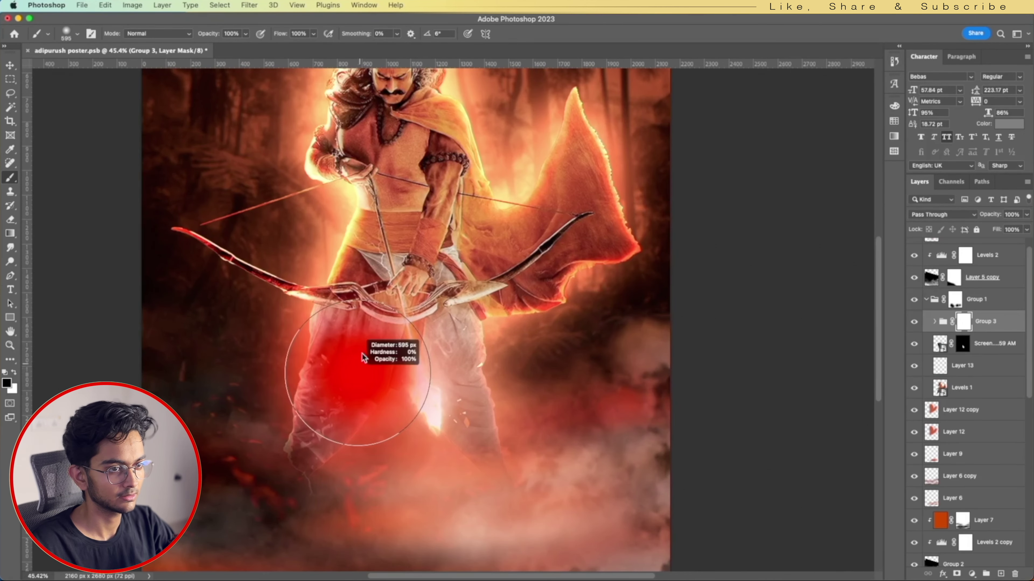
left_click_drag(285, 36, 252, 37)
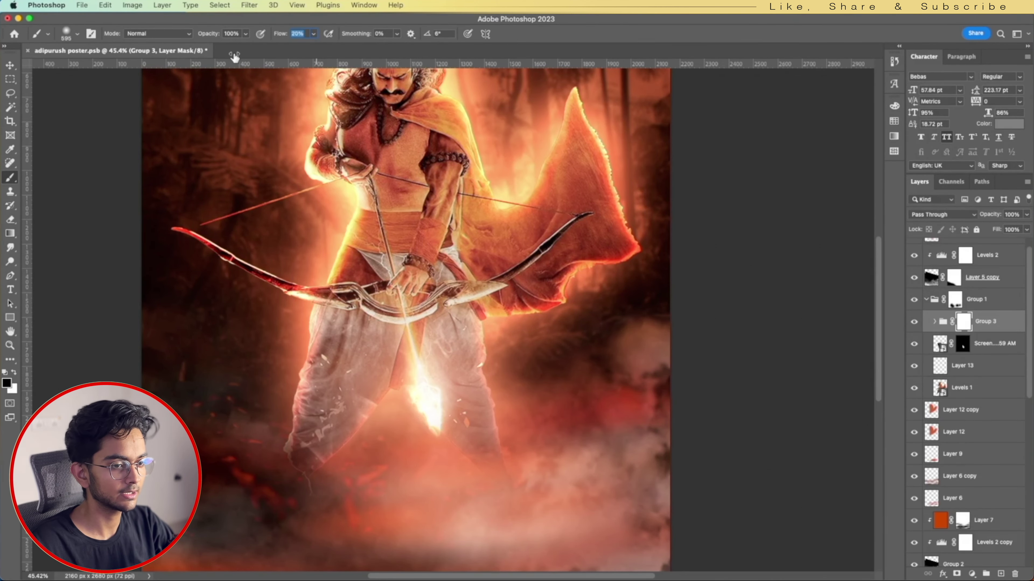
mouse_move(296, 334)
left_mouse_down()
mouse_move(300, 428)
mouse_move(323, 404)
mouse_move(386, 425)
mouse_move(392, 439)
mouse_move(472, 432)
left_mouse_up()
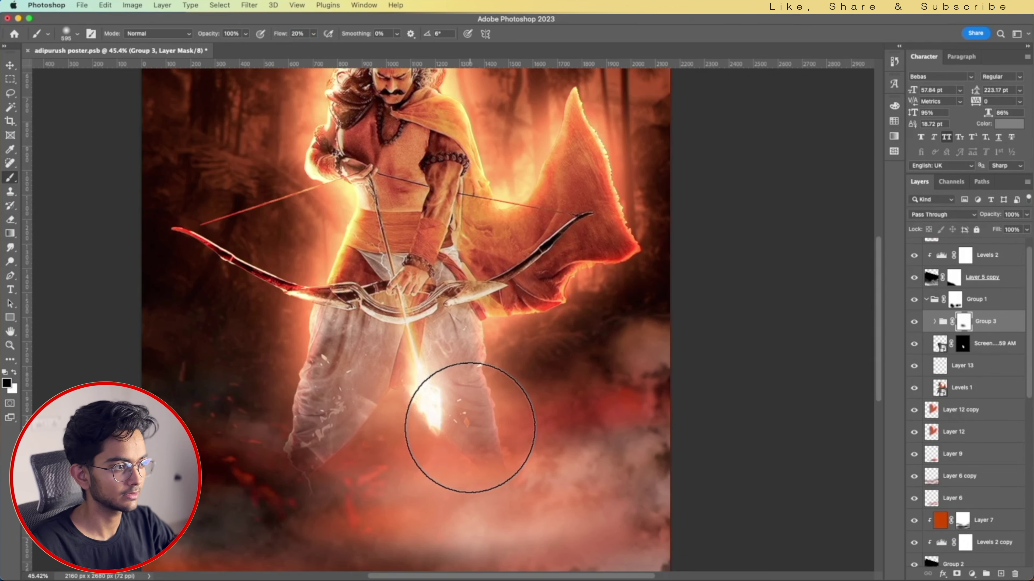
scroll(488, 444, "down", 3)
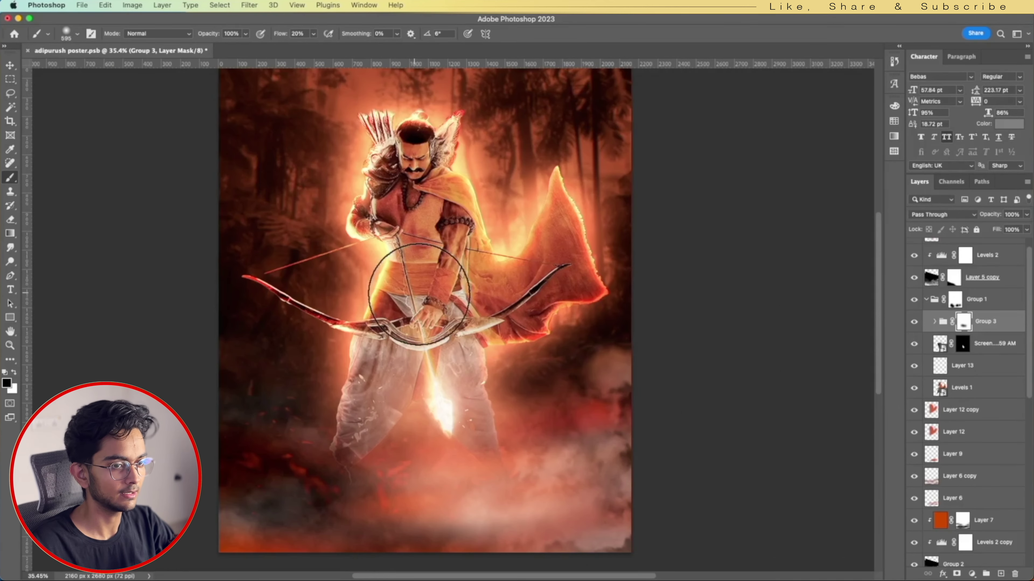
left_click(969, 366)
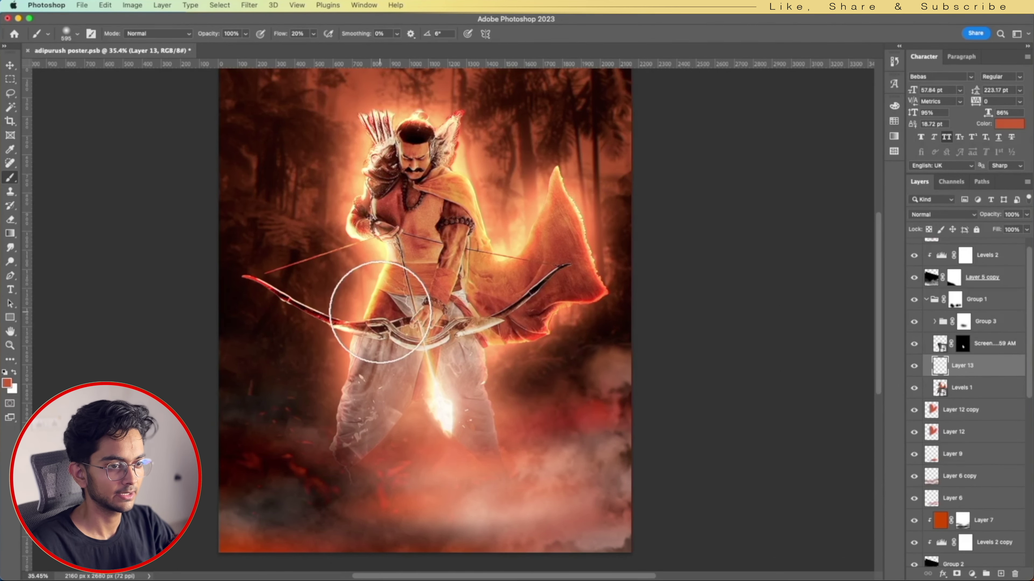
Paint orange-red over the bow near the grip on Layer 13, blended as Color Dodge
left_click_drag(410, 300, 363, 300)
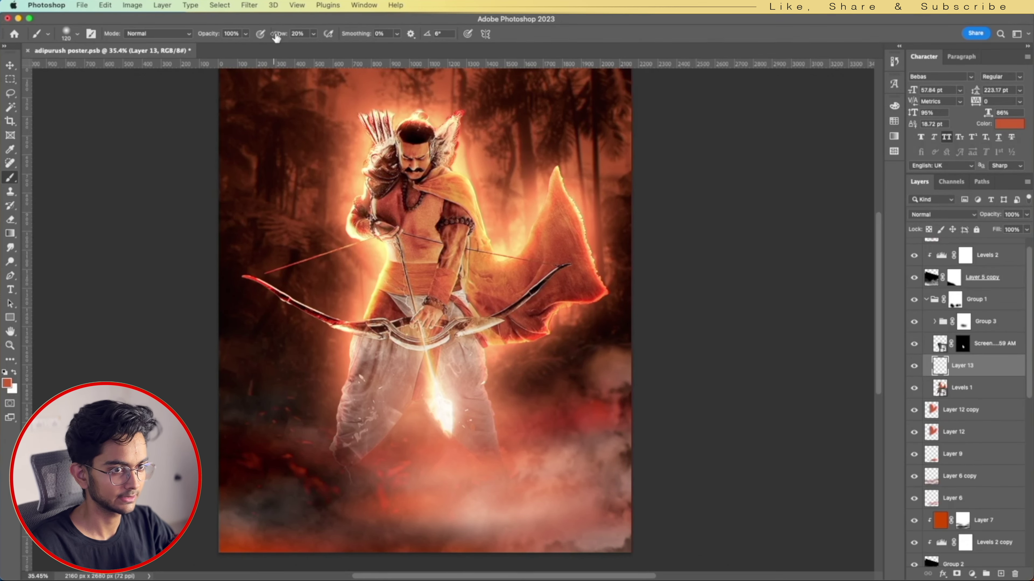
scroll(350, 283, "up", 5)
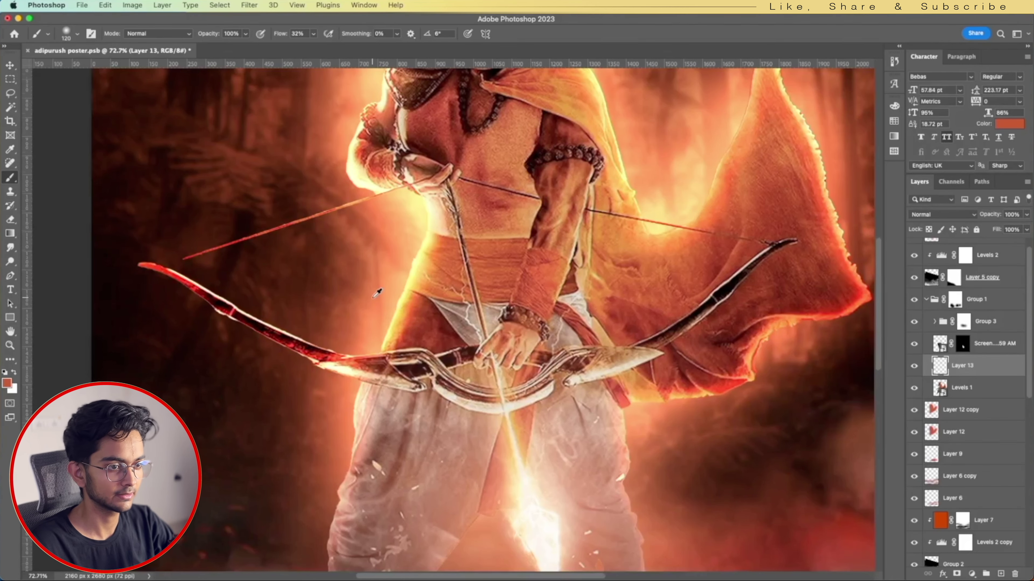
scroll(419, 293, "up", 5)
left_click_drag(445, 296, 432, 302)
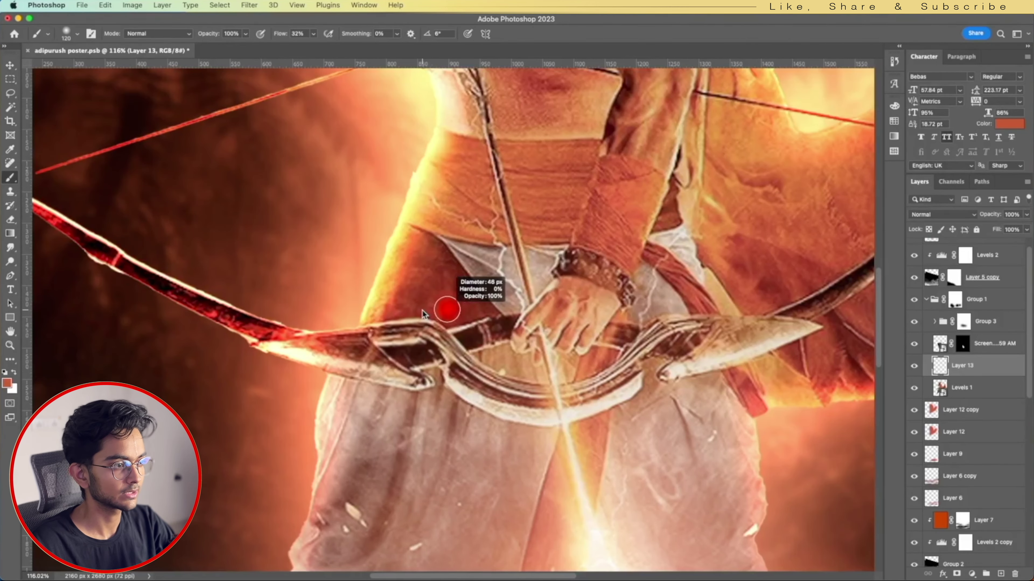
mouse_move(349, 349)
left_mouse_down()
mouse_move(417, 358)
mouse_move(408, 350)
mouse_move(416, 327)
left_mouse_up()
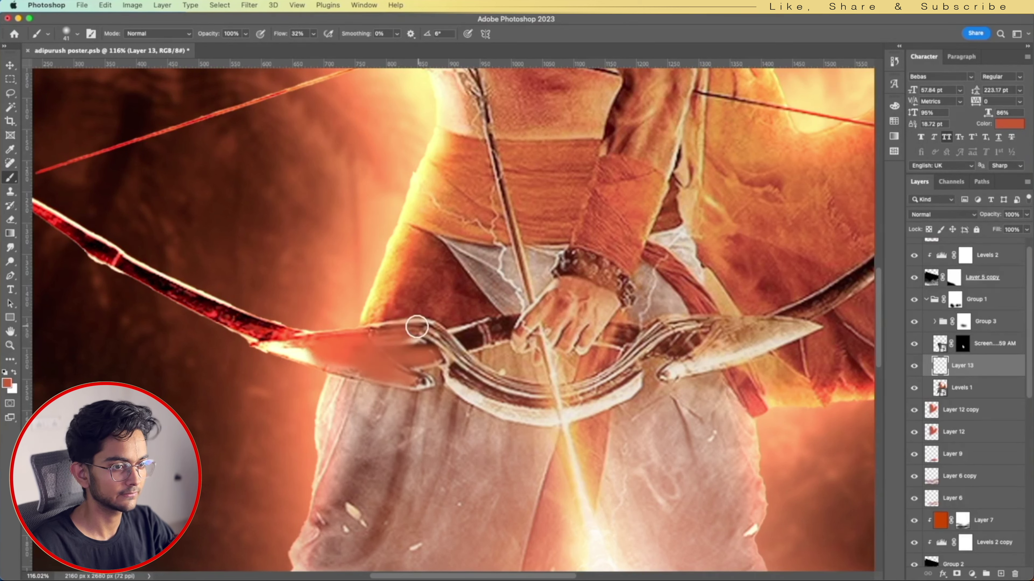
left_click(942, 215)
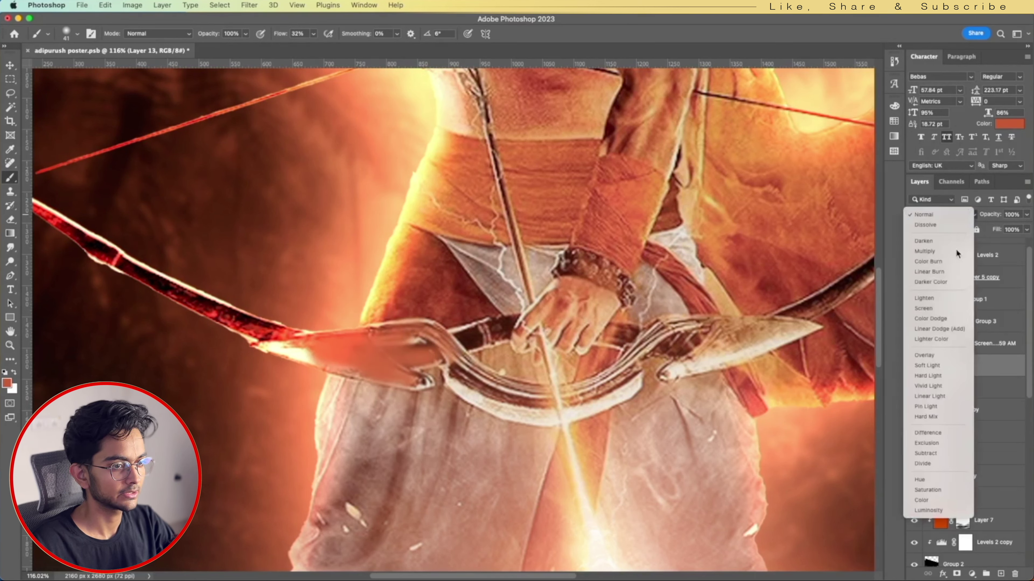
left_click(944, 323)
scroll(377, 329, "up", 3)
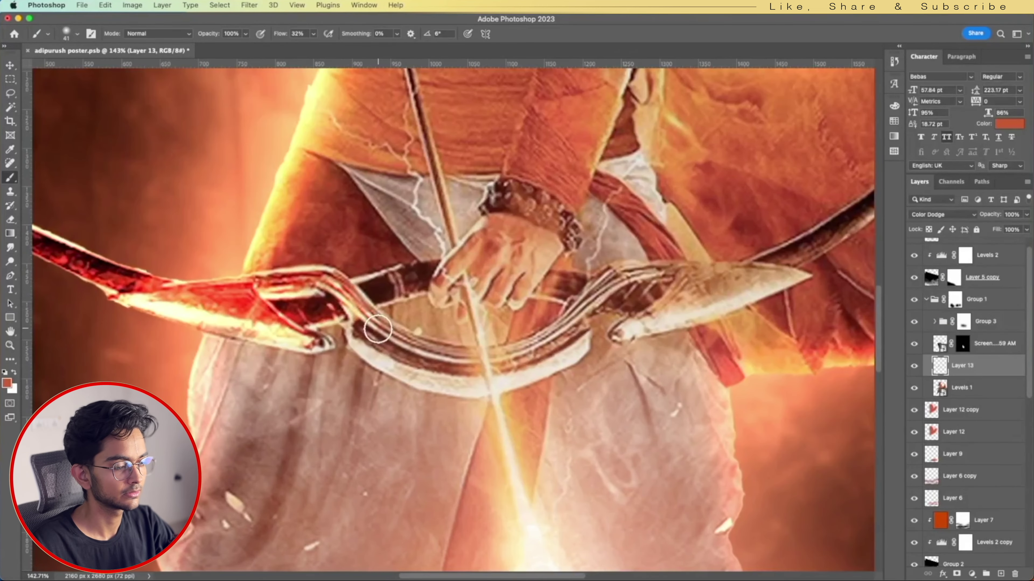
mouse_move(378, 329)
left_mouse_down()
mouse_move(490, 357)
mouse_move(529, 350)
left_mouse_up()
scroll(424, 346, "down", 5)
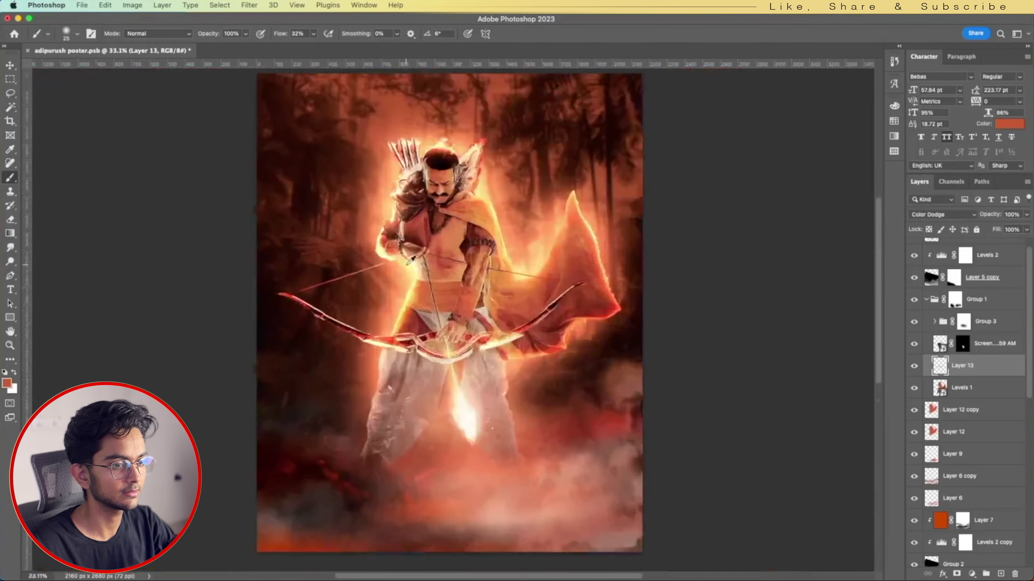
scroll(424, 346, "up", 3)
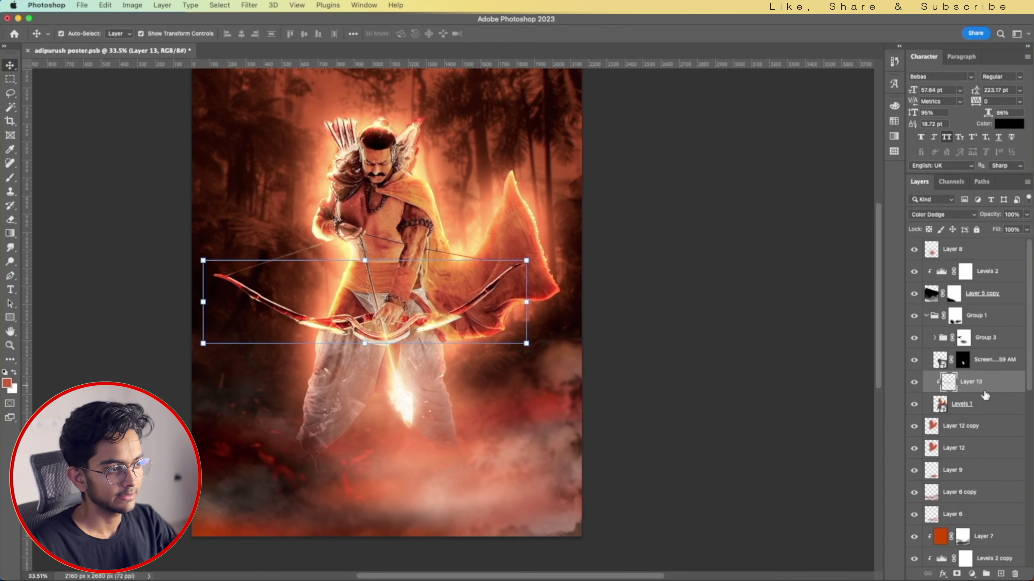
Duplicate the bow glow, mask it to the Levels 1 outline, and convert it to a smart object
key("ctrl+j")
scroll(755, 342, "up", 2)
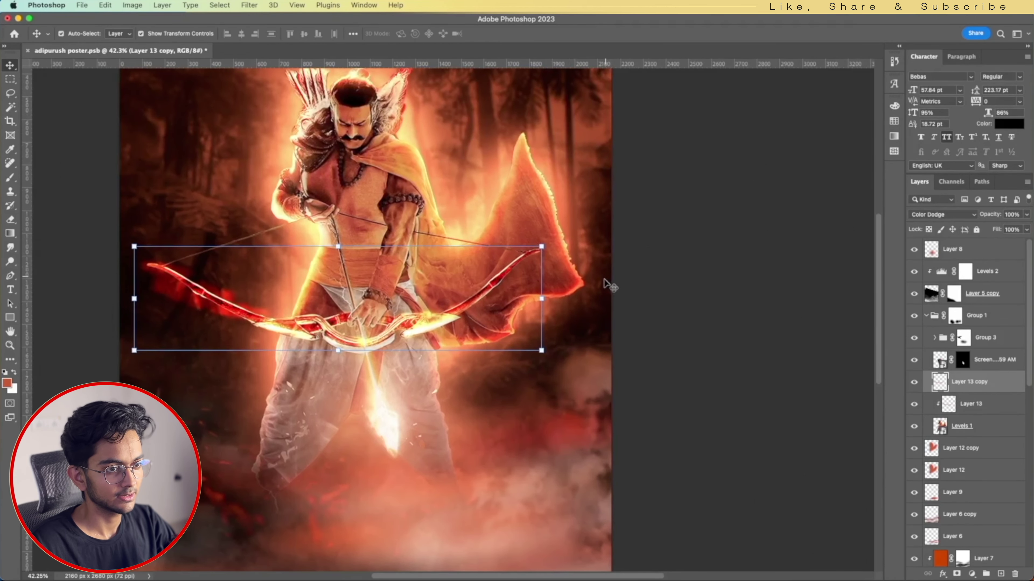
scroll(607, 280, "left", 5)
scroll(562, 323, "left", 2)
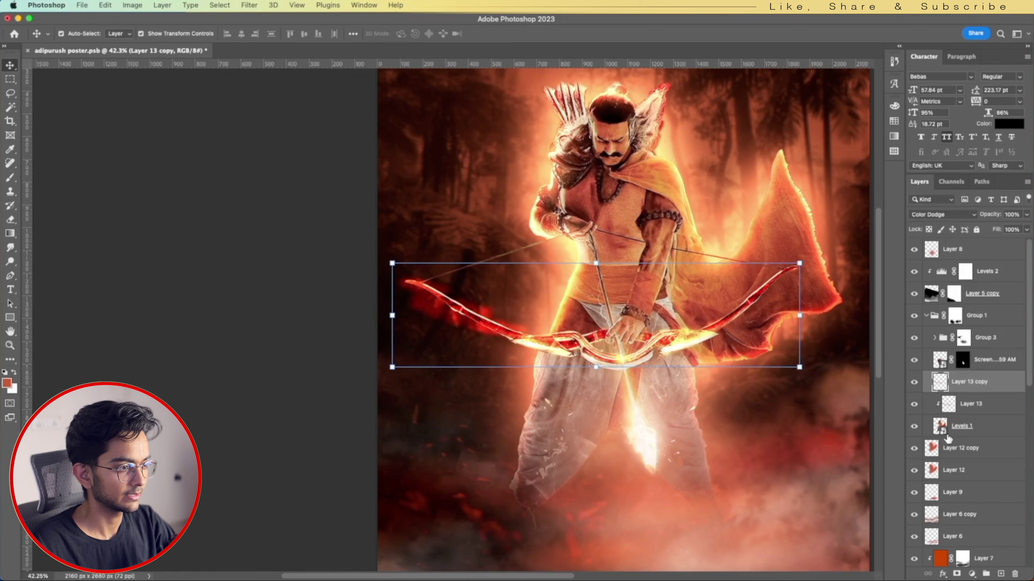
left_click(940, 426, "ctrl")
left_click(956, 574)
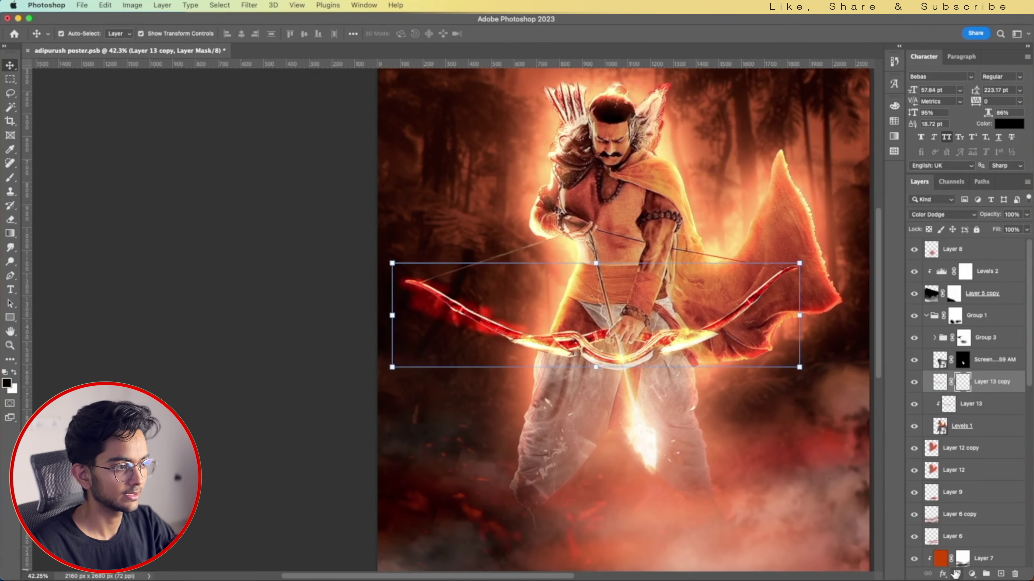
right_click(1000, 386)
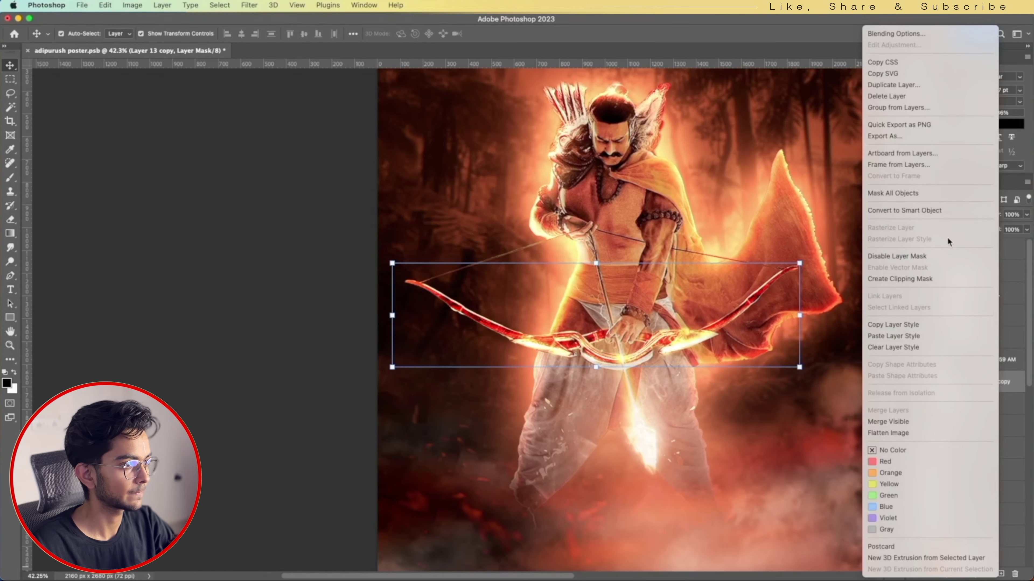
left_click(905, 211)
mouse_move(625, 305)
left_mouse_down()
mouse_move(548, 305)
mouse_move(503, 287)
left_mouse_up()
scroll(502, 287, "up", 2)
Blend the copy as Linear Dodge (Add), apply a Gaussian Blur, and set opacity to 67%
left_click(967, 214)
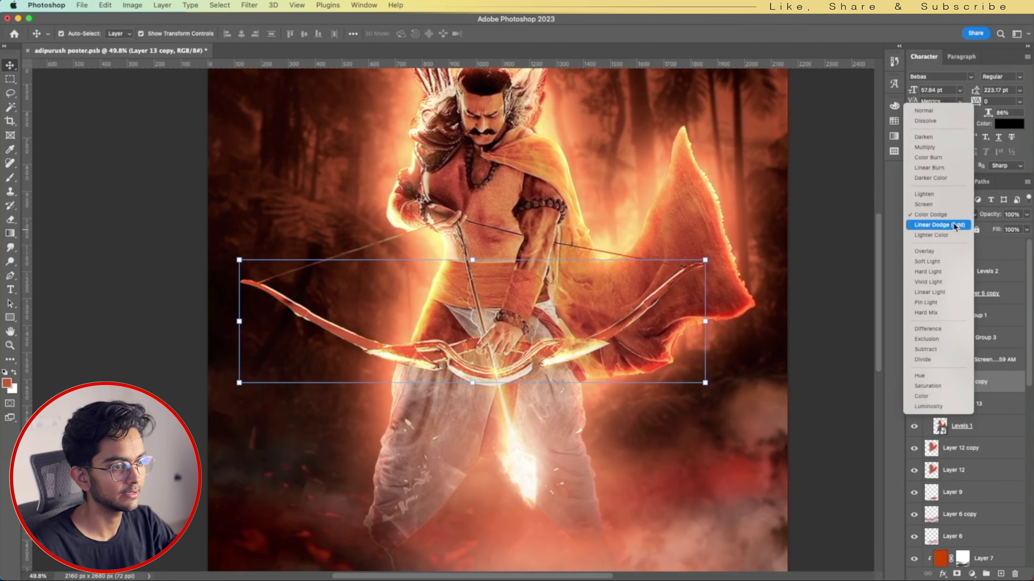
left_click(940, 224)
left_click_drag(583, 254, 574, 252)
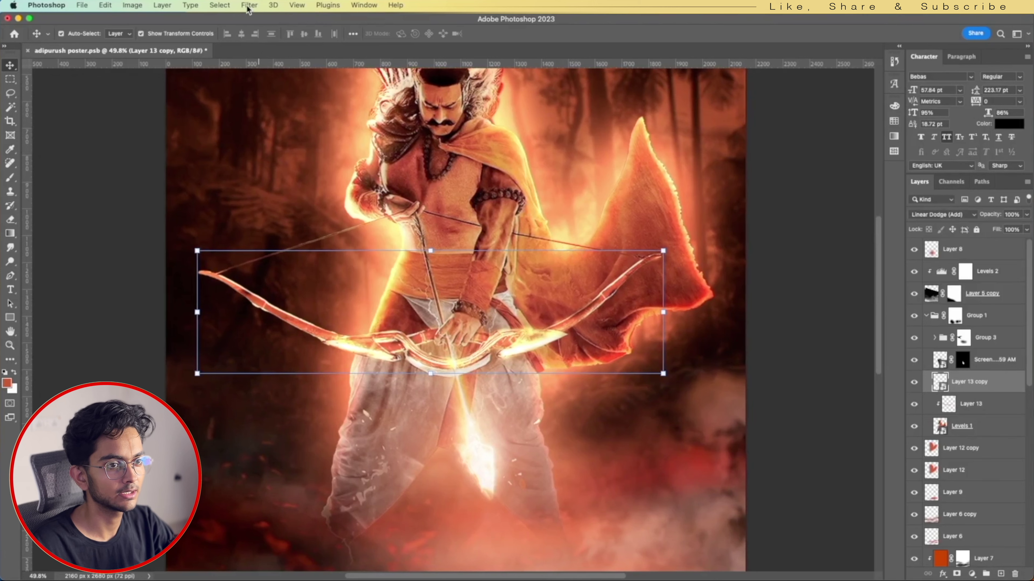
left_click(249, 5)
mouse_move(252, 143)
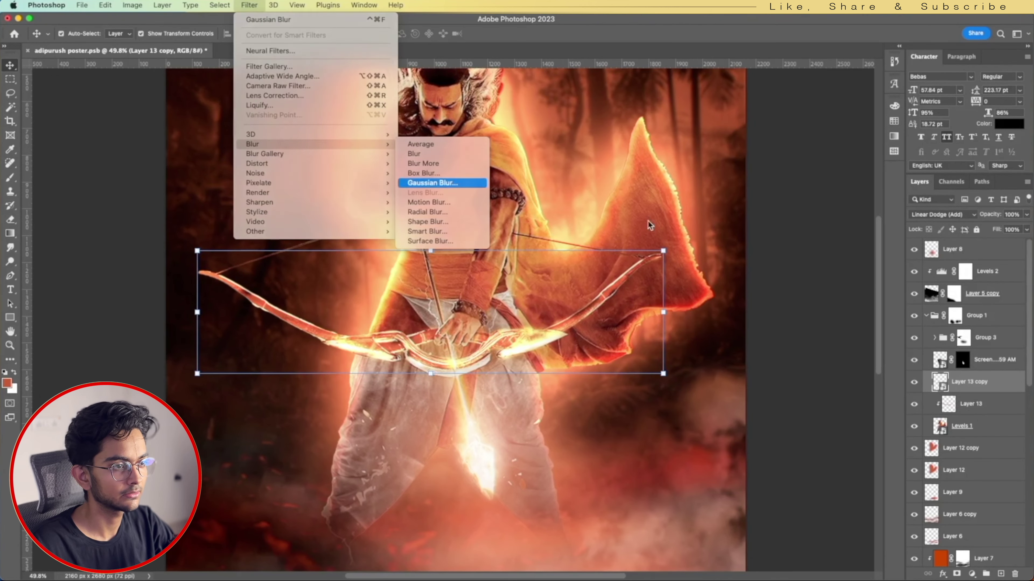
left_click(443, 183)
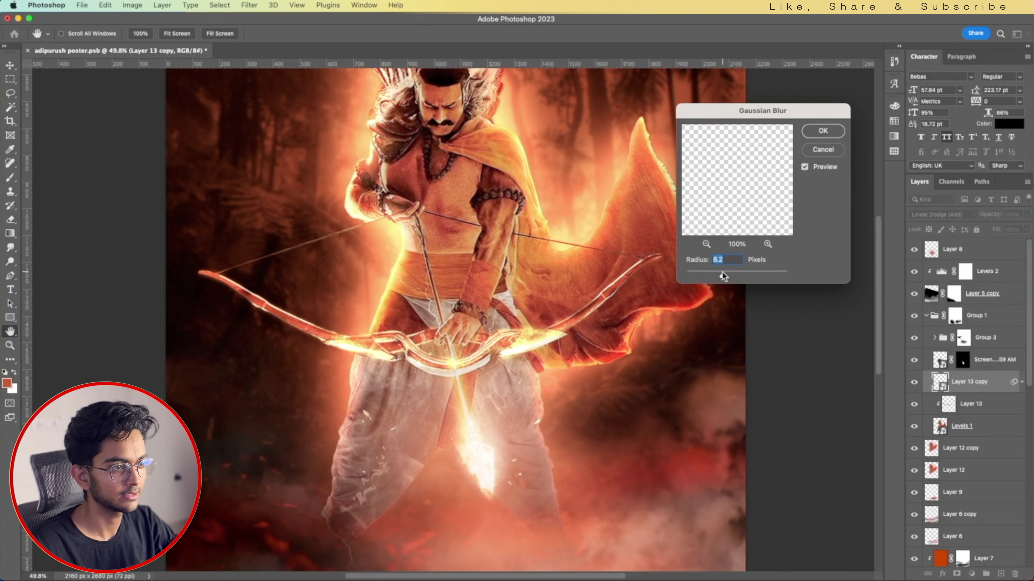
left_click(822, 131)
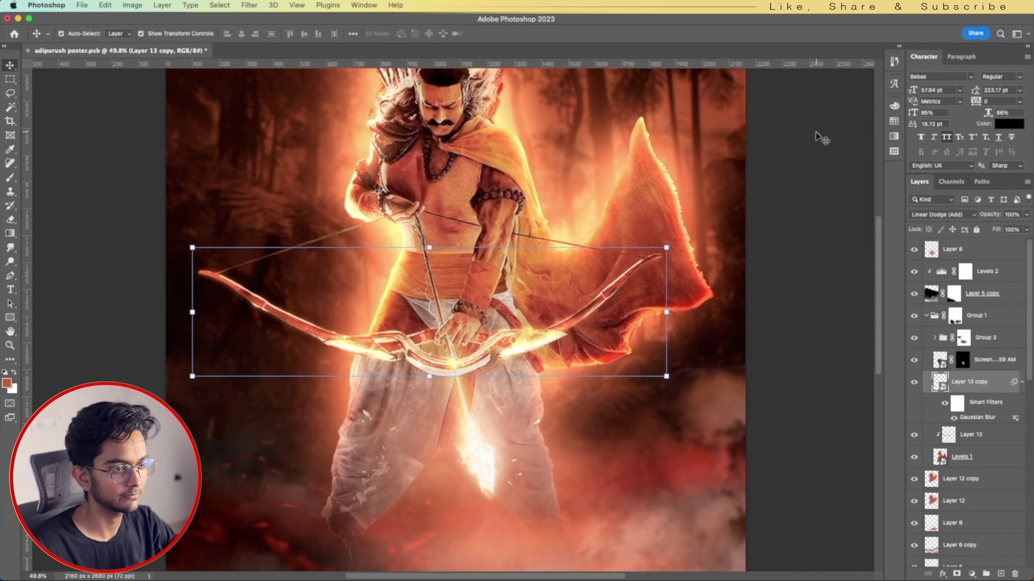
left_click(942, 214)
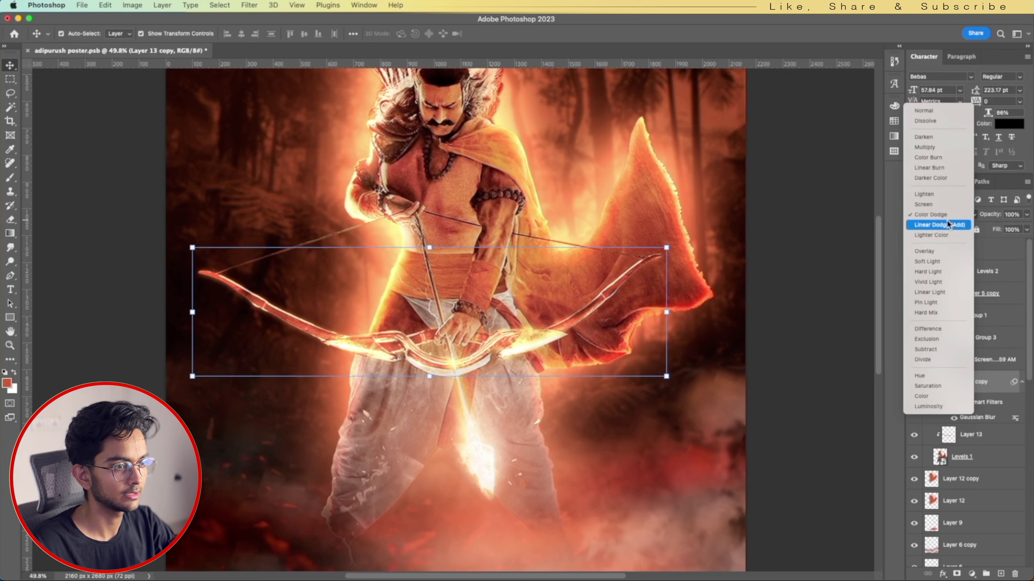
left_click(949, 225)
left_click_drag(991, 220, 973, 225)
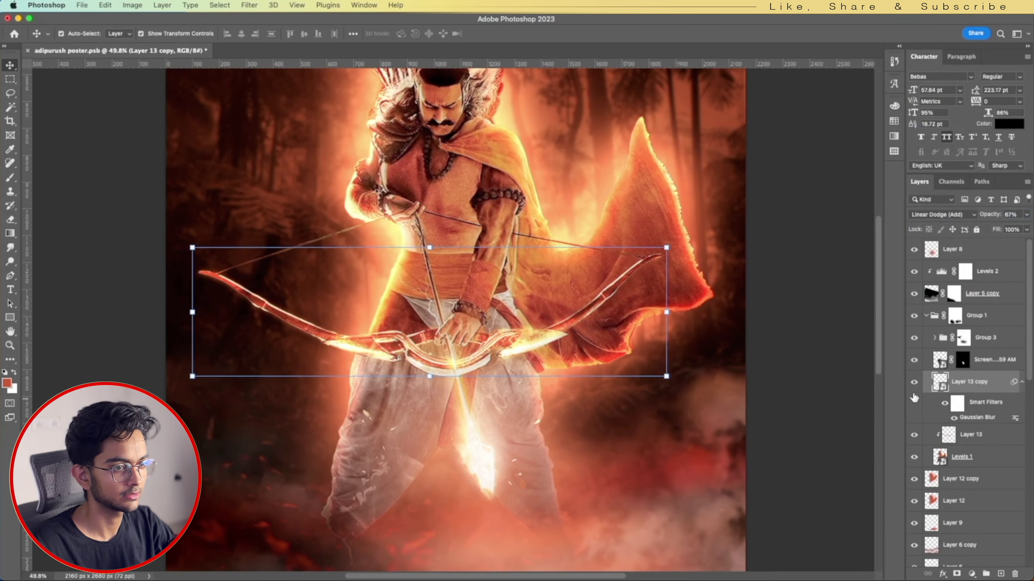
left_click(914, 382)
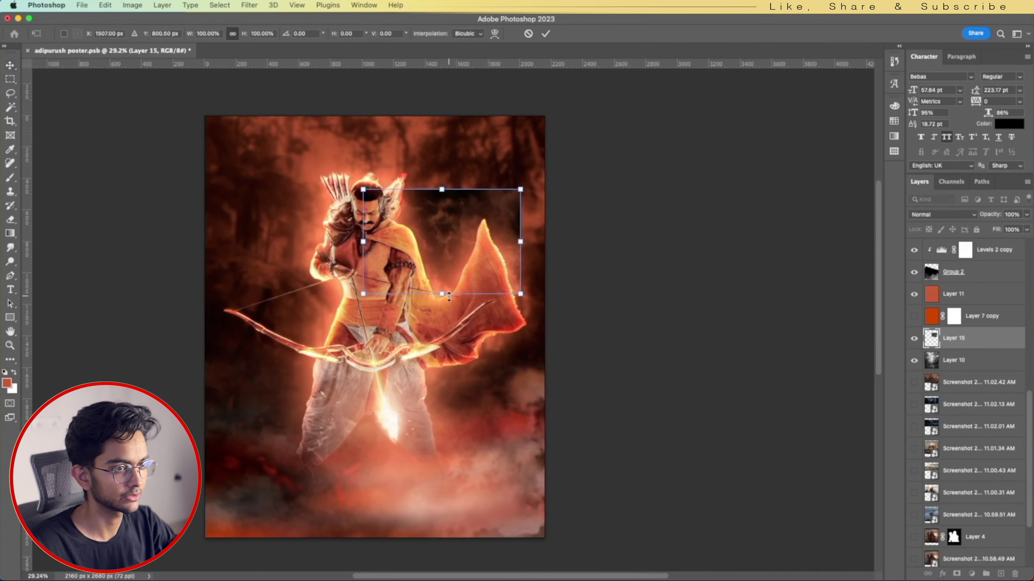
Enlarge the smoky background Layer 15 to about 280%
mouse_move(449, 296)
left_mouse_down()
mouse_move(381, 414)
mouse_move(410, 542)
mouse_move(412, 497)
left_mouse_up()
key("Return")
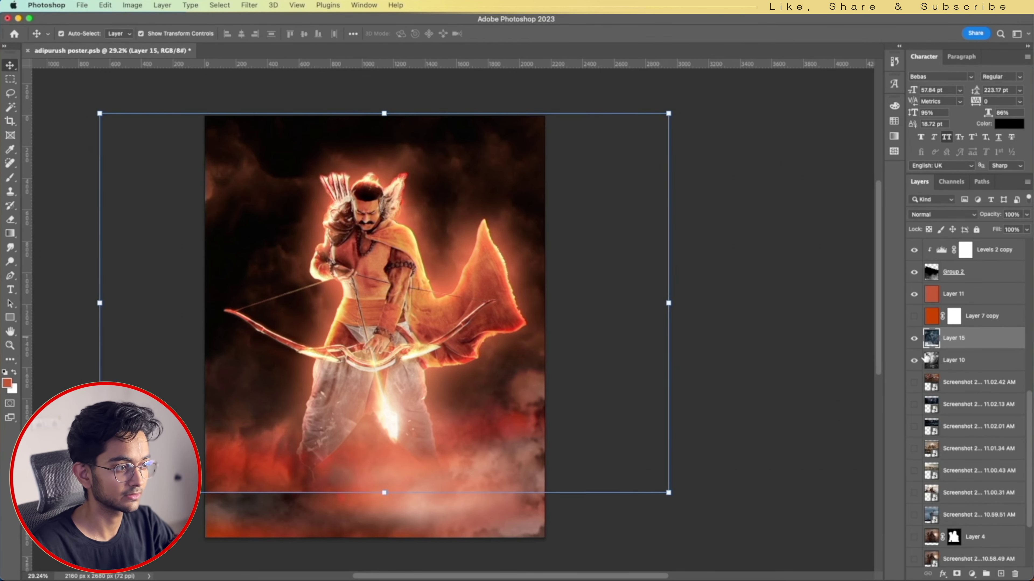
left_click(597, 336)
left_click_drag(648, 293, 625, 291)
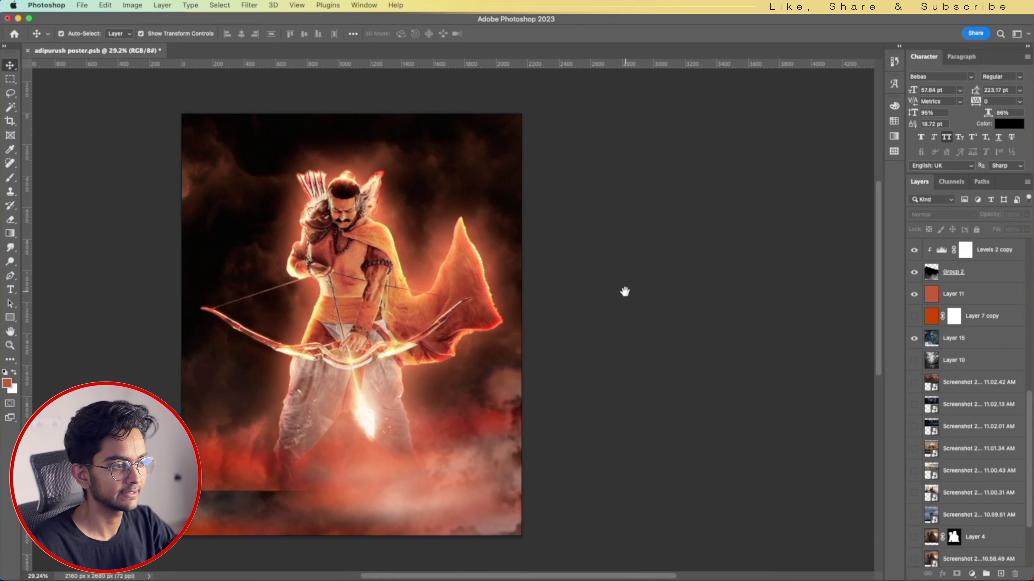
left_click(946, 337)
Mask Layer 15 and fade its hard bottom edge with a black-to-white gradient
left_click(956, 575)
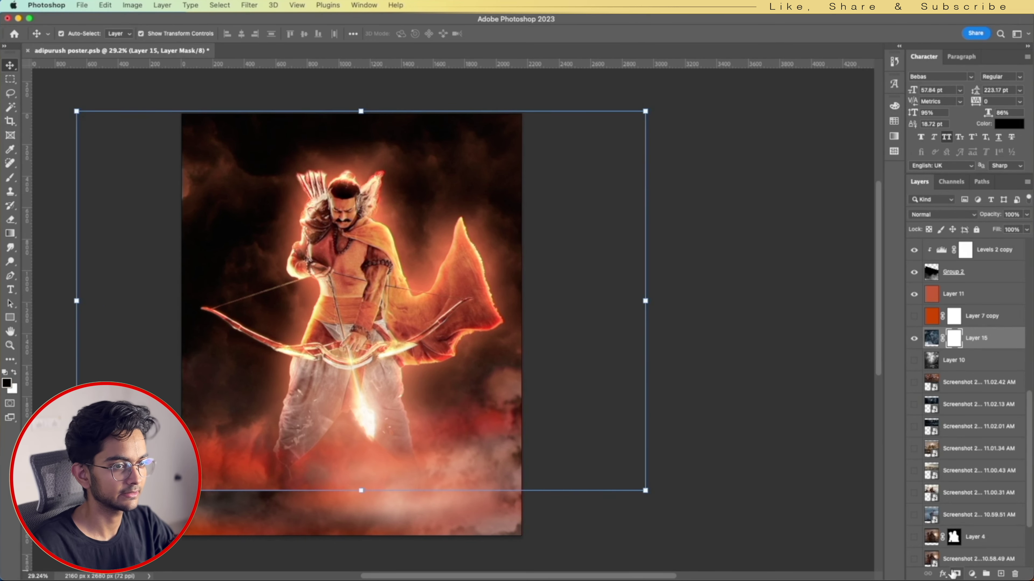
key("d")
key("g")
left_click_drag(357, 487, 372, 475)
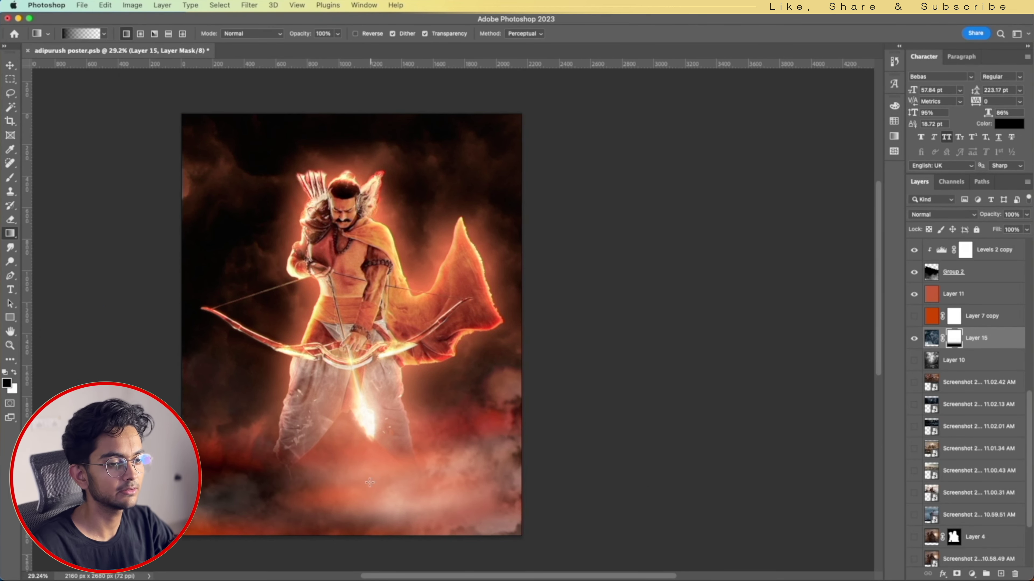
key("v")
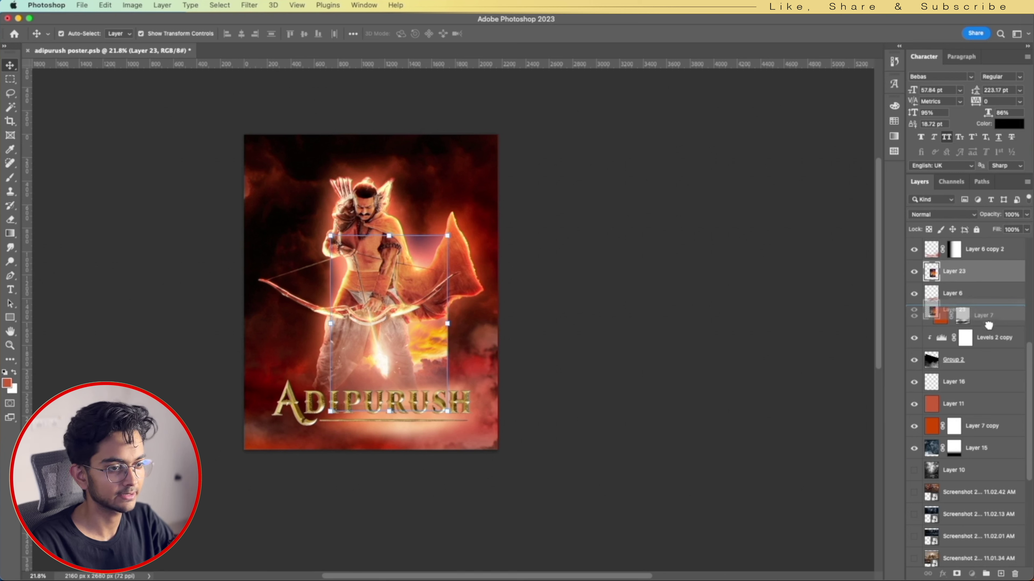
Move sky Layer 23 between Layer 16 and Layer 11, enlarged and shifted up-left
left_click_drag(988, 326, 985, 393)
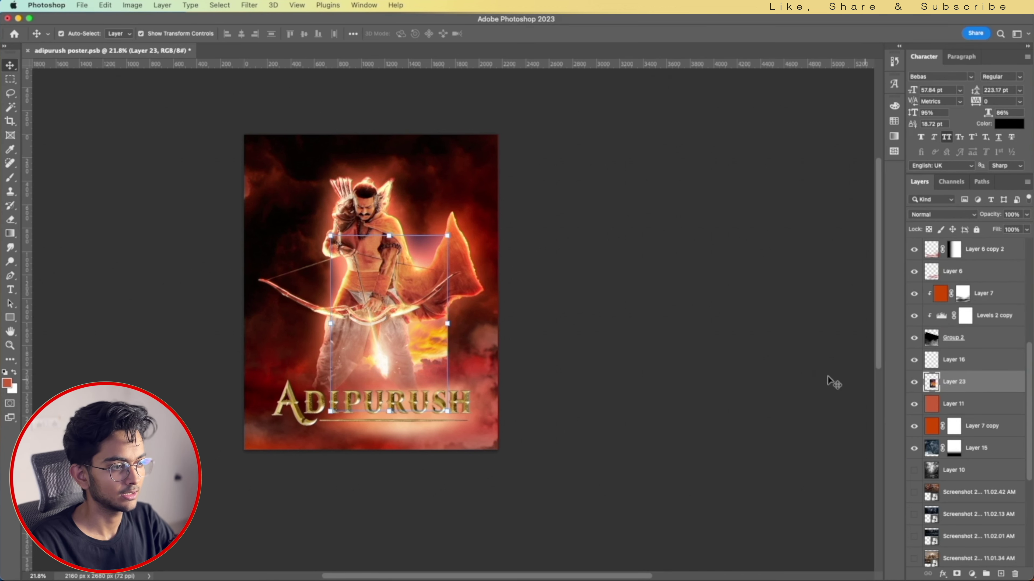
left_click_drag(451, 323, 607, 324)
mouse_move(536, 343)
left_mouse_down()
mouse_move(445, 309)
mouse_move(435, 280)
left_mouse_up()
key("Return")
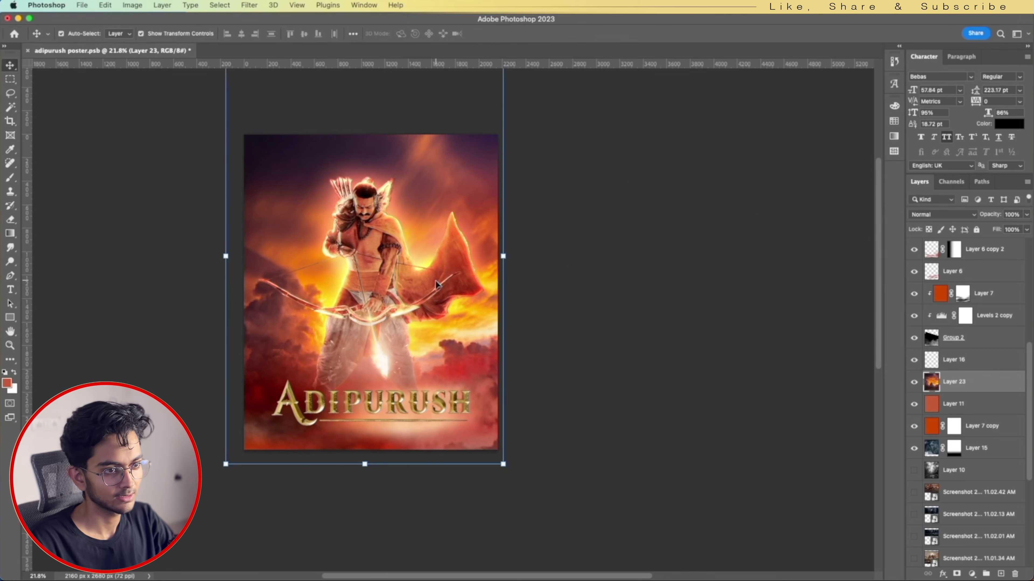
scroll(420, 290, "up", 3)
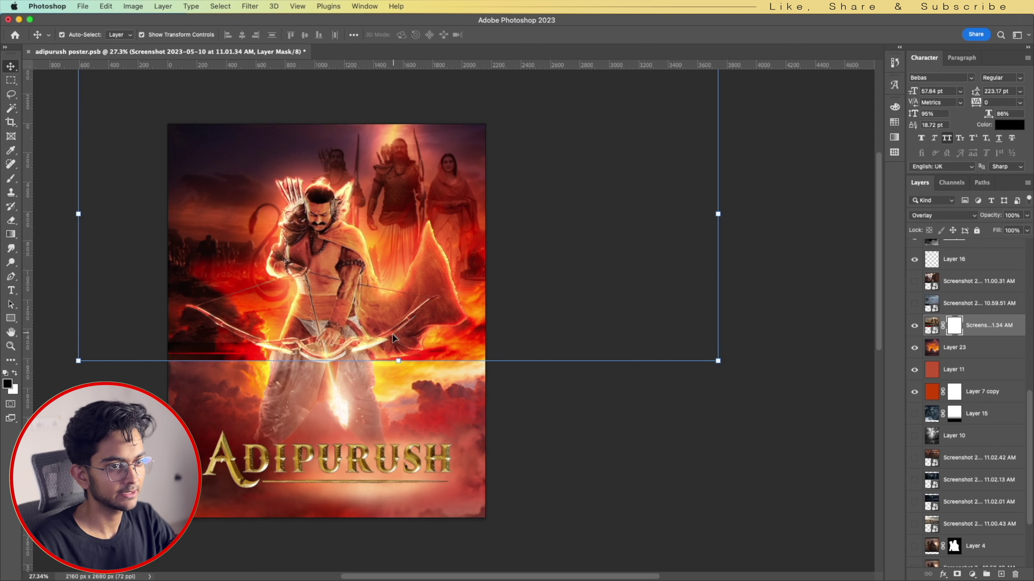
Fade the deity figures' bottom edge with gradients and paint out the upper-left dark silhouettes
key("g")
left_click_drag(380, 358, 377, 264)
left_click_drag(381, 359, 368, 320)
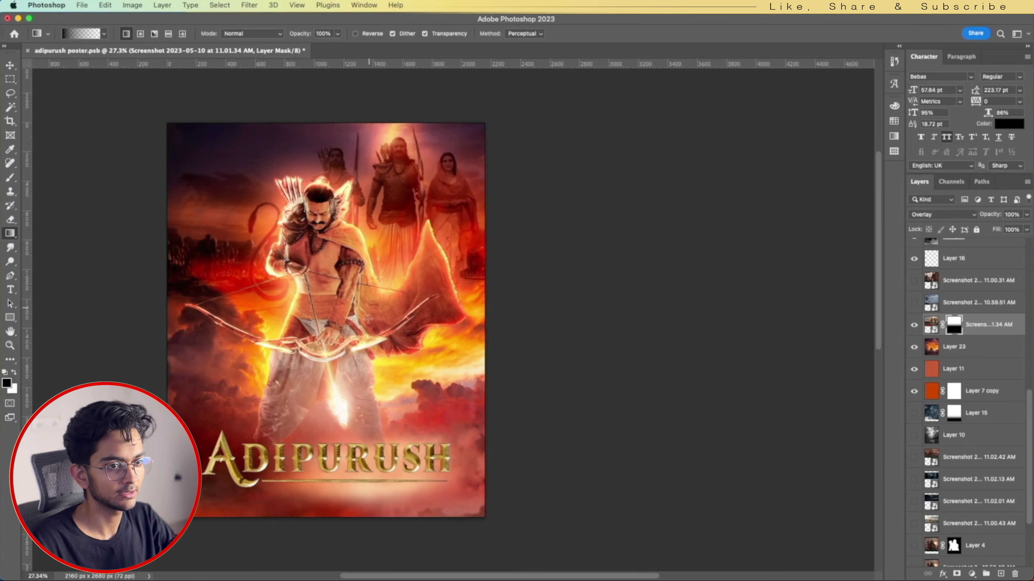
key("b")
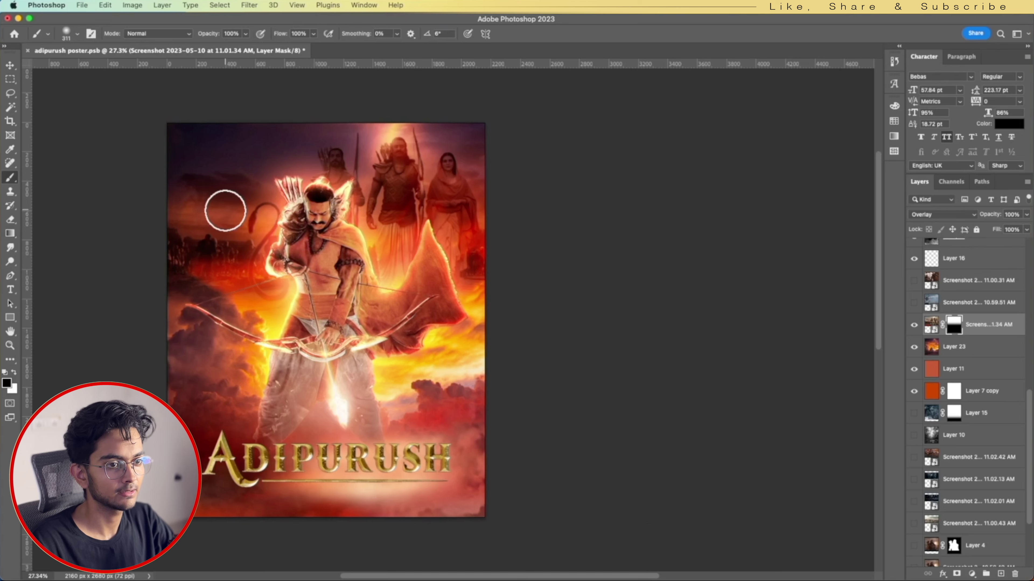
left_click_drag(230, 115, 179, 268)
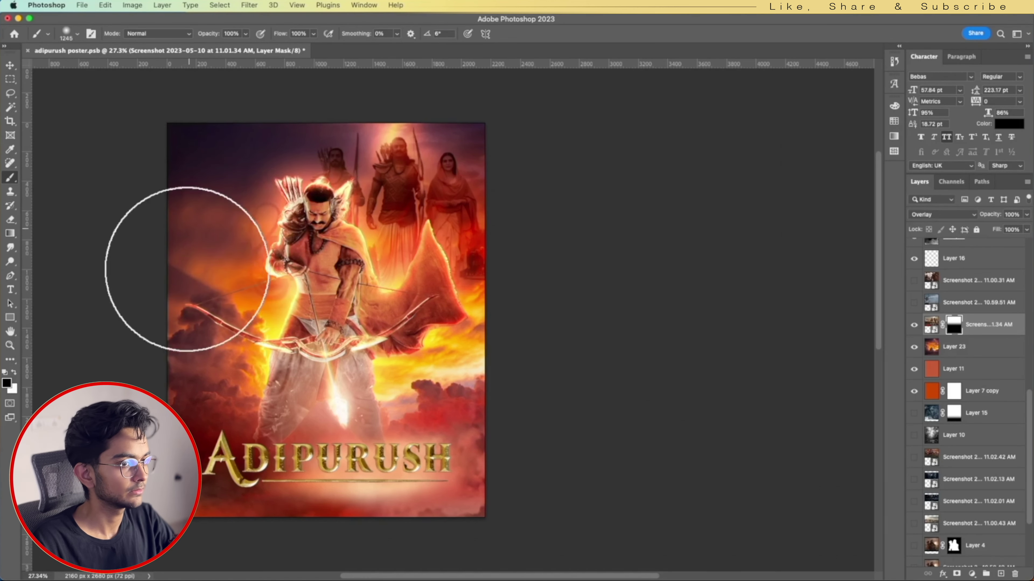
Enlarge the deity figures to about 138% and apply the transform
key("v")
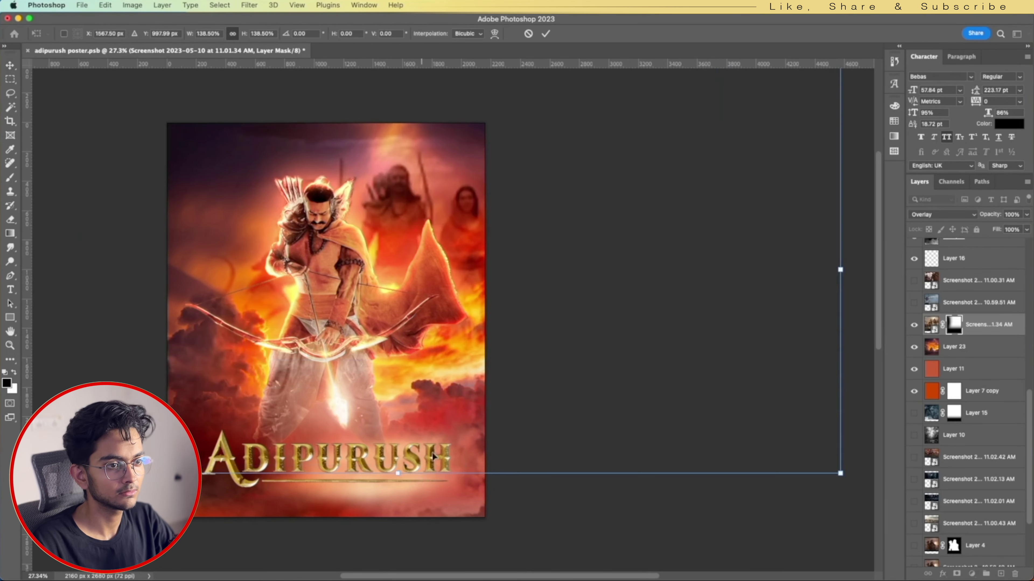
left_click_drag(398, 361, 333, 452)
left_click_drag(759, 248, 577, 224)
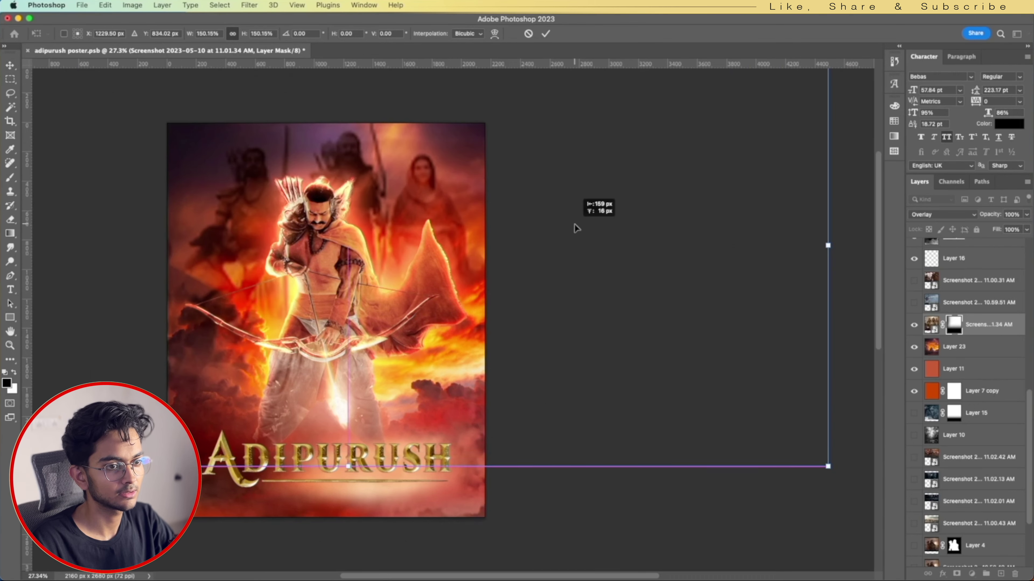
key("Return")
left_click(931, 325)
Shrink the deity figures to about 87%, raise them, and commit the transform
key("ctrl+t")
key("ctrl+minus")
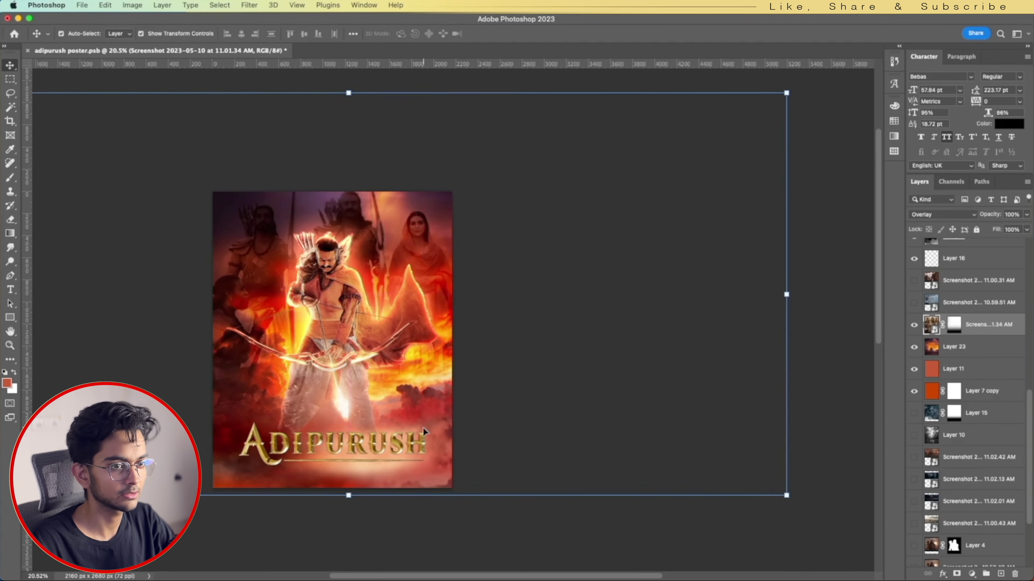
left_click_drag(393, 482, 383, 285)
scroll(382, 285, "down", 3)
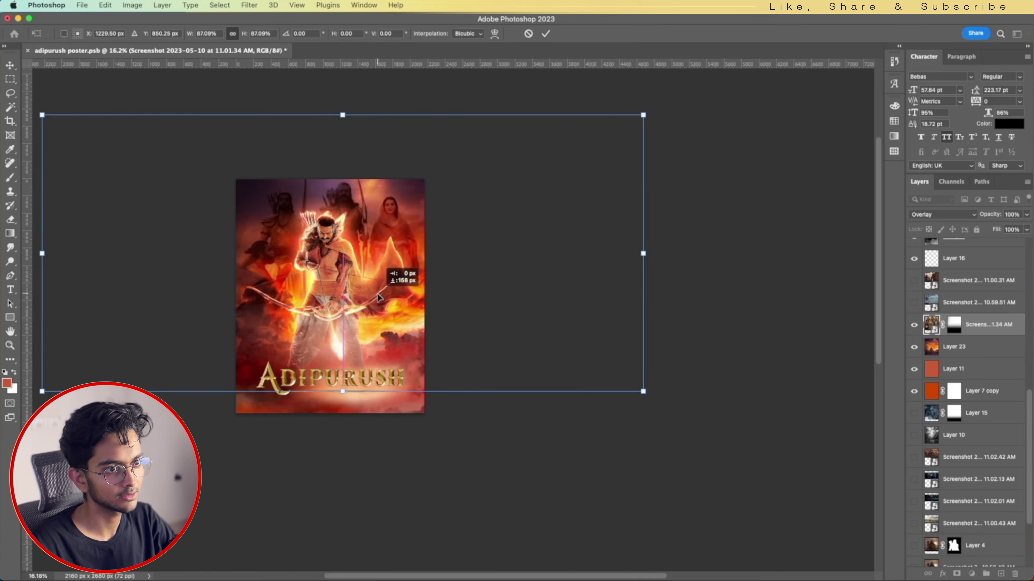
key("Return")
scroll(438, 265, "up", 5)
scroll(797, 328, "down", 2)
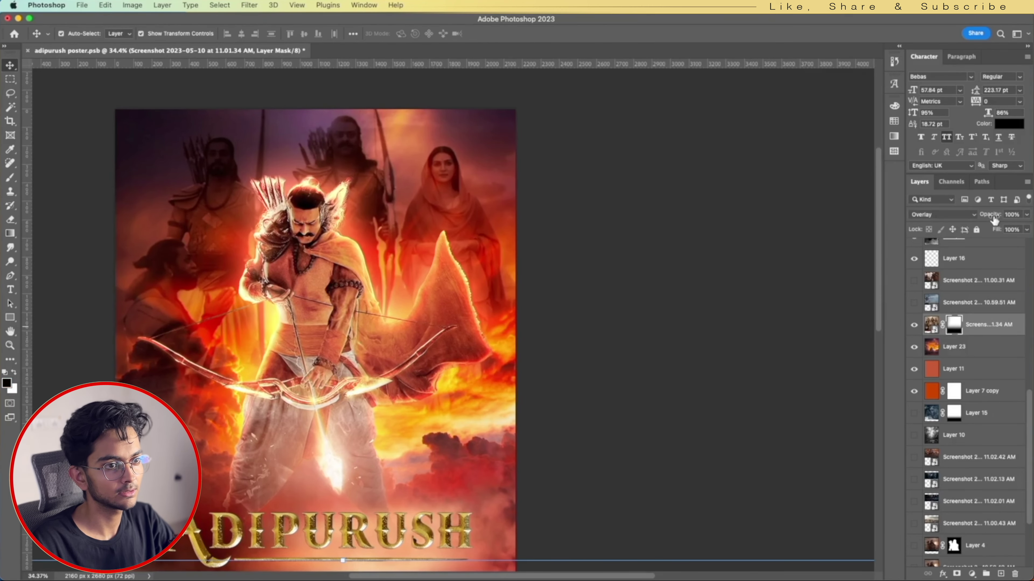
scroll(401, 264, "down", 2)
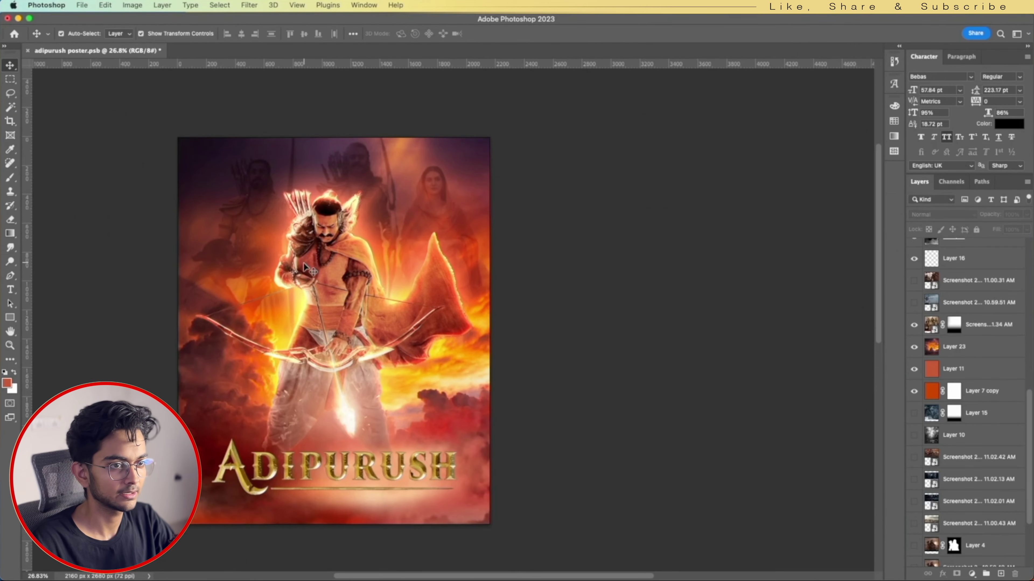
scroll(305, 265, "up", 1)
scroll(961, 405, "up", 2)
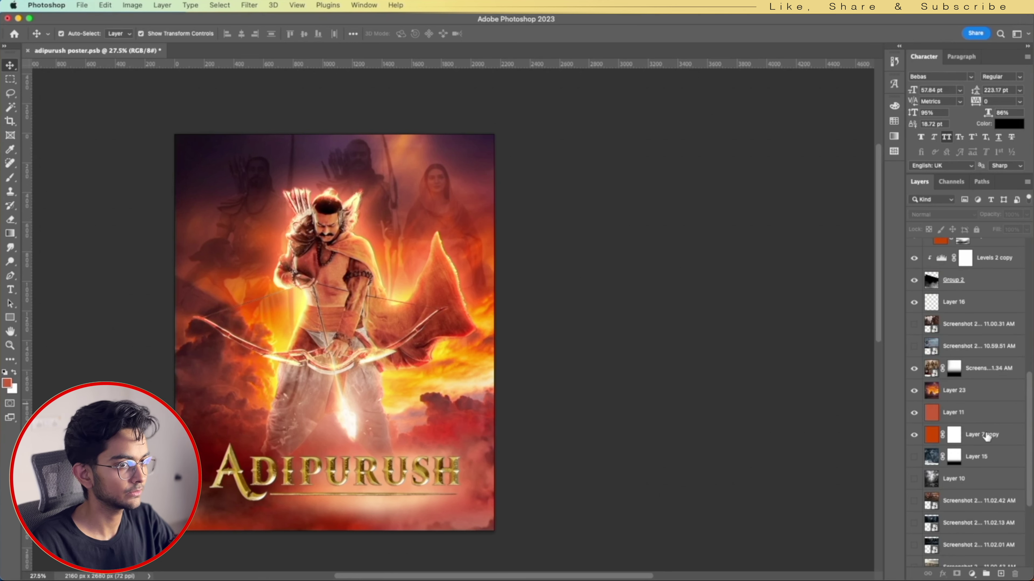
scroll(985, 424, "up", 3)
scroll(986, 403, "up", 3)
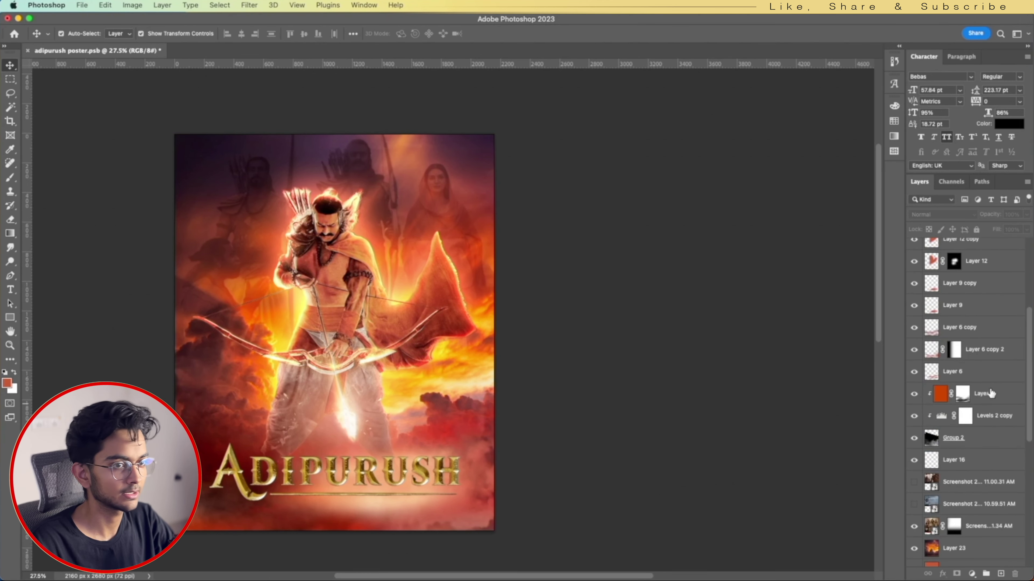
scroll(985, 375, "up", 2)
Nudge the Hue/Saturation hue slider slightly and close the Properties panel
left_click_drag(679, 355, 688, 358)
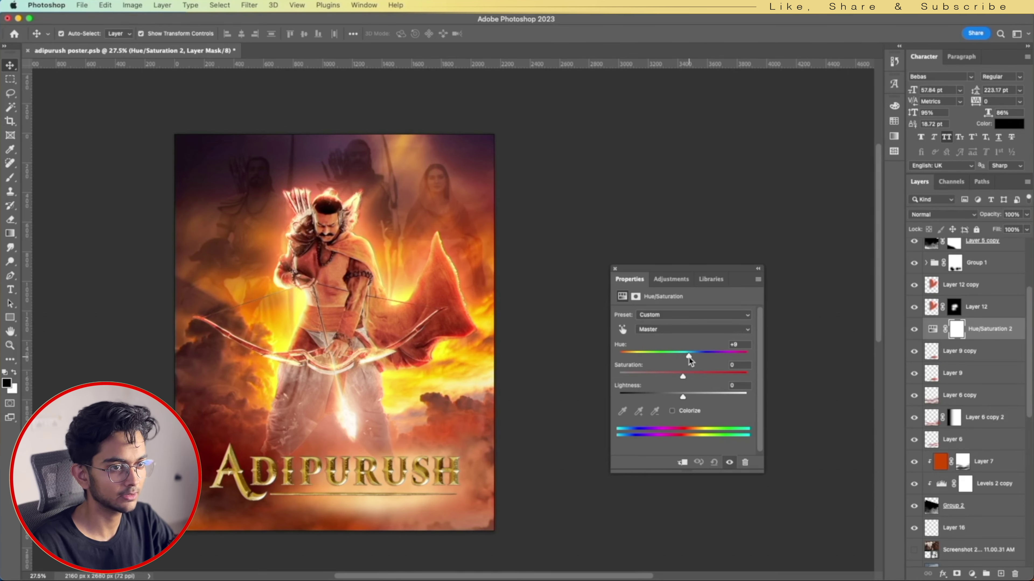
left_click(615, 269)
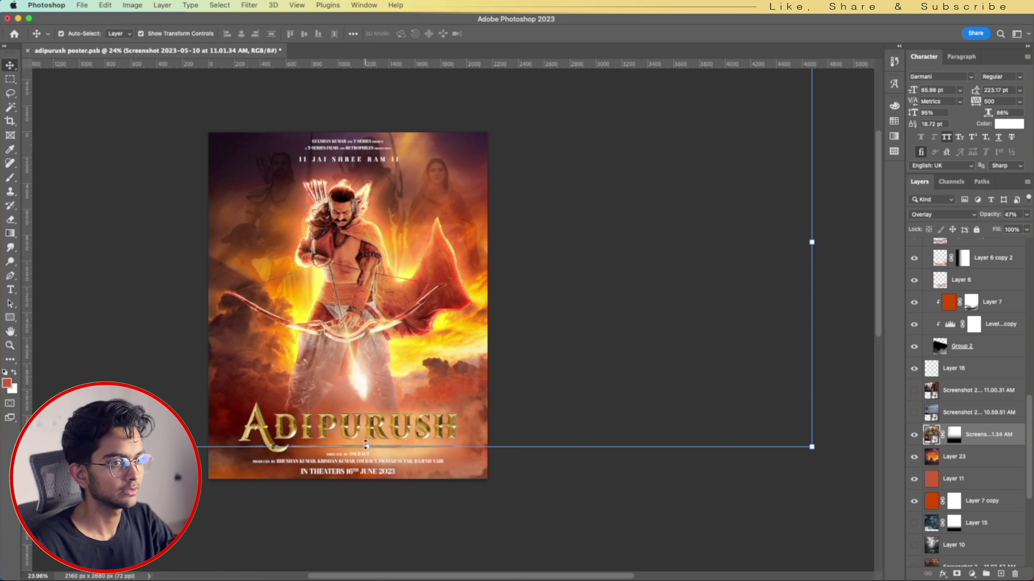
Enlarge the deity figures to about 122% and shift them left and down
left_click_drag(366, 446, 374, 534)
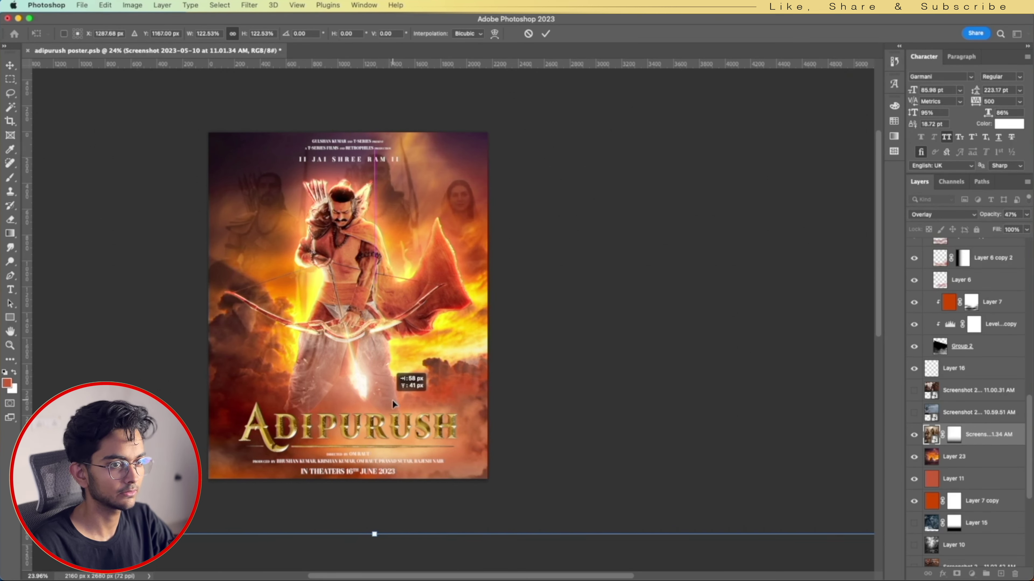
mouse_move(389, 403)
left_mouse_down()
mouse_move(367, 419)
mouse_move(394, 387)
left_mouse_up()
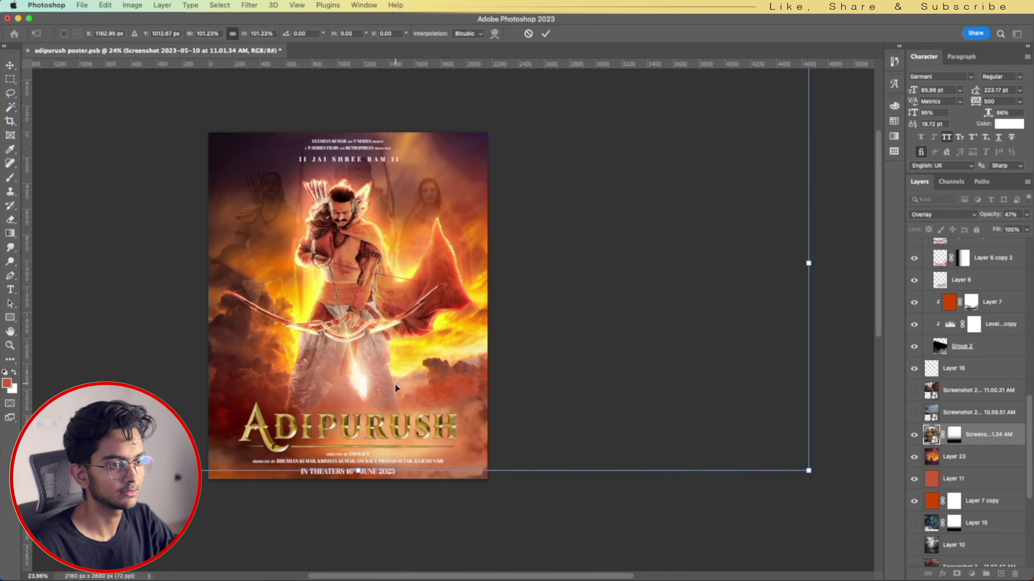
key("Escape")
Convert the merged poster layer to a smart object, save, and launch Camera Raw Filter
left_click(394, 243)
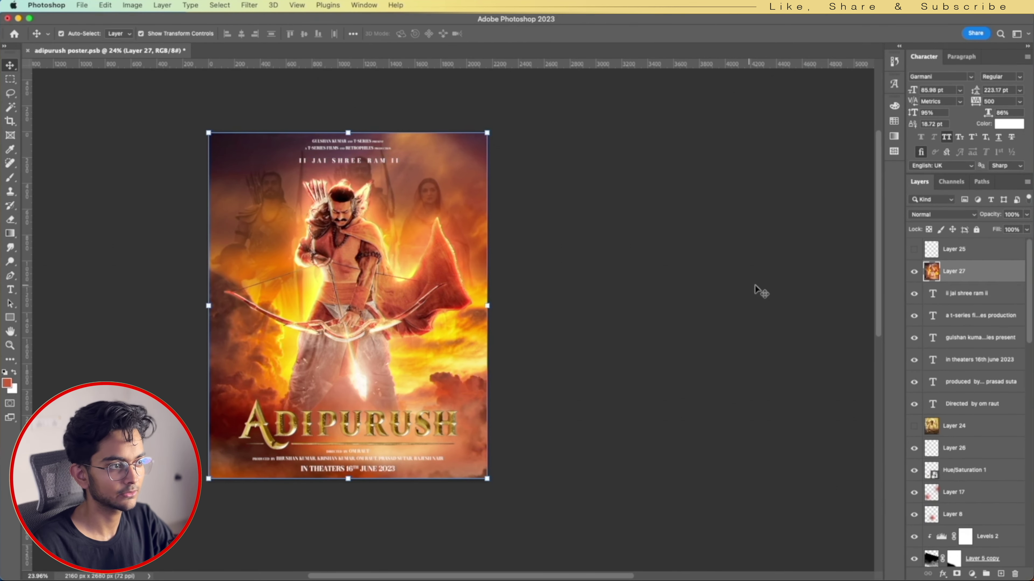
right_click(952, 270)
left_click(875, 212)
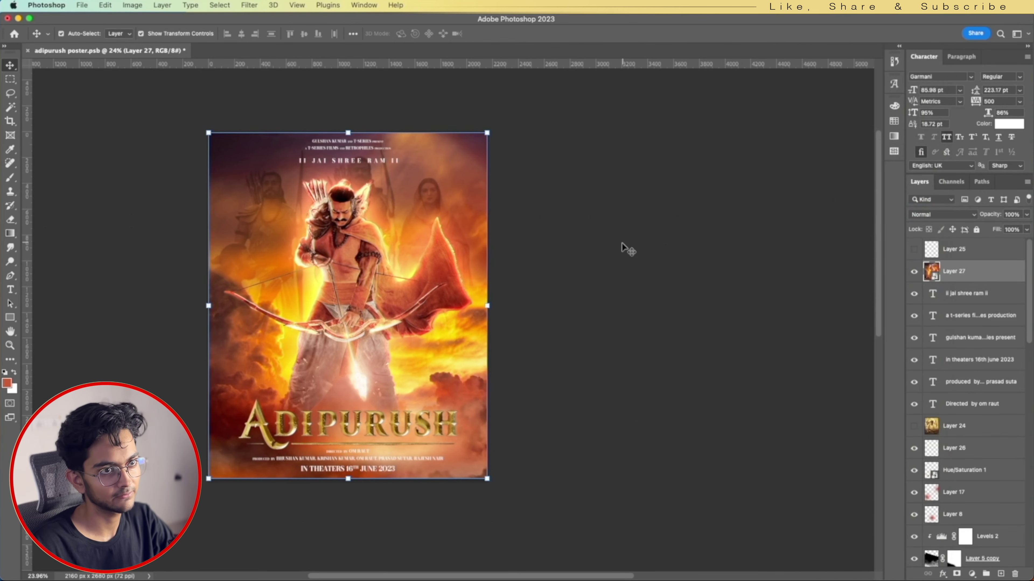
key("ctrl+s")
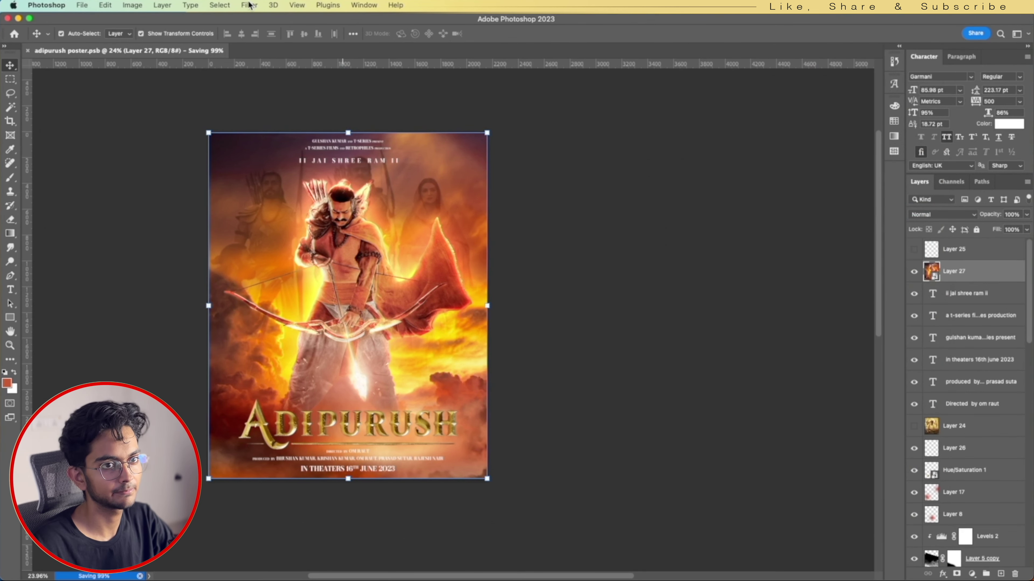
key("ctrl+shift+a")
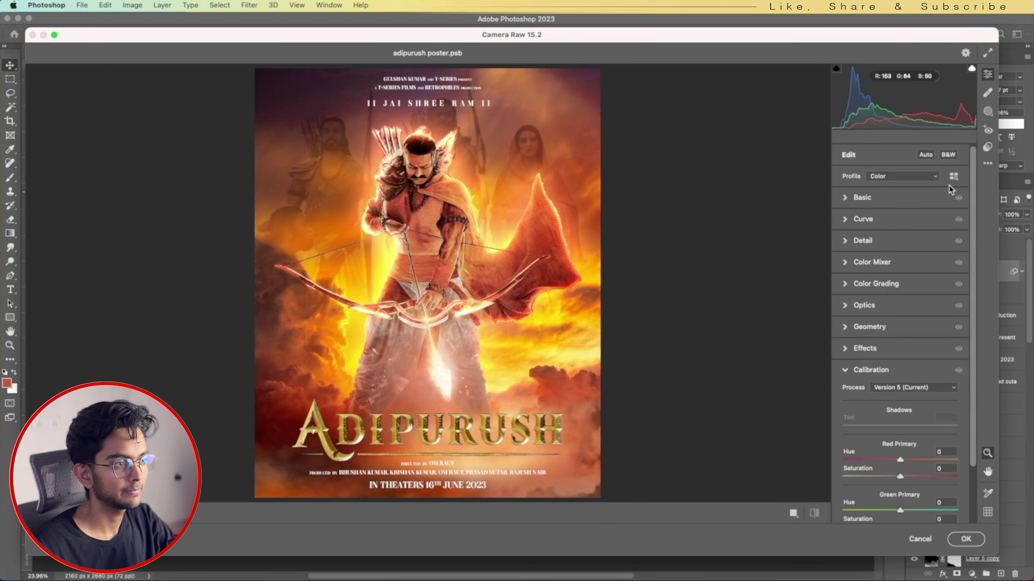
Apply the saum preset and set the Effects grain to 15
left_click(988, 147)
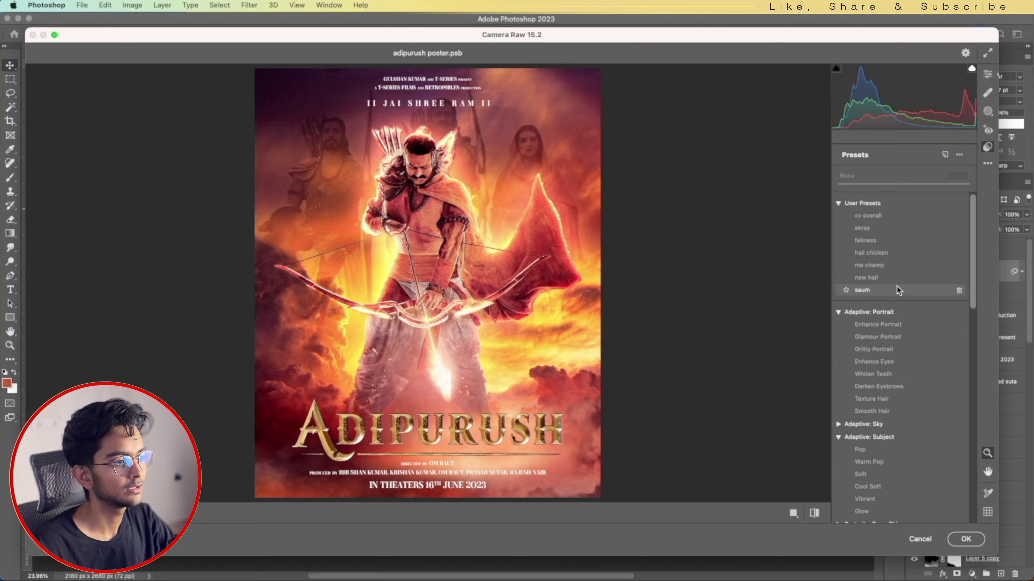
left_click(897, 287)
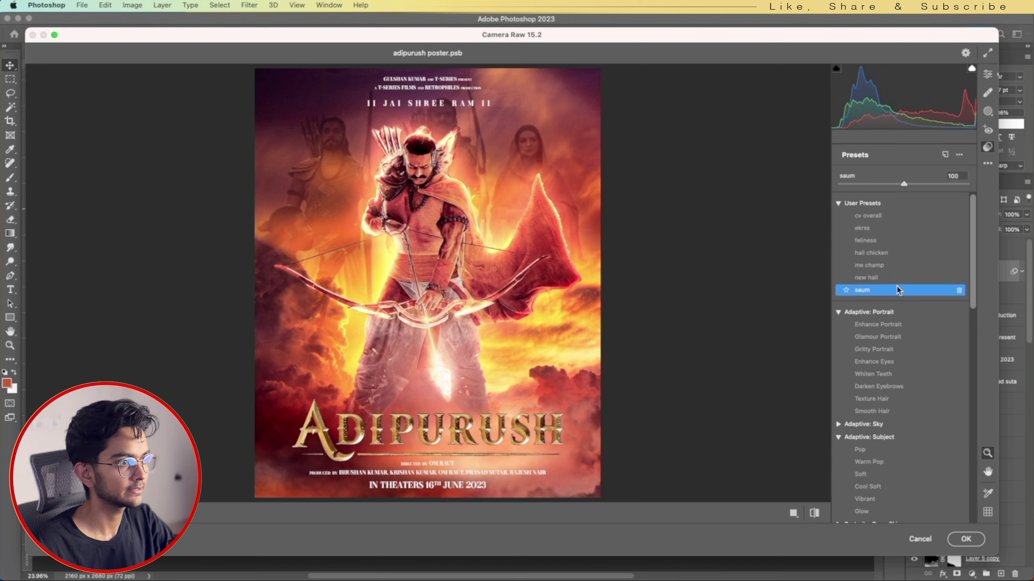
key("e")
left_click(871, 350)
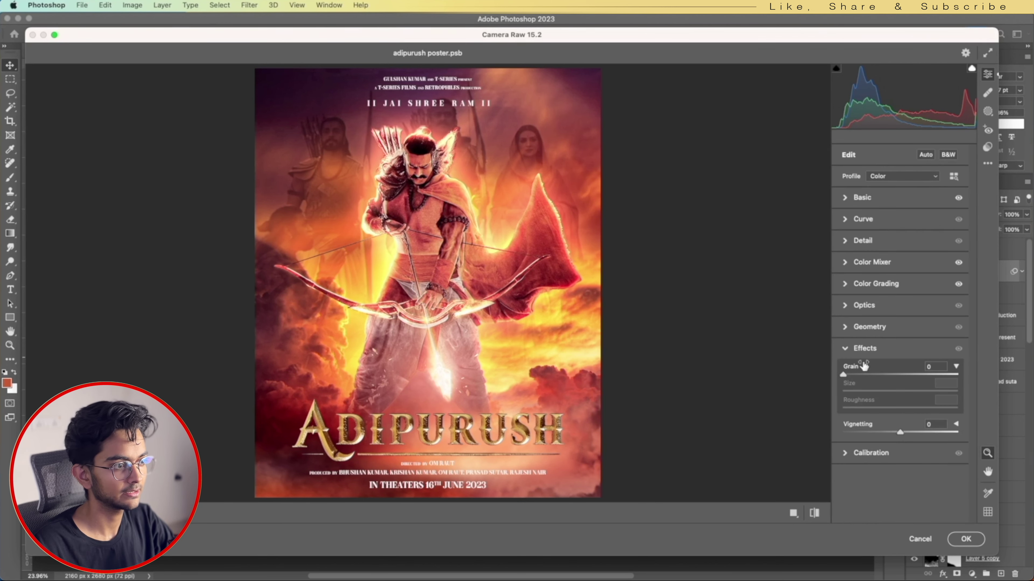
left_click_drag(853, 369, 875, 369)
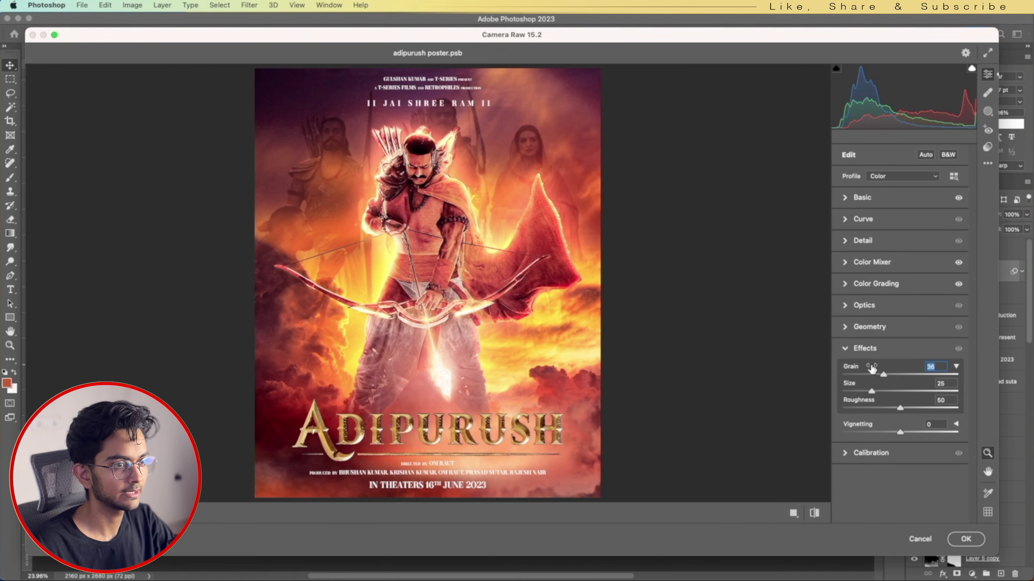
left_click(440, 140)
left_click(525, 160)
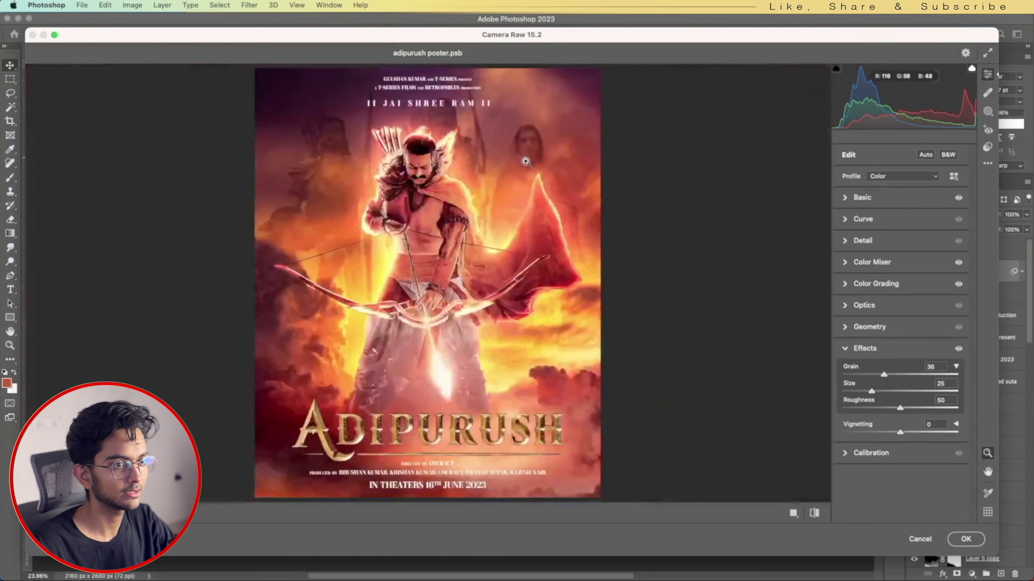
left_click(859, 373)
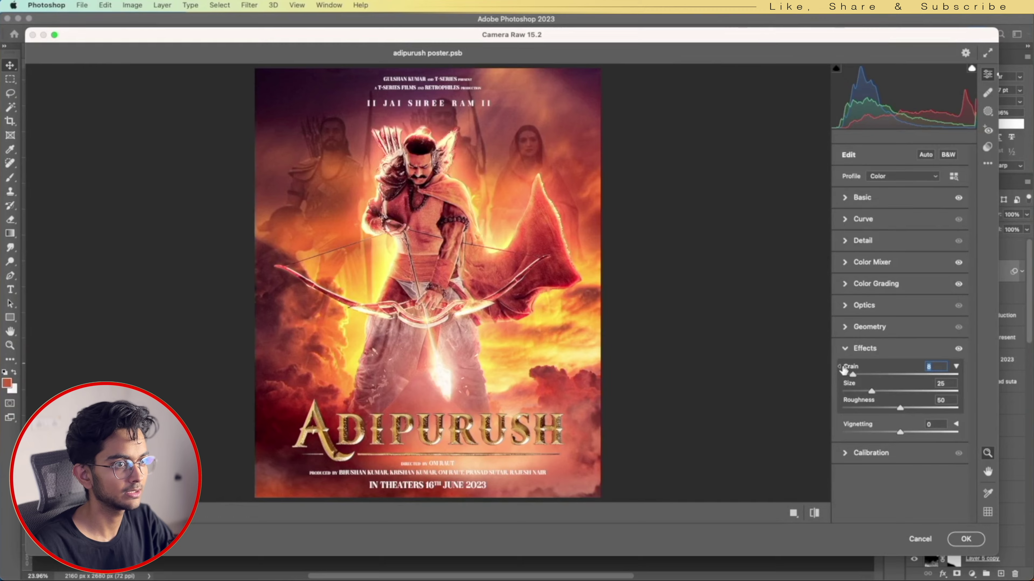
left_click(544, 128)
left_click(863, 349)
key("super+0")
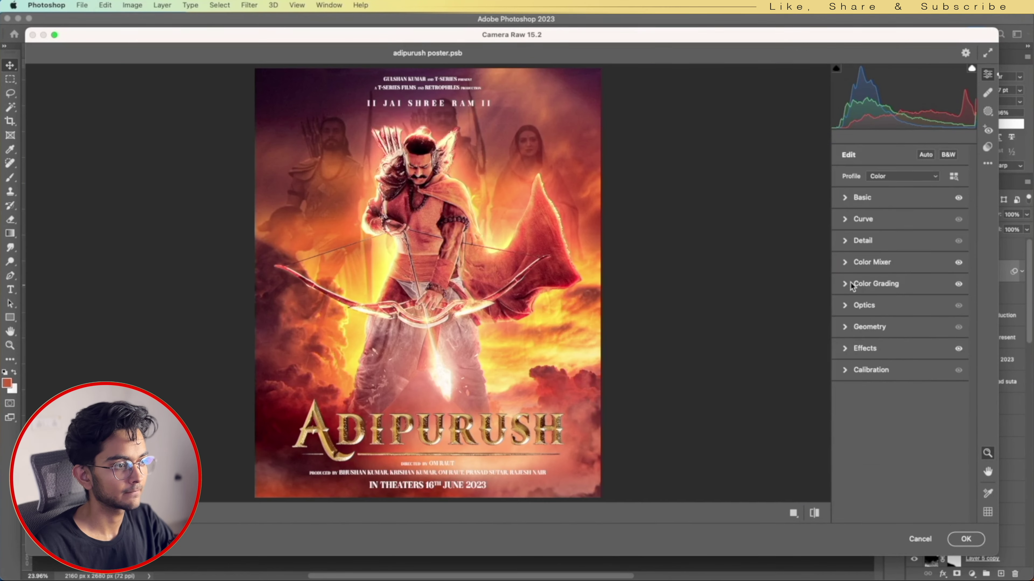
Raise Detail sharpening to 23
left_click(853, 241)
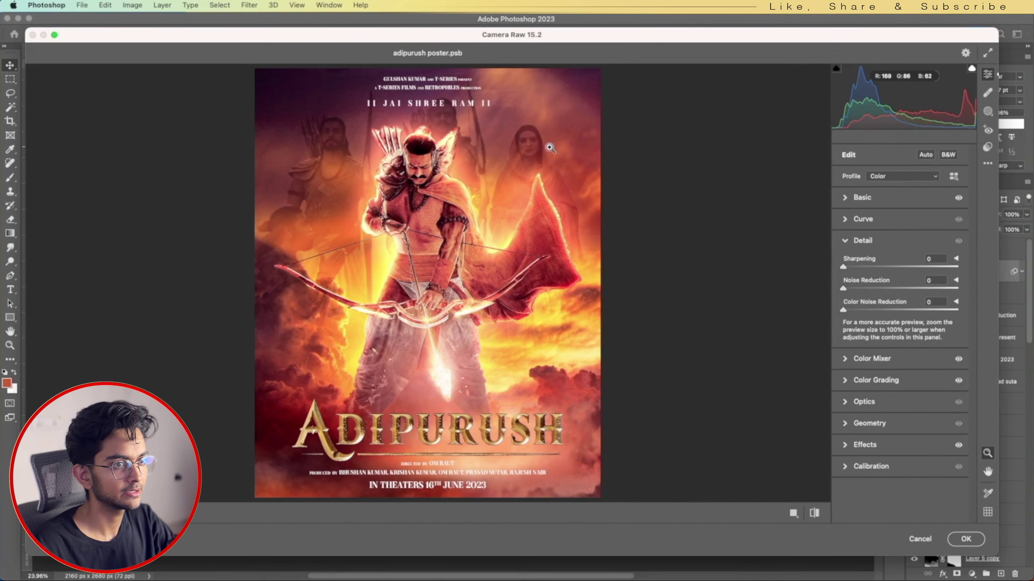
left_click(549, 147)
mouse_move(853, 266)
left_mouse_down()
mouse_move(866, 264)
mouse_move(851, 262)
mouse_move(897, 310)
left_mouse_up()
left_click(560, 275, "alt")
Commit the Camera Raw filter as a smart filter on Layer 27
key("Return")
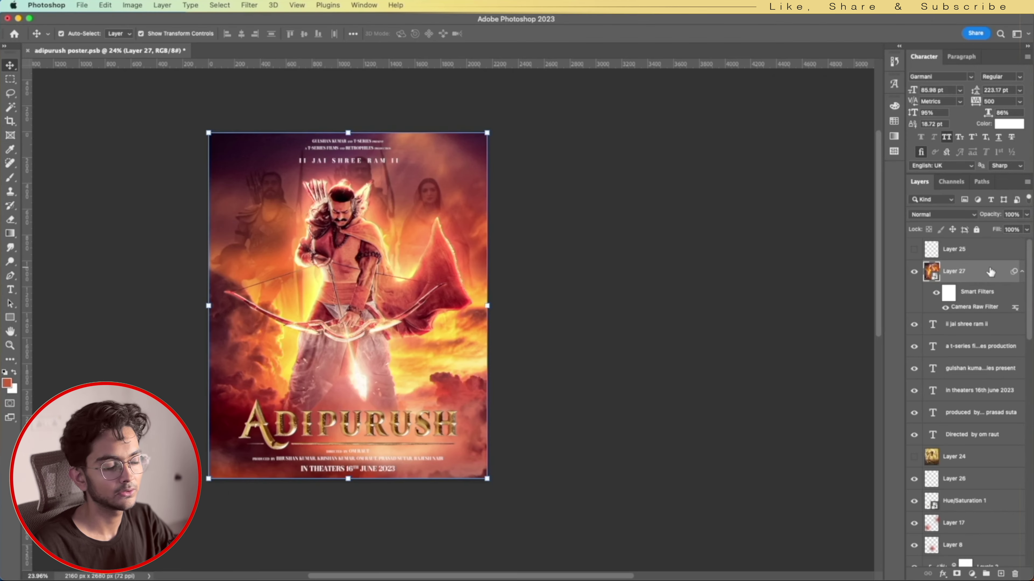